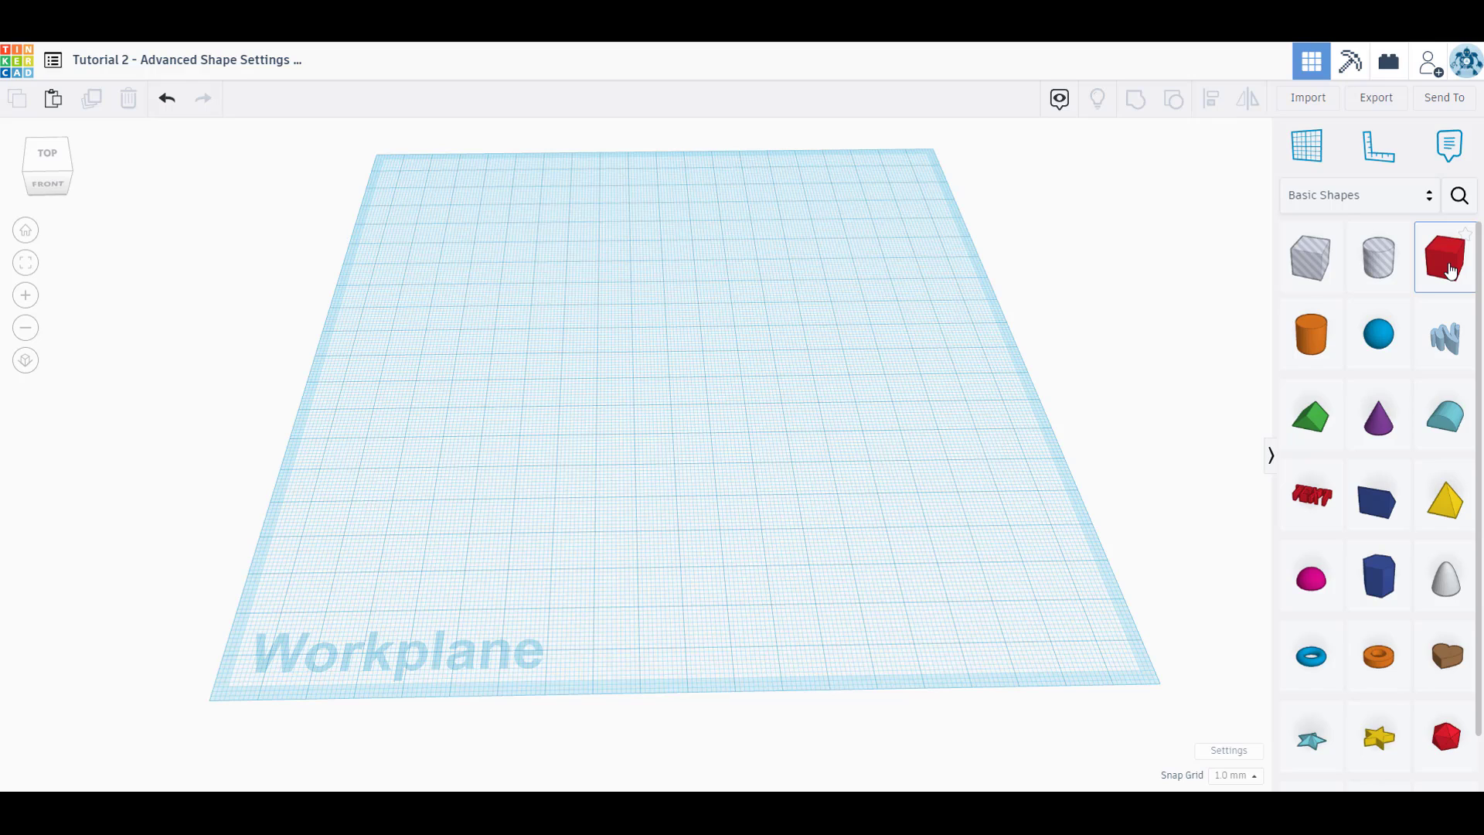
- Place a box, a cylinder and a hexagonal polygon on the workplane and space them apart in a triangle
left_click_drag(1449, 270, 767, 307)
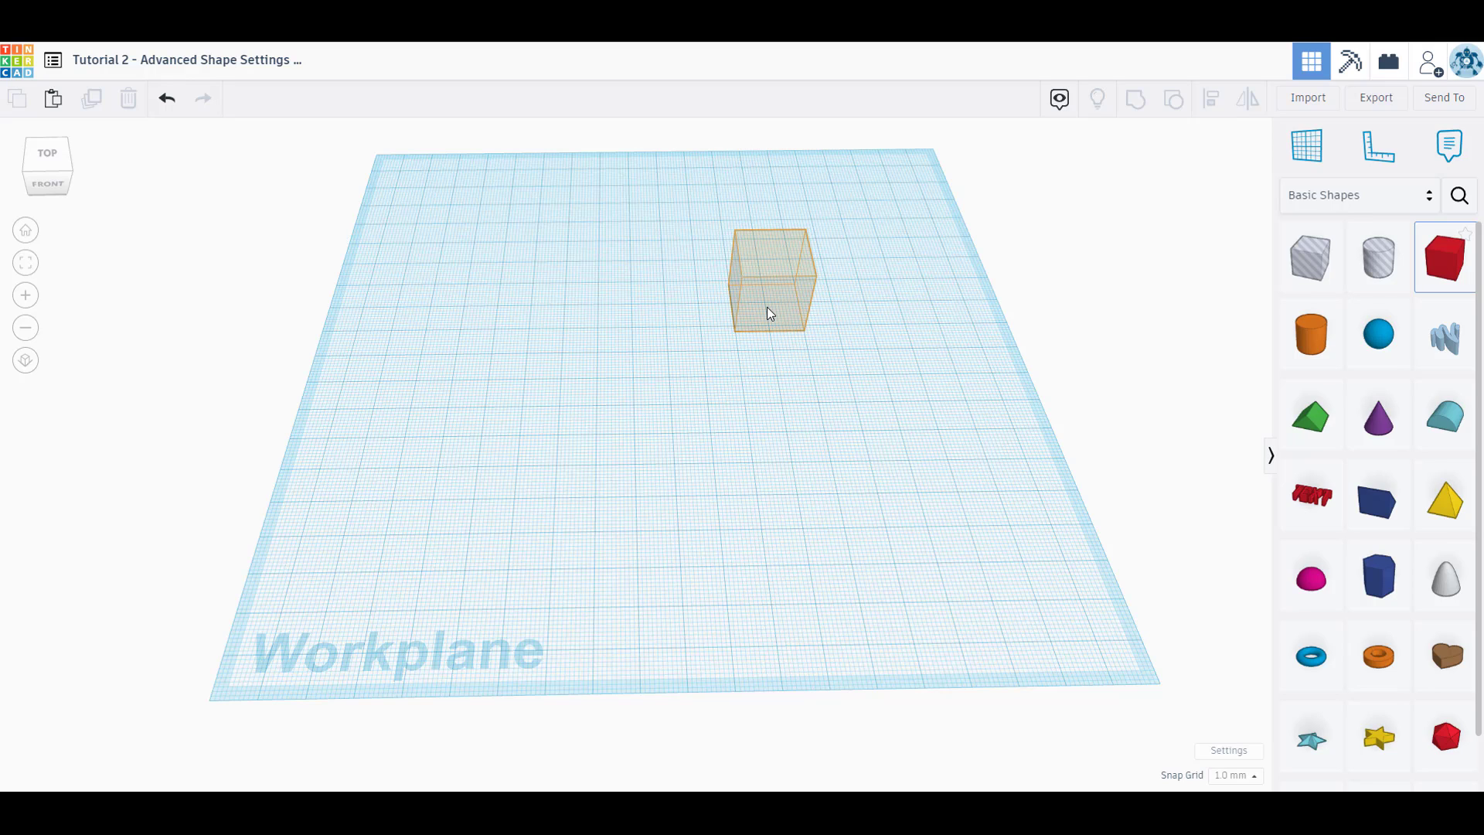
left_click_drag(766, 307, 766, 308)
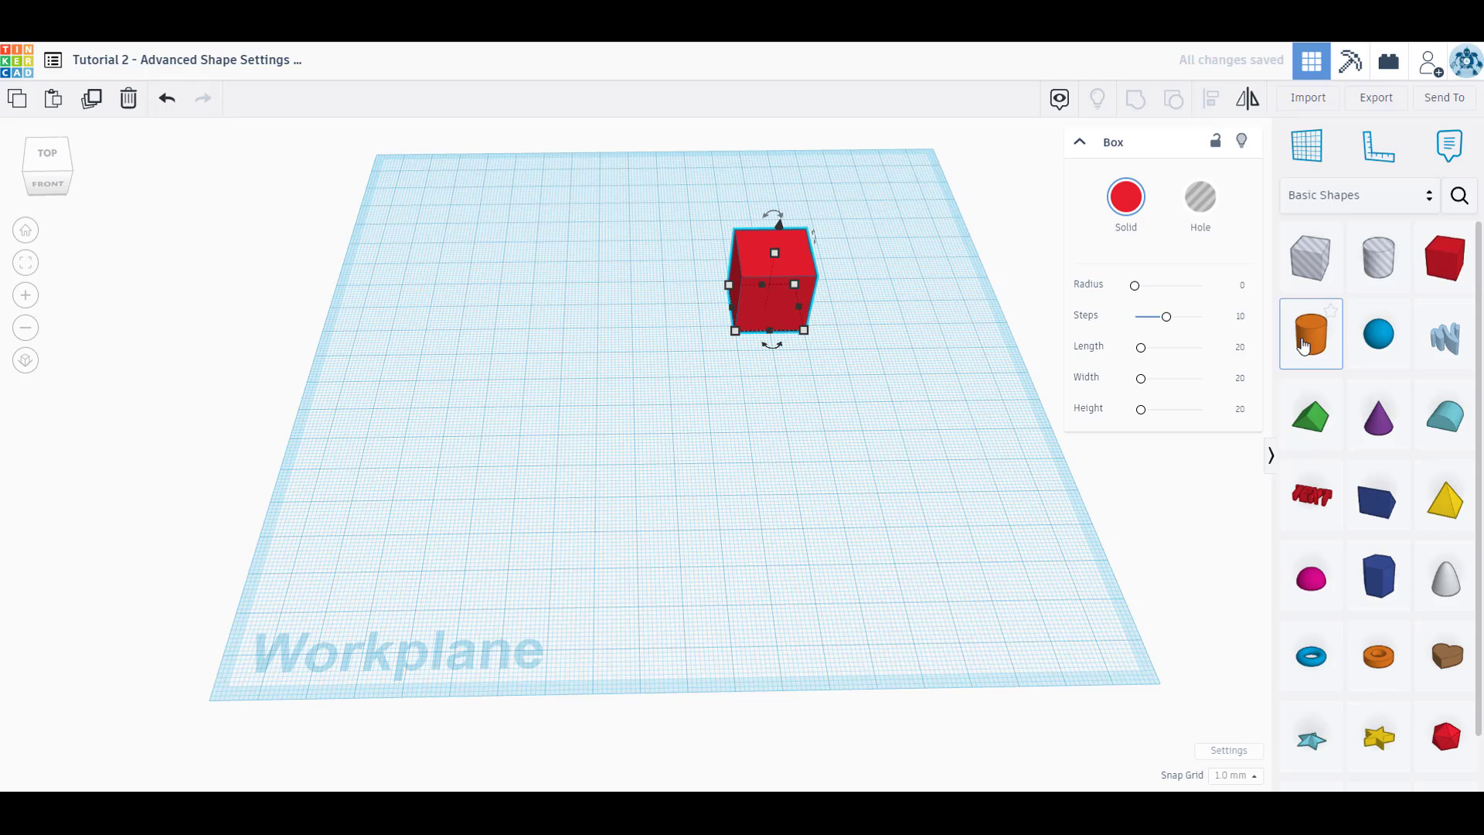
left_click_drag(1308, 339, 646, 313)
left_click_drag(1361, 581, 703, 478)
left_click_drag(633, 307, 596, 344)
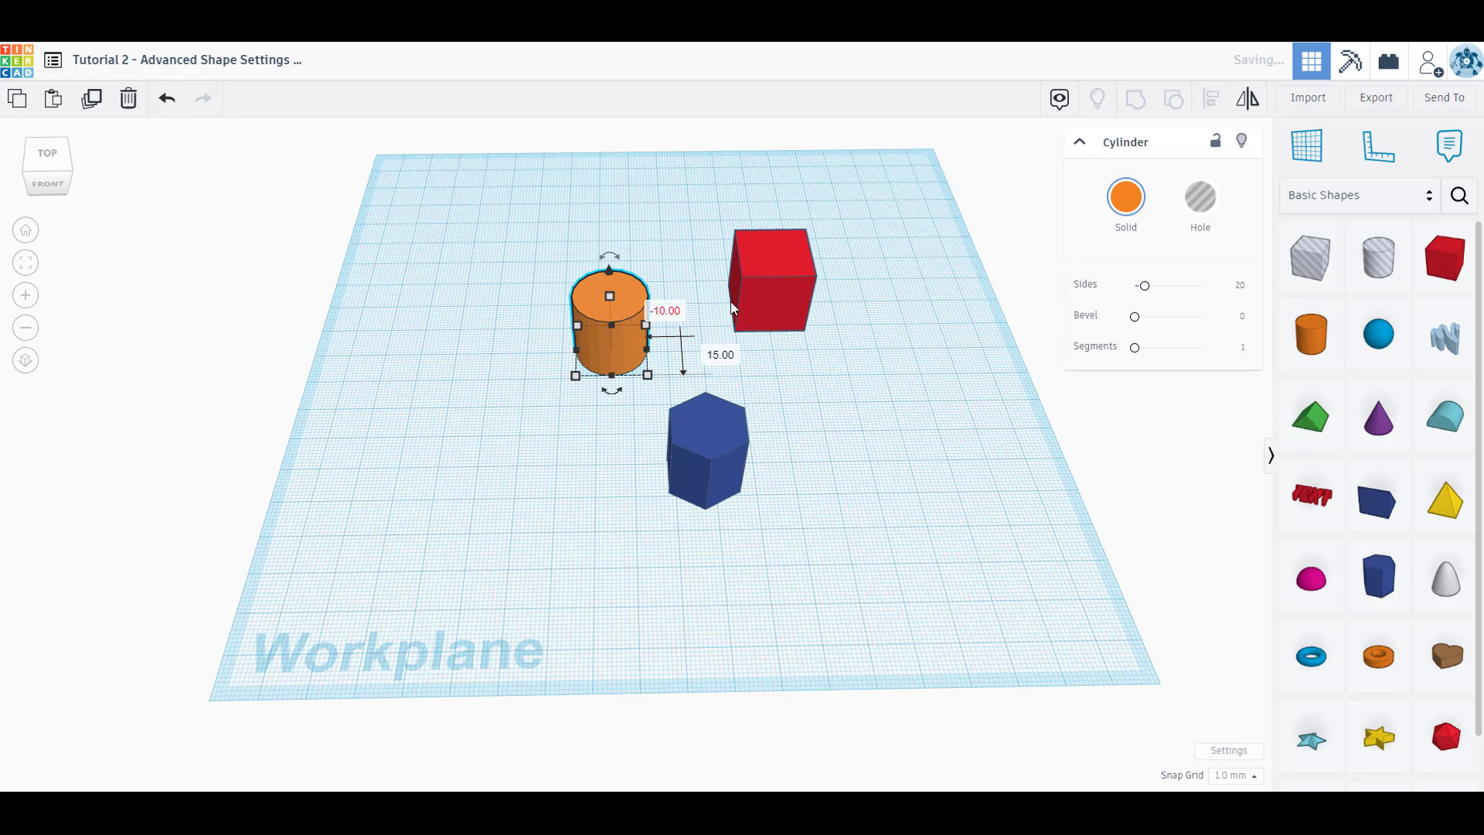
left_click_drag(761, 285, 790, 326)
left_click(820, 457)
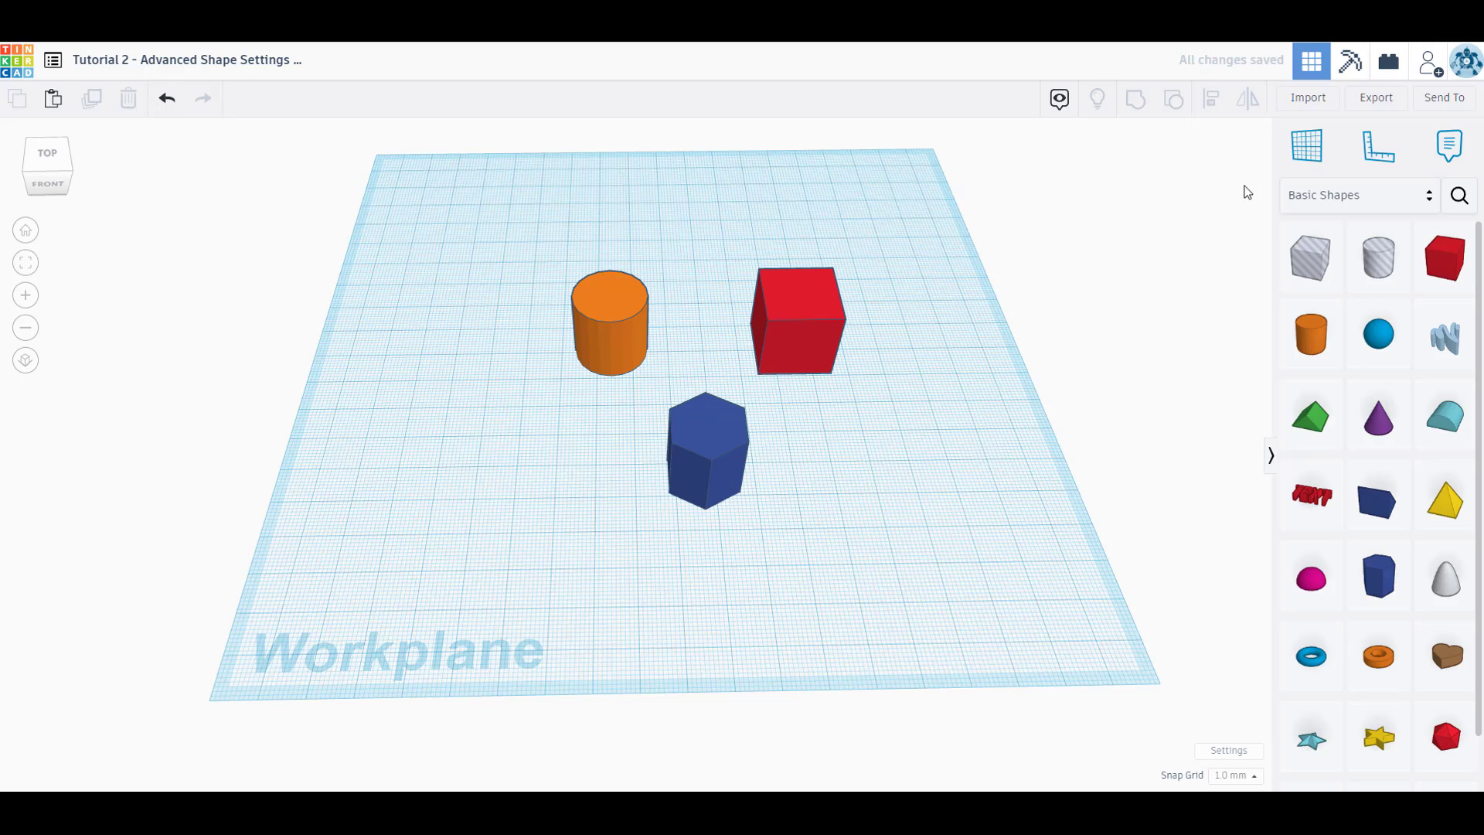
- Place the ruler at the workplane's front-left corner and show the dimensions of the polygon, box and cylinder in turn
left_click(1378, 147)
left_click(489, 624)
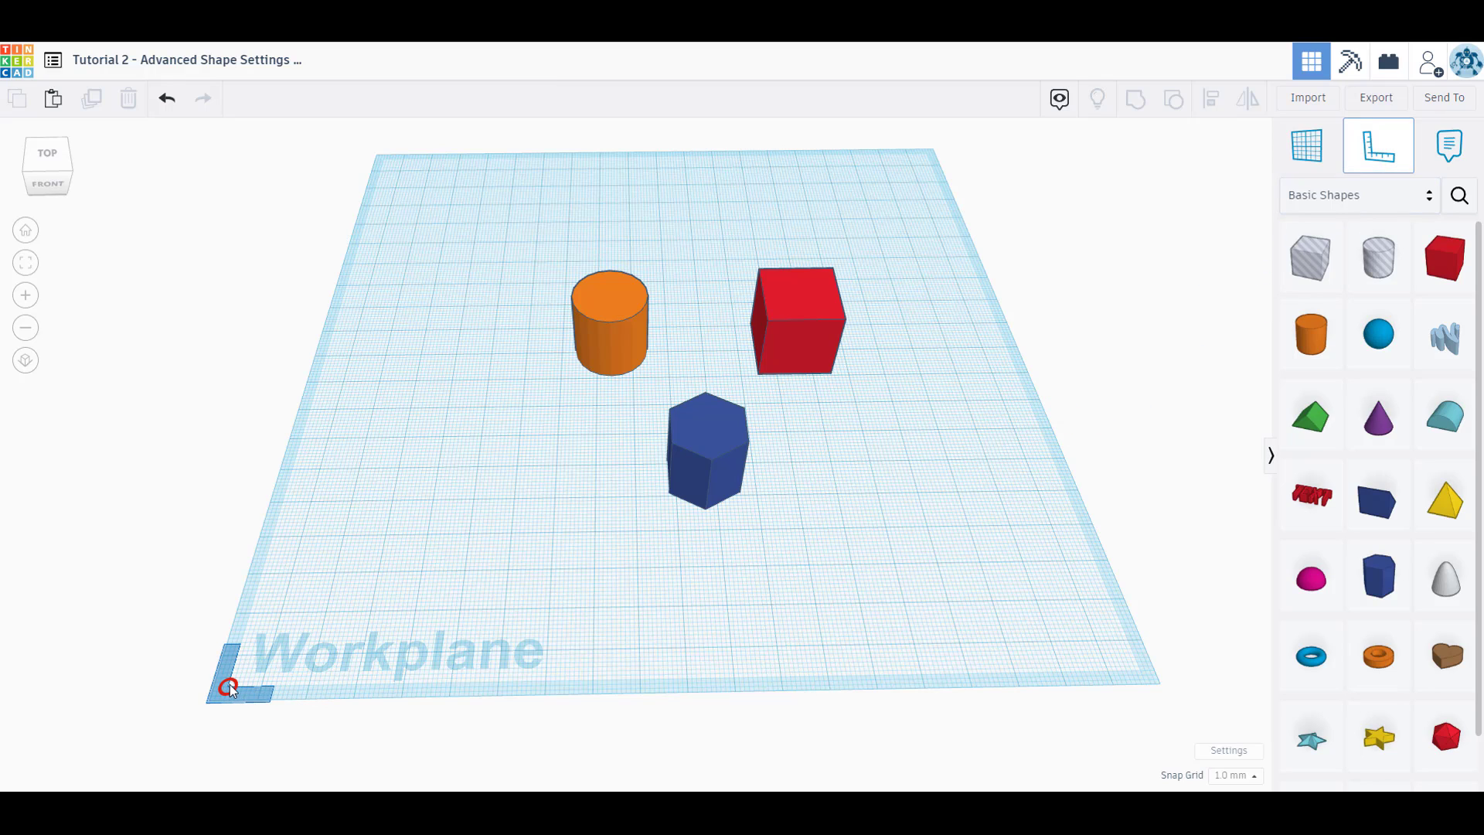
left_click(228, 683)
left_click(718, 462)
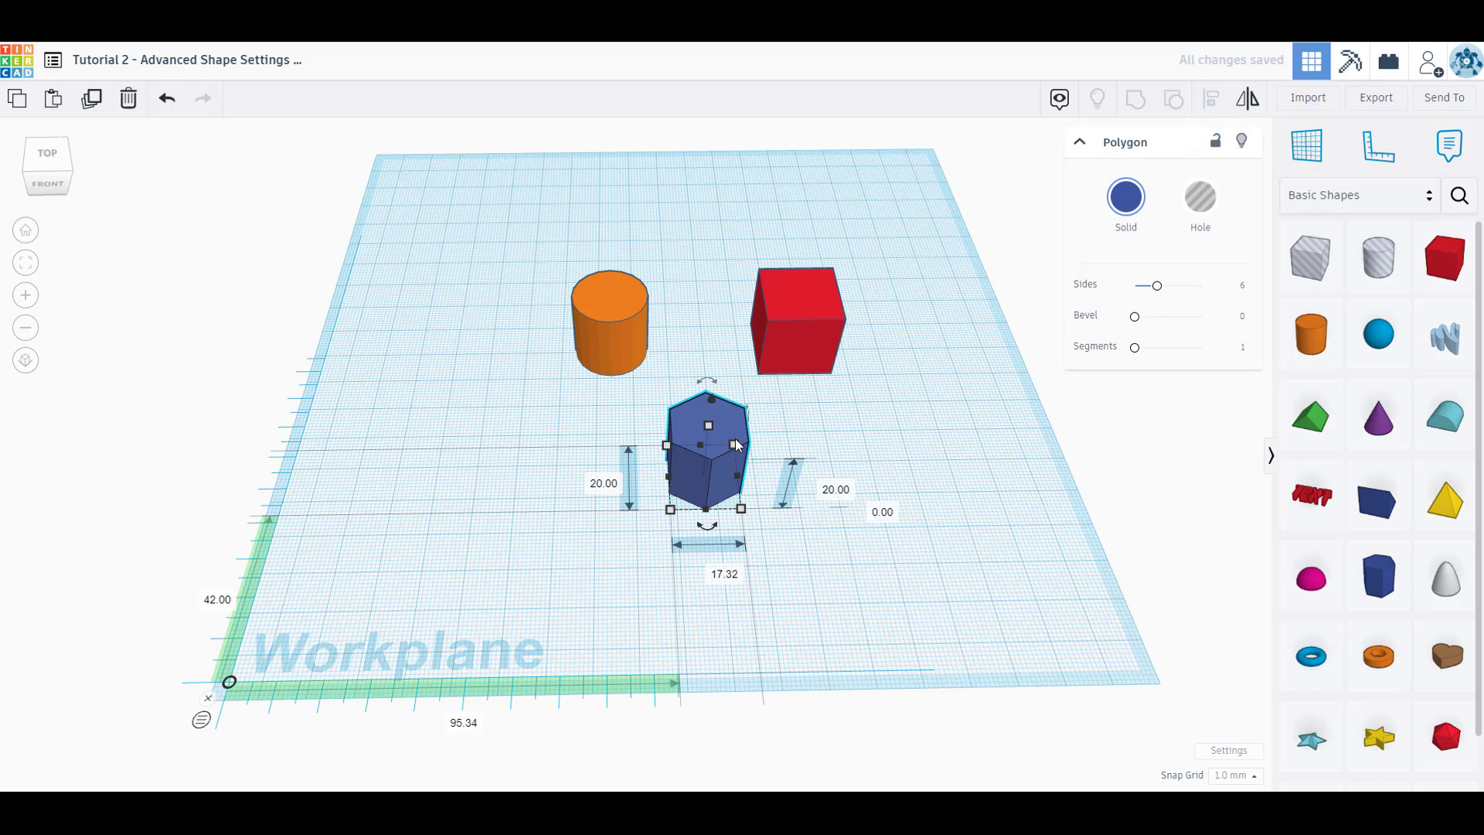
left_click(819, 343)
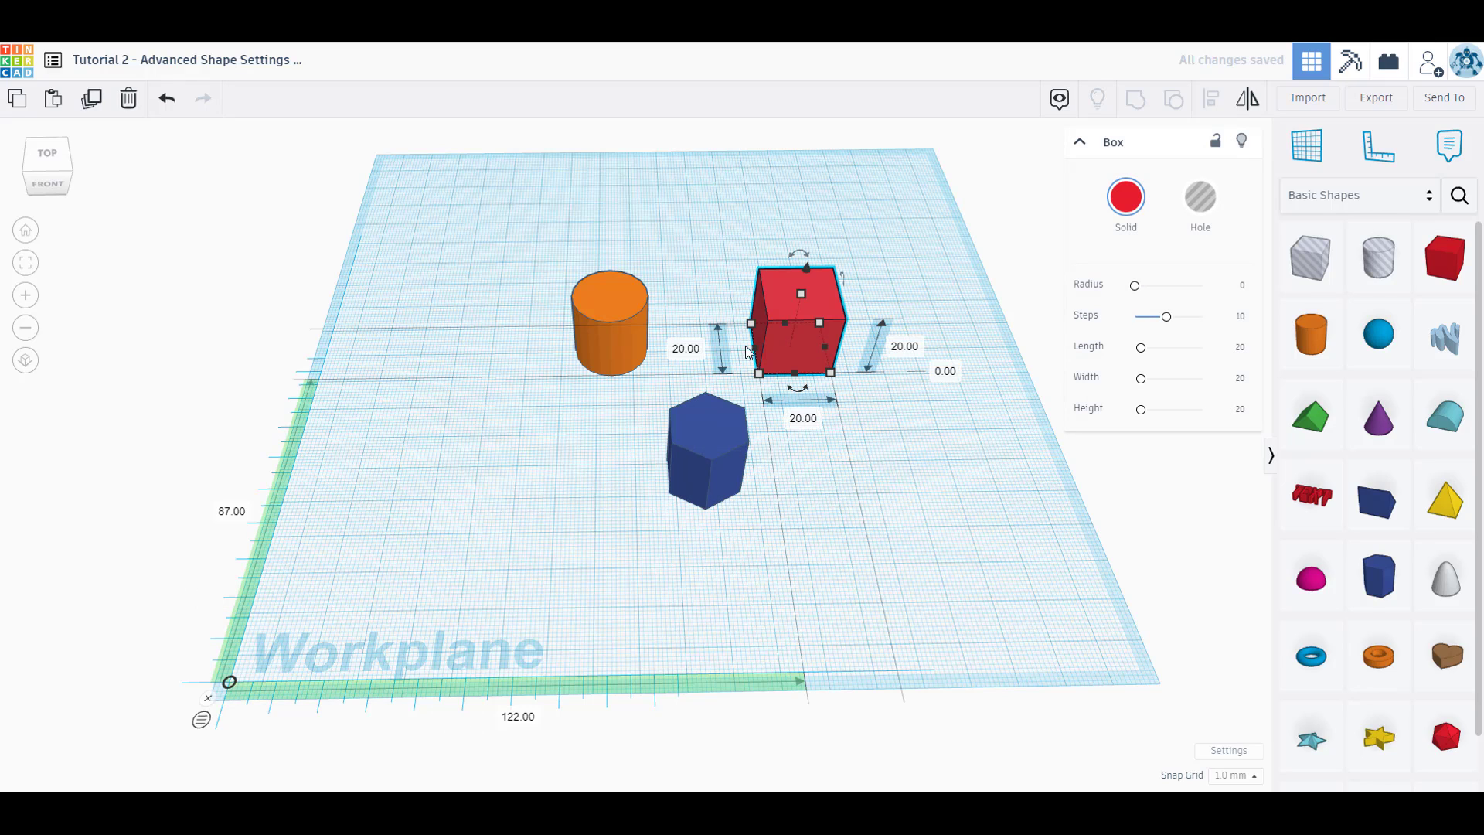
left_click(606, 350)
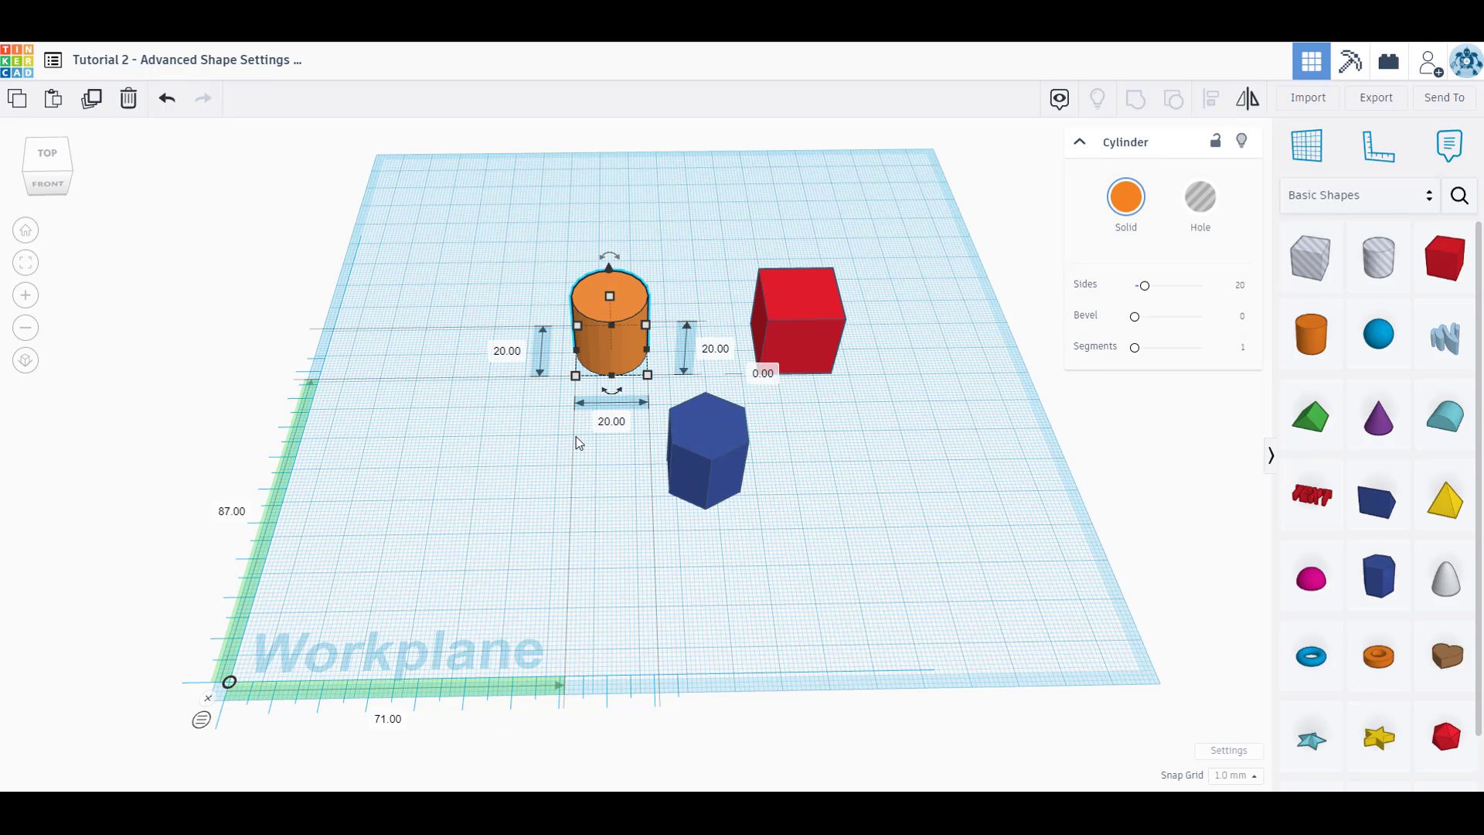
- Resize the box to 19 mm wide and 28 mm long and move it over the polygon's right half
left_click(767, 355)
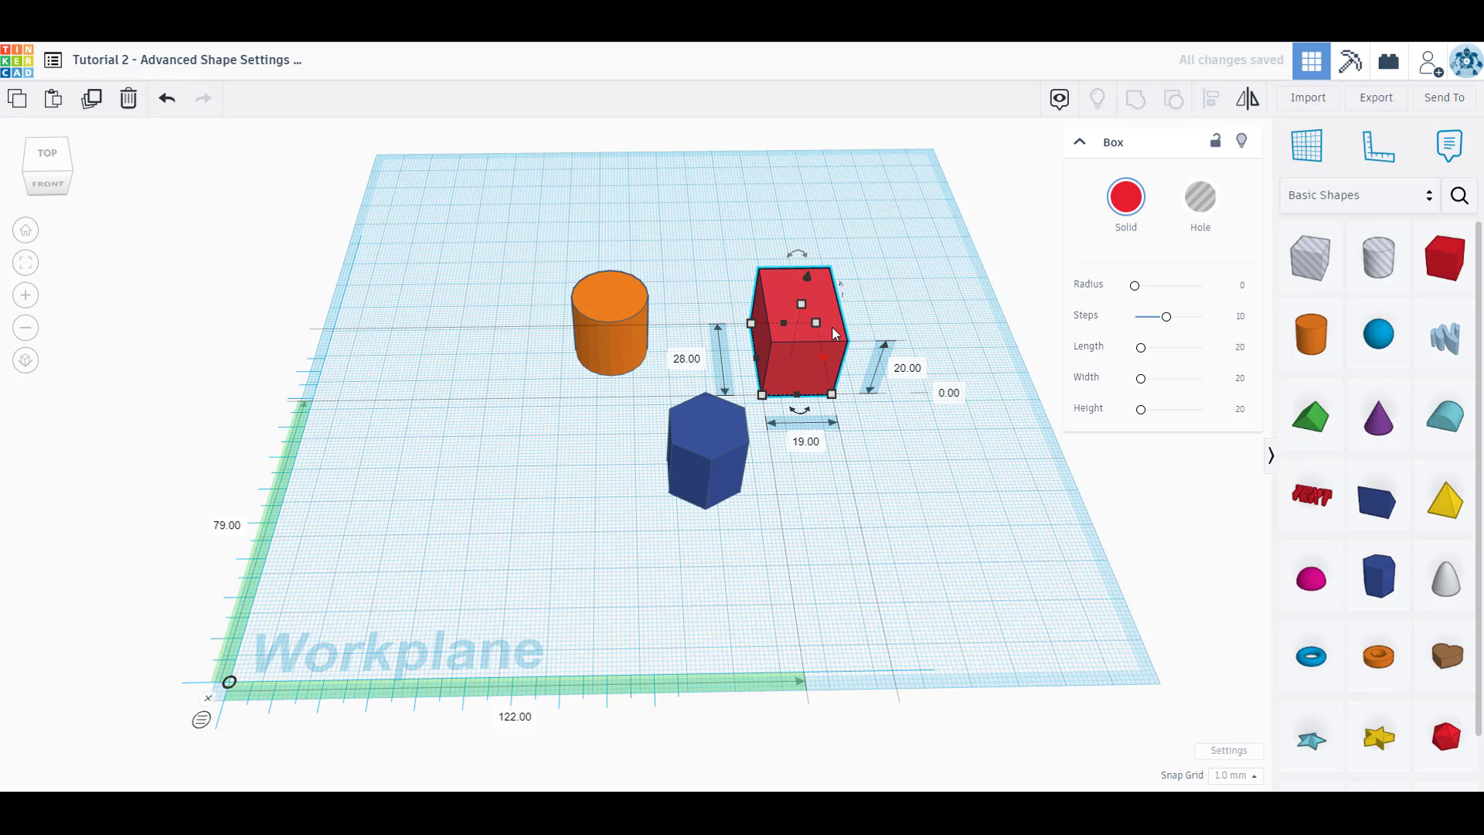
left_click_drag(831, 327, 782, 459)
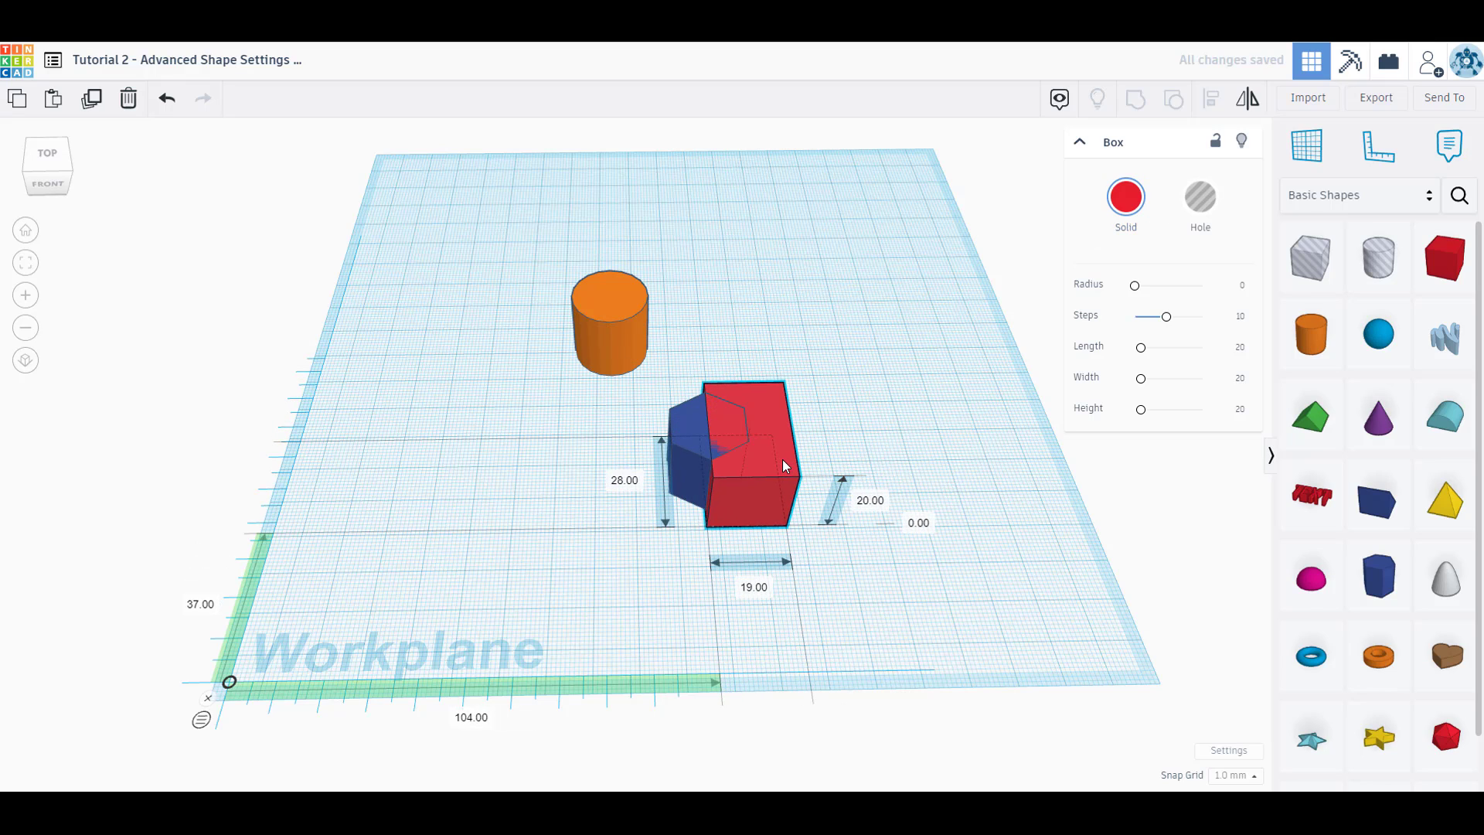
- Turn the box into a hole and group it with the polygon to cut away the overlapping part
left_click(1199, 198)
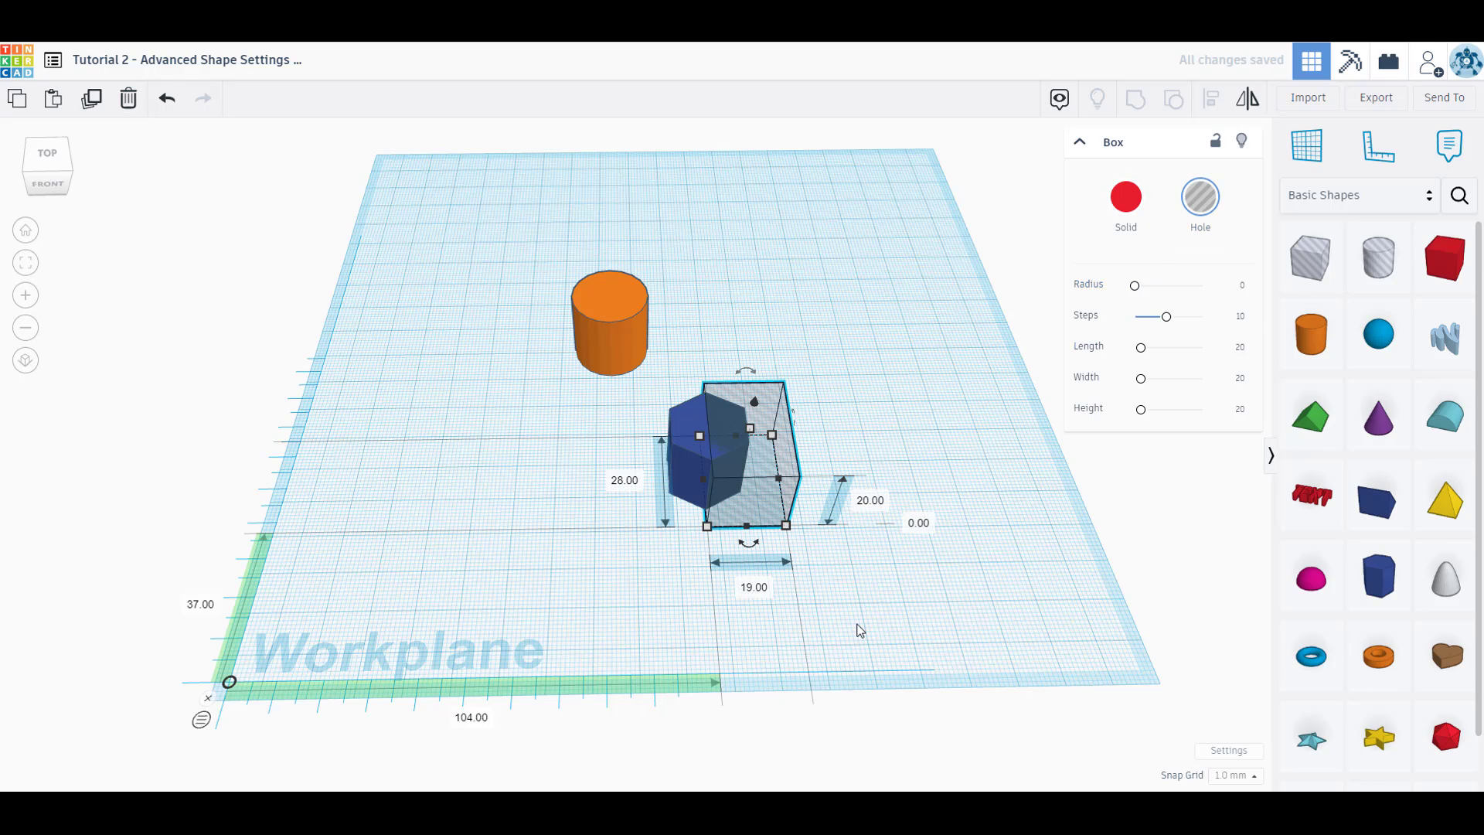
left_click_drag(856, 624, 644, 358)
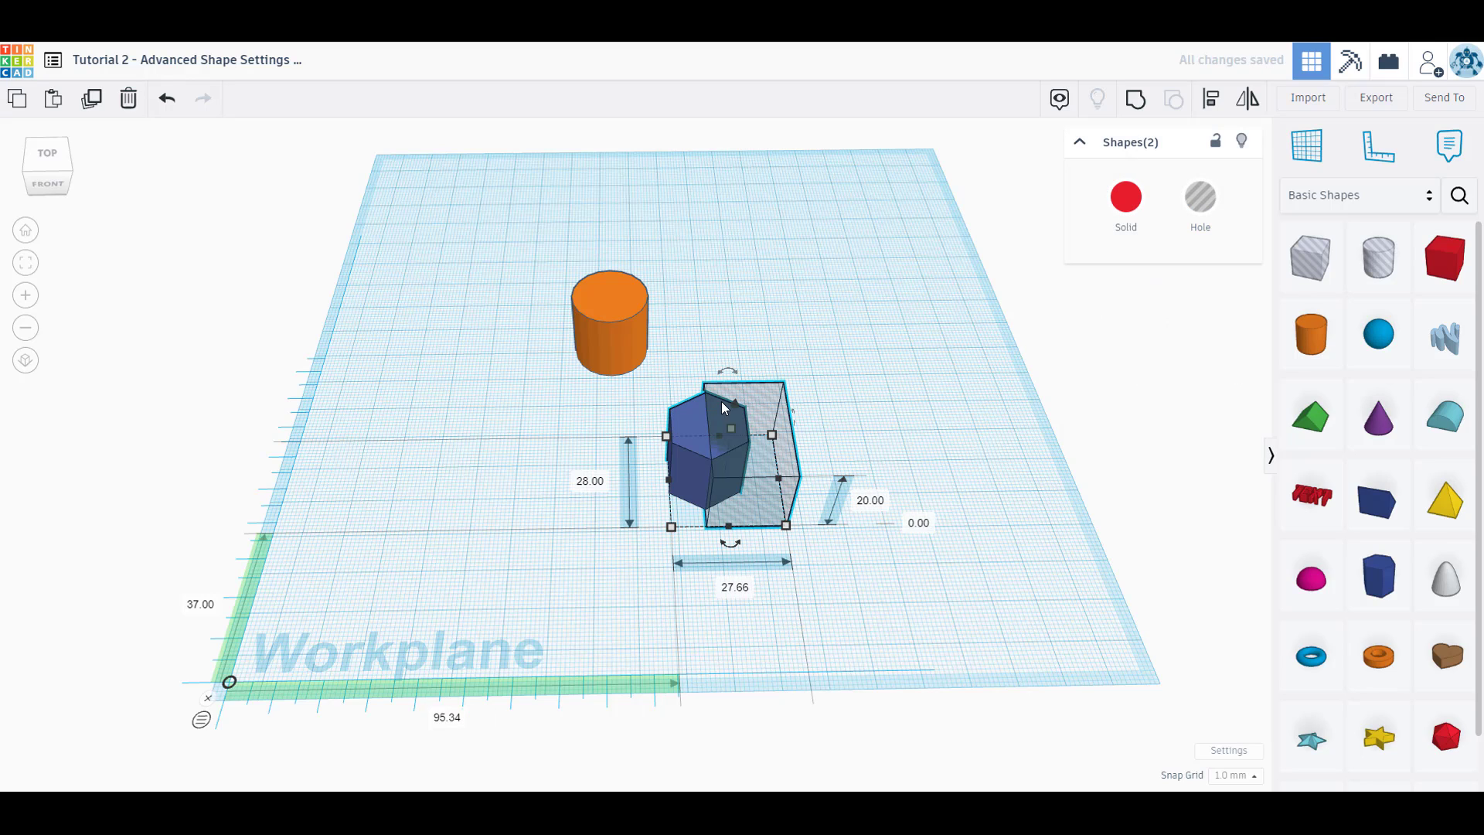
left_click(1135, 99)
right_click_drag(868, 510, 796, 518)
left_click(513, 412)
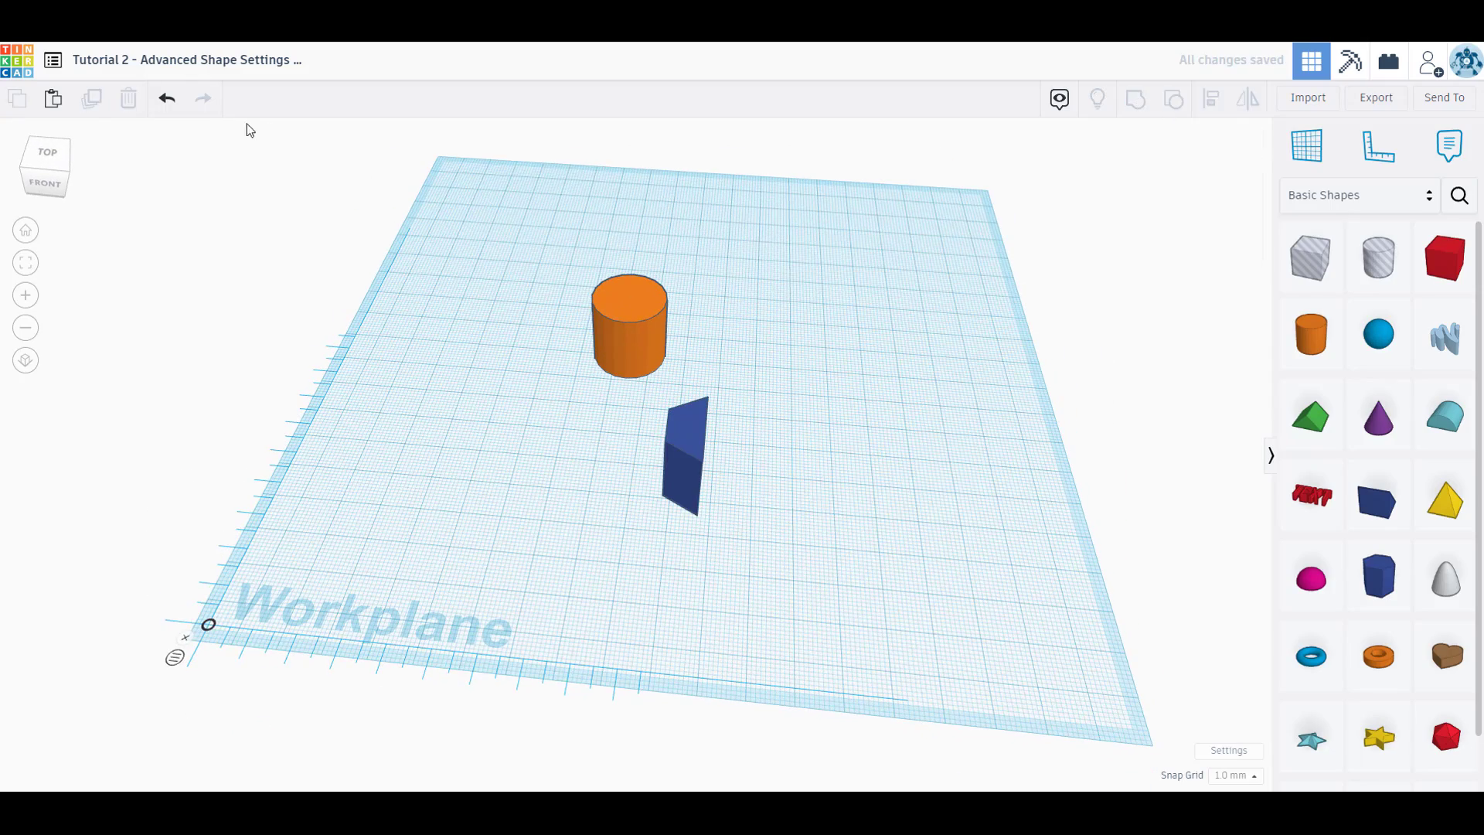
- Undo the grouping, move the box back beside the cylinder and make it solid again
key("ctrl+z")
left_click_drag(767, 455, 801, 322)
left_click(1140, 219)
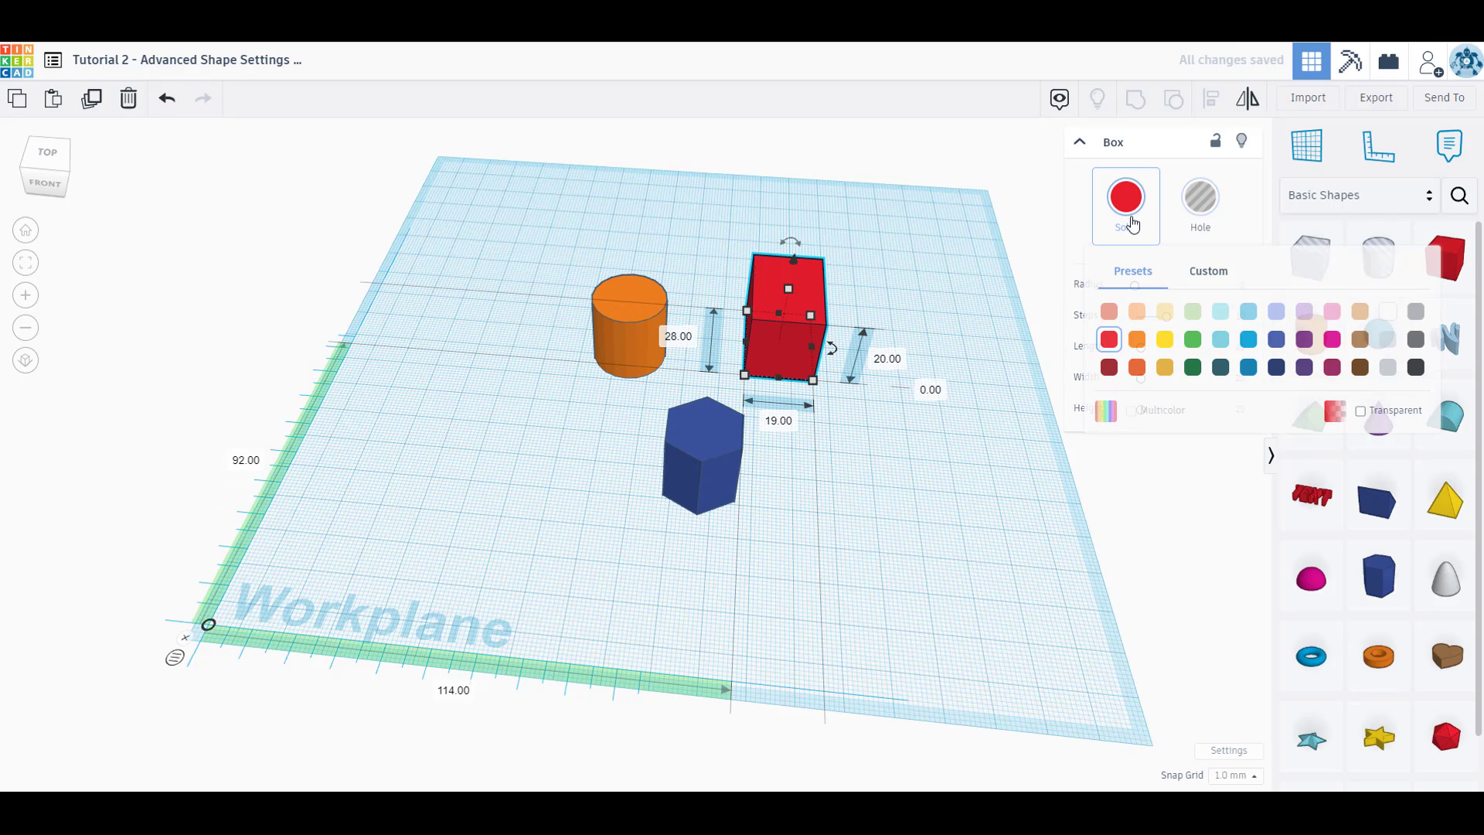
left_click(910, 465)
- Shorten the red box's length to 19 mm and give it a slight edge radius of about 0.34
left_click(794, 338)
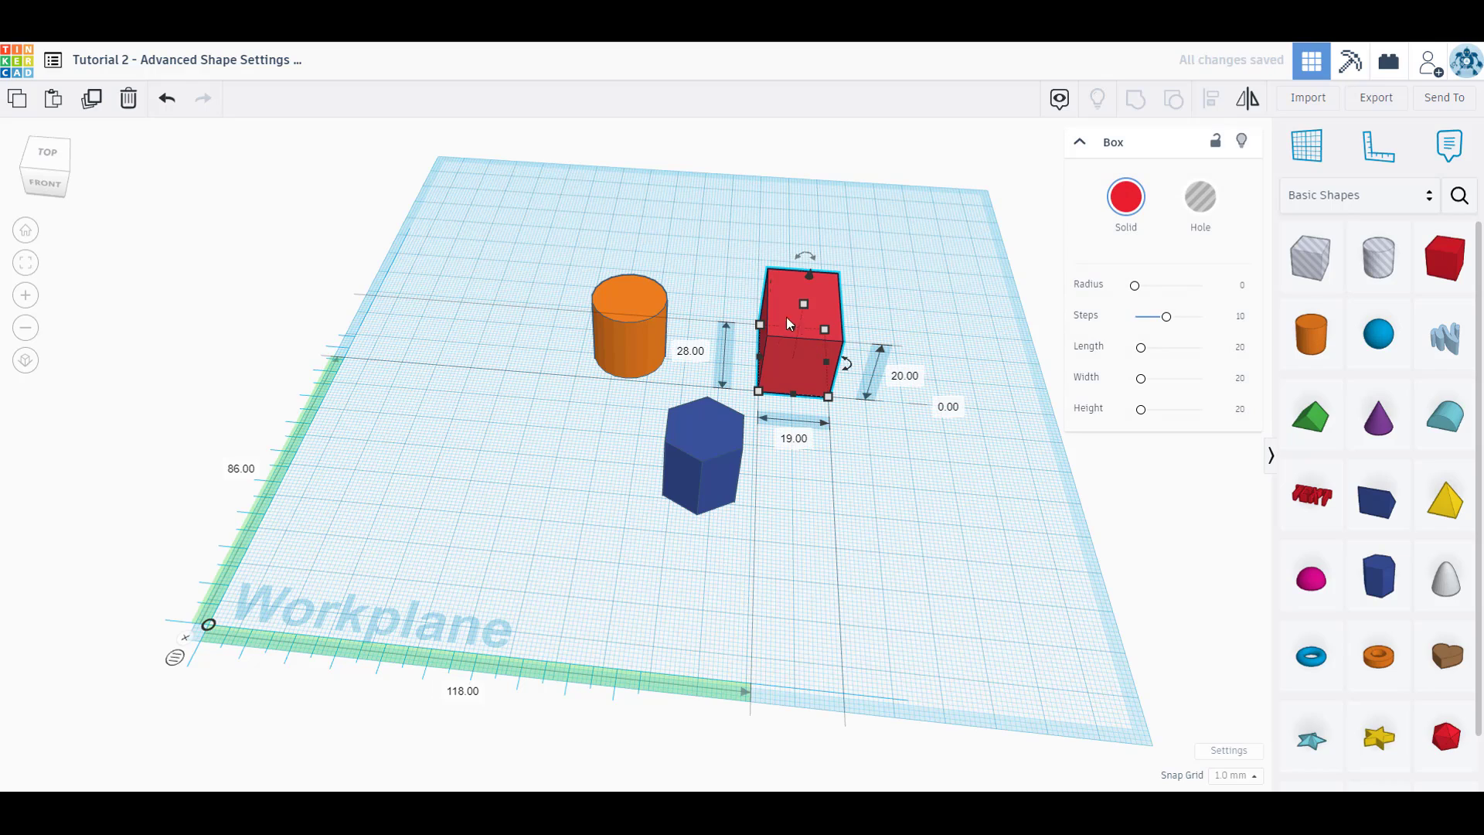
left_click_drag(759, 334, 757, 344)
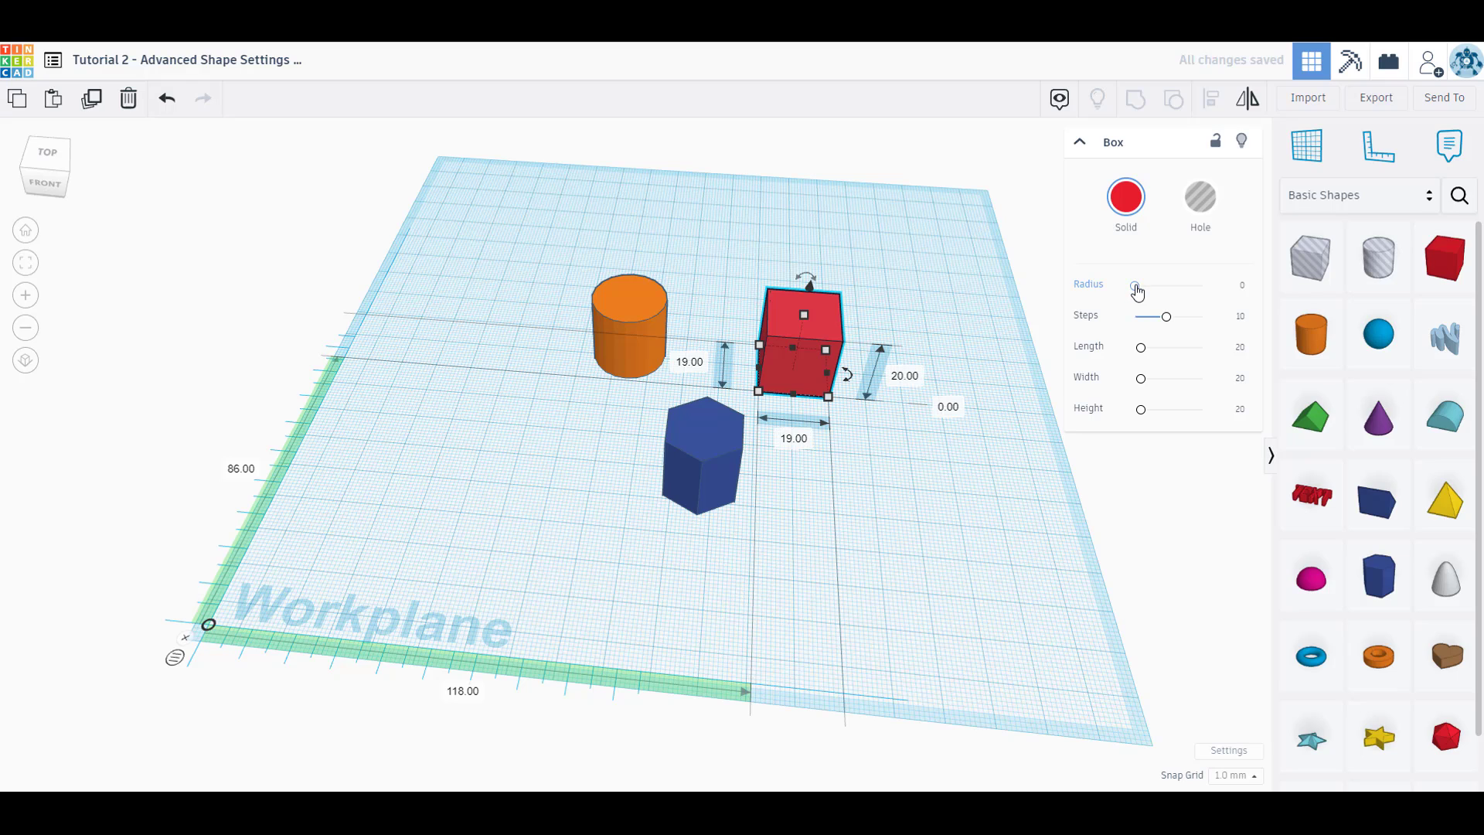
left_click_drag(1136, 290, 1137, 288)
- Move the polygon to the workplane's back-left area, the cylinder in front of it and the box near the front centre
right_click_drag(928, 383, 887, 402)
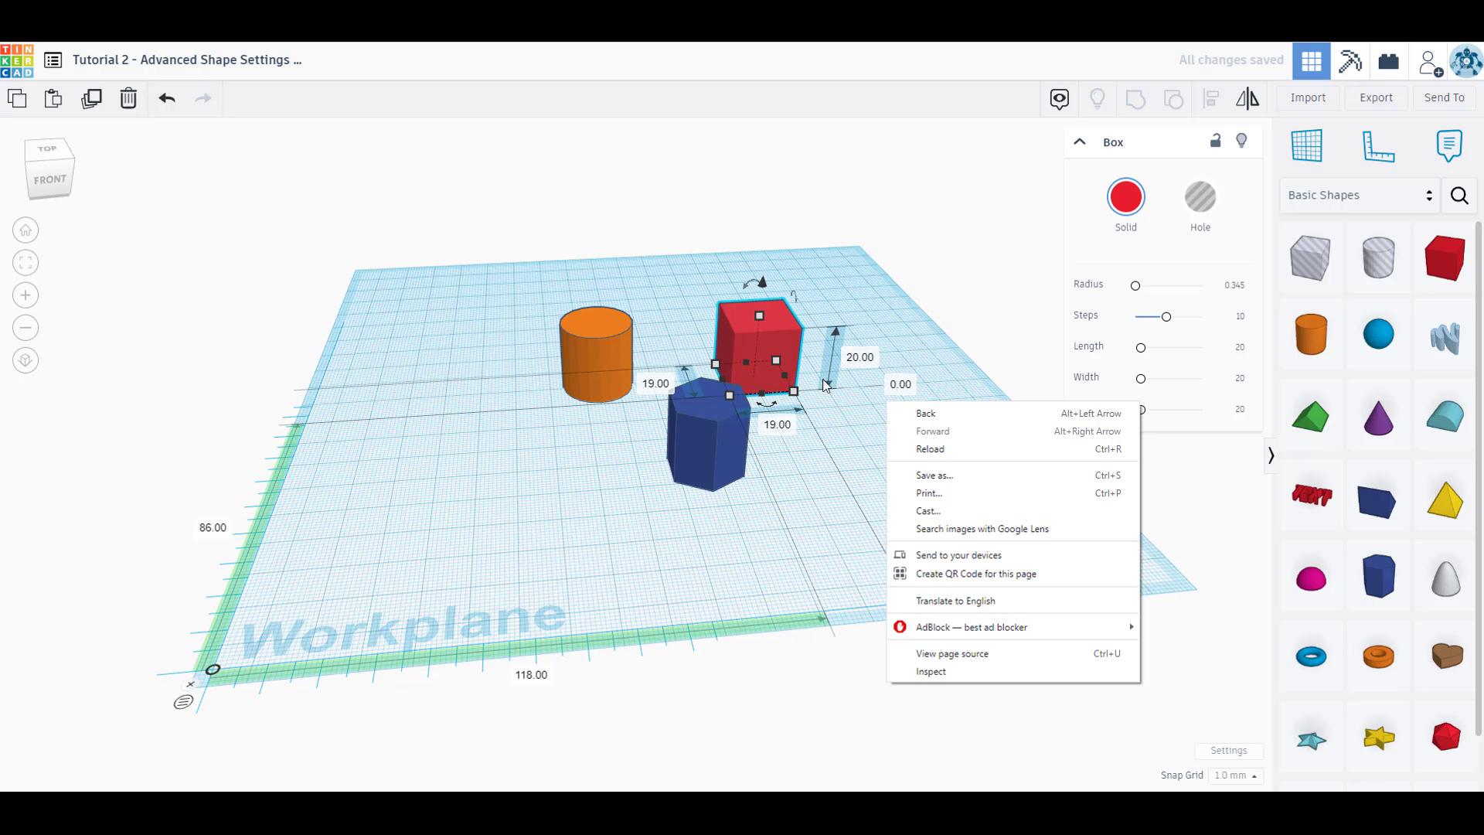
left_click(720, 437)
left_click_drag(720, 437, 412, 266)
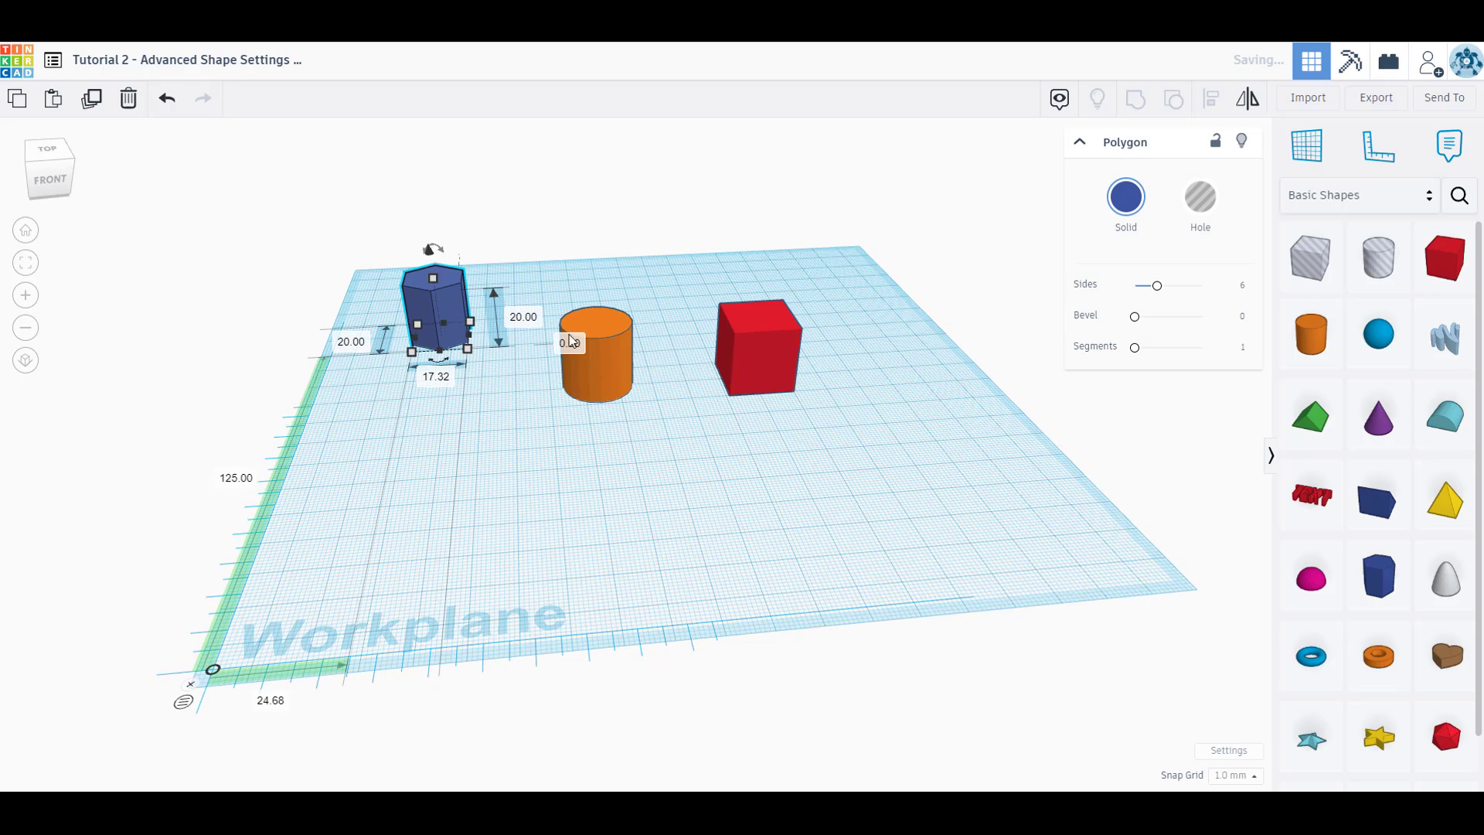
left_click_drag(596, 329, 418, 396)
left_click_drag(759, 346, 654, 426)
- Change the solid colour of the red box to the light tan preset
scroll(654, 426, "up", 5)
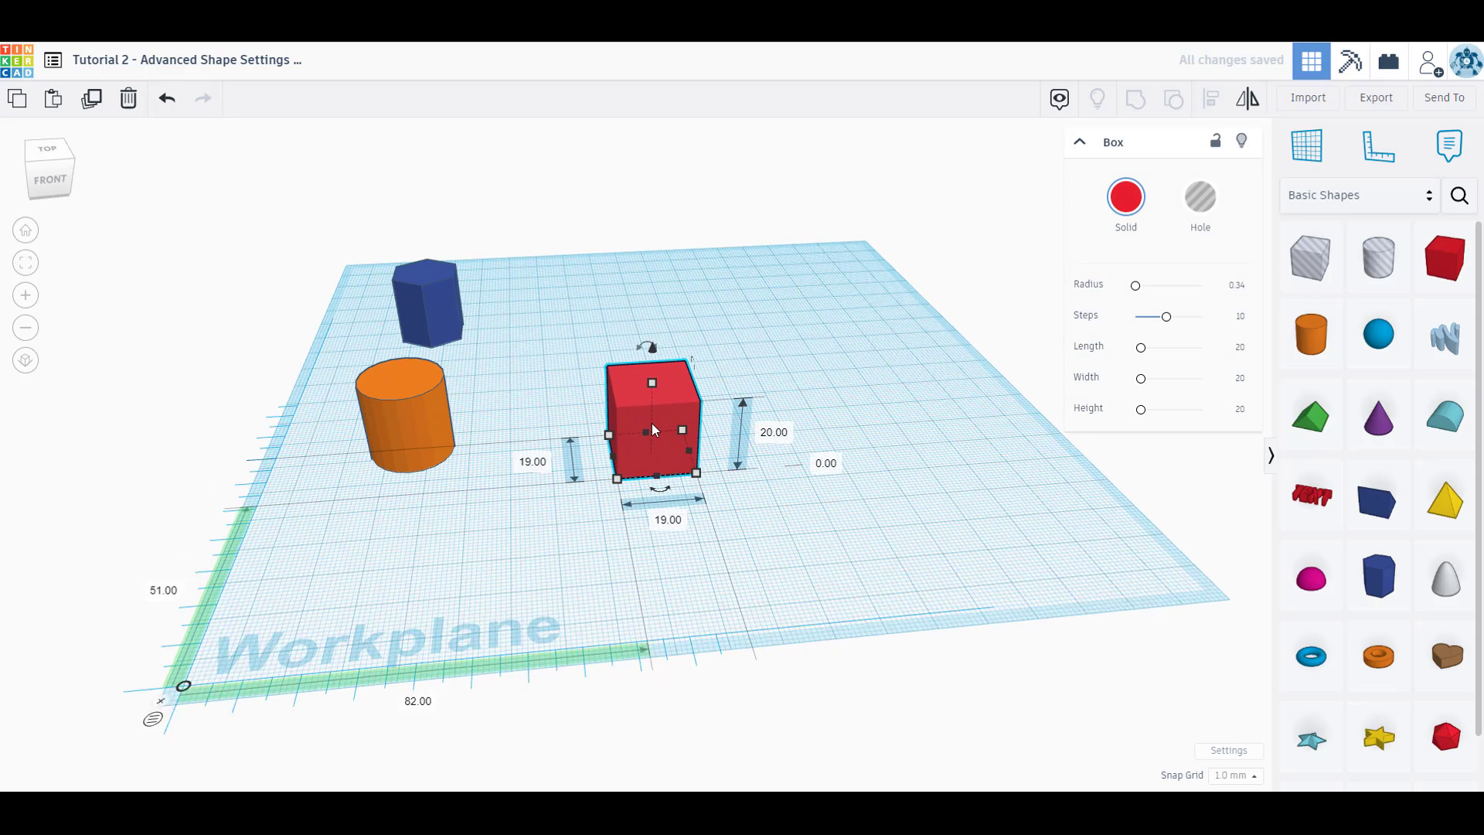
left_click(1129, 196)
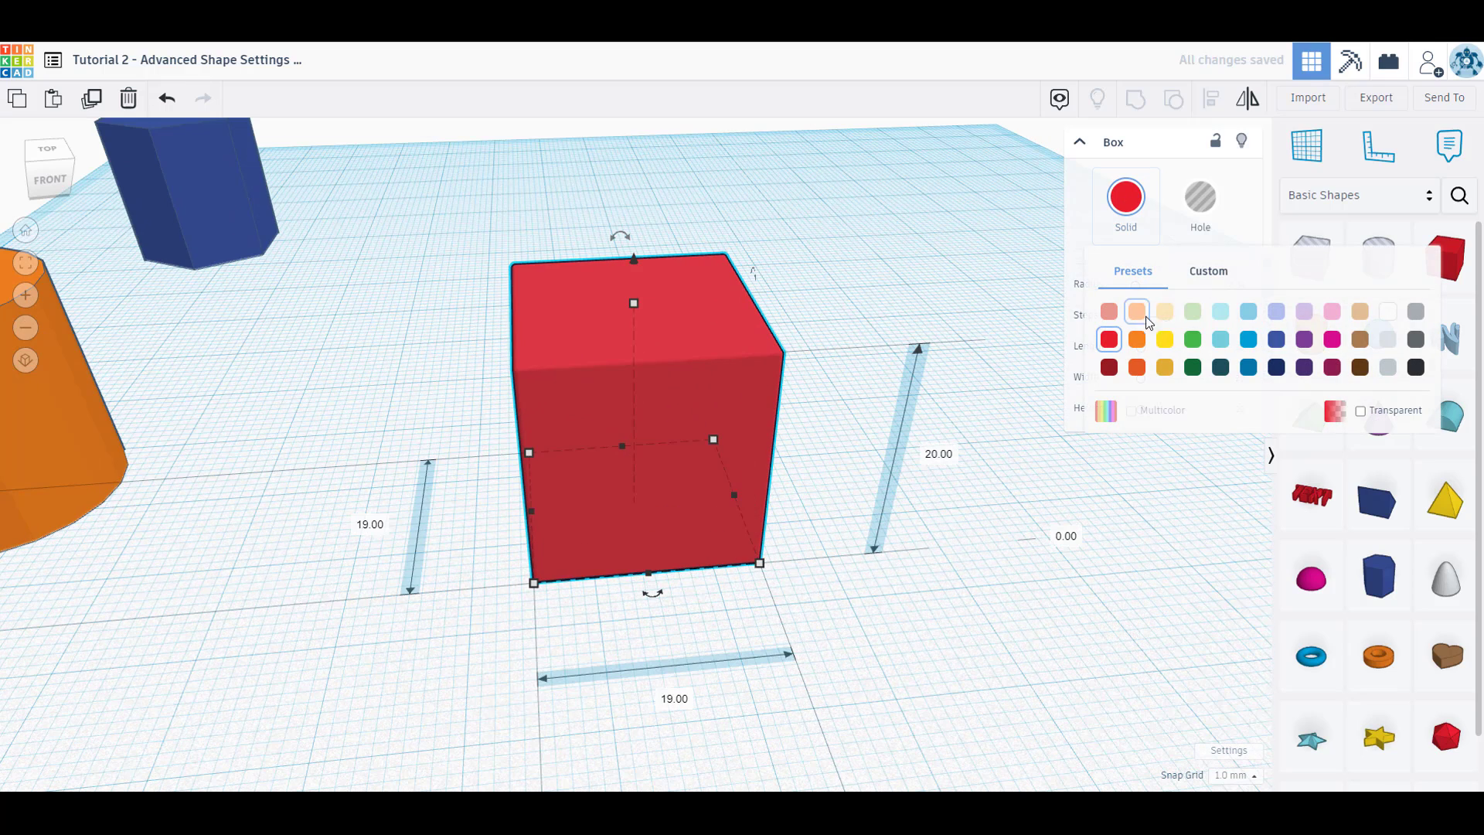
left_click(1362, 317)
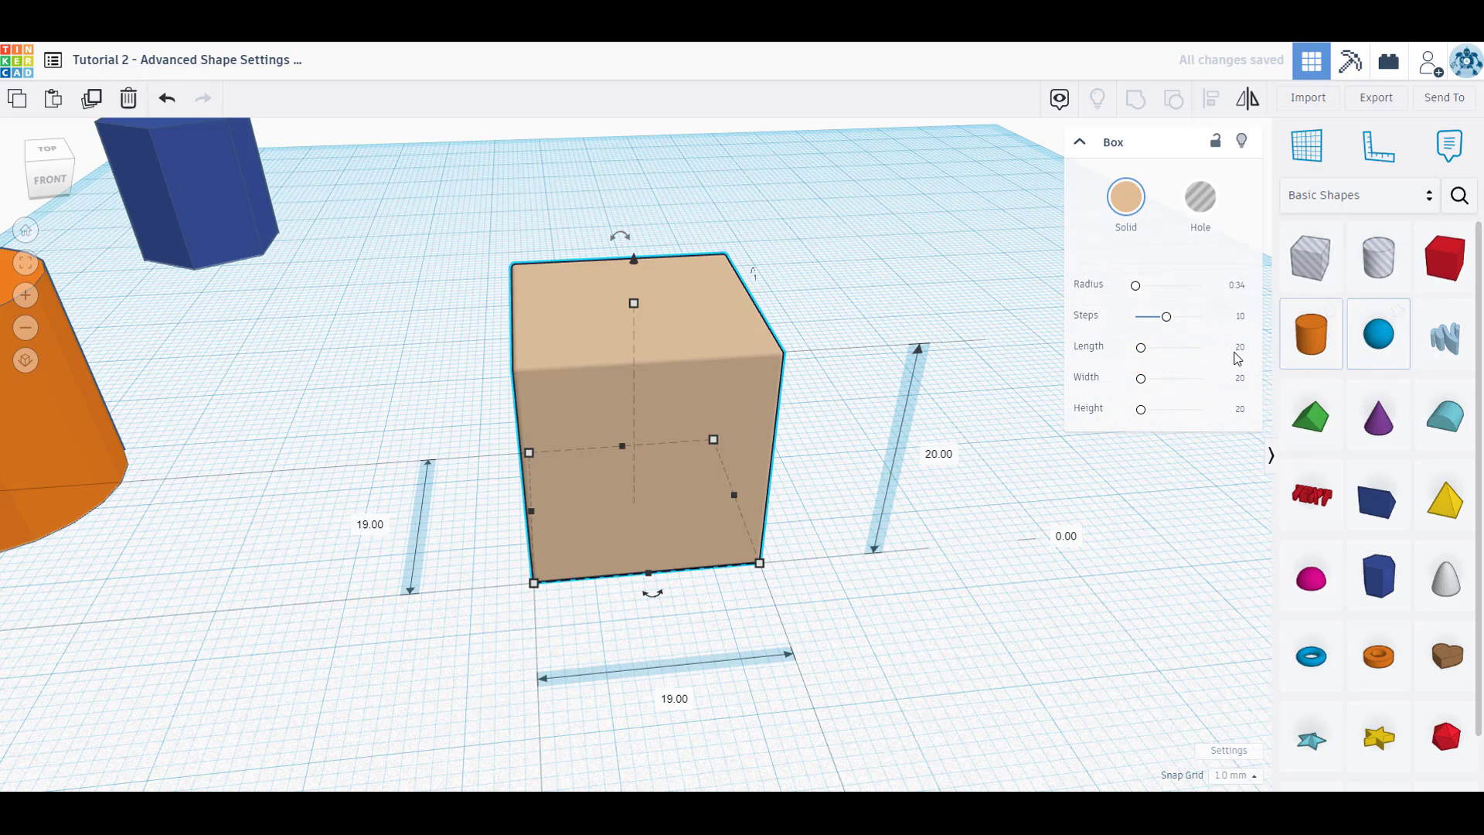
- Raise the box's radius to 20 to round it into a sphere and bring it back to 0
left_click_drag(1129, 286, 1211, 295)
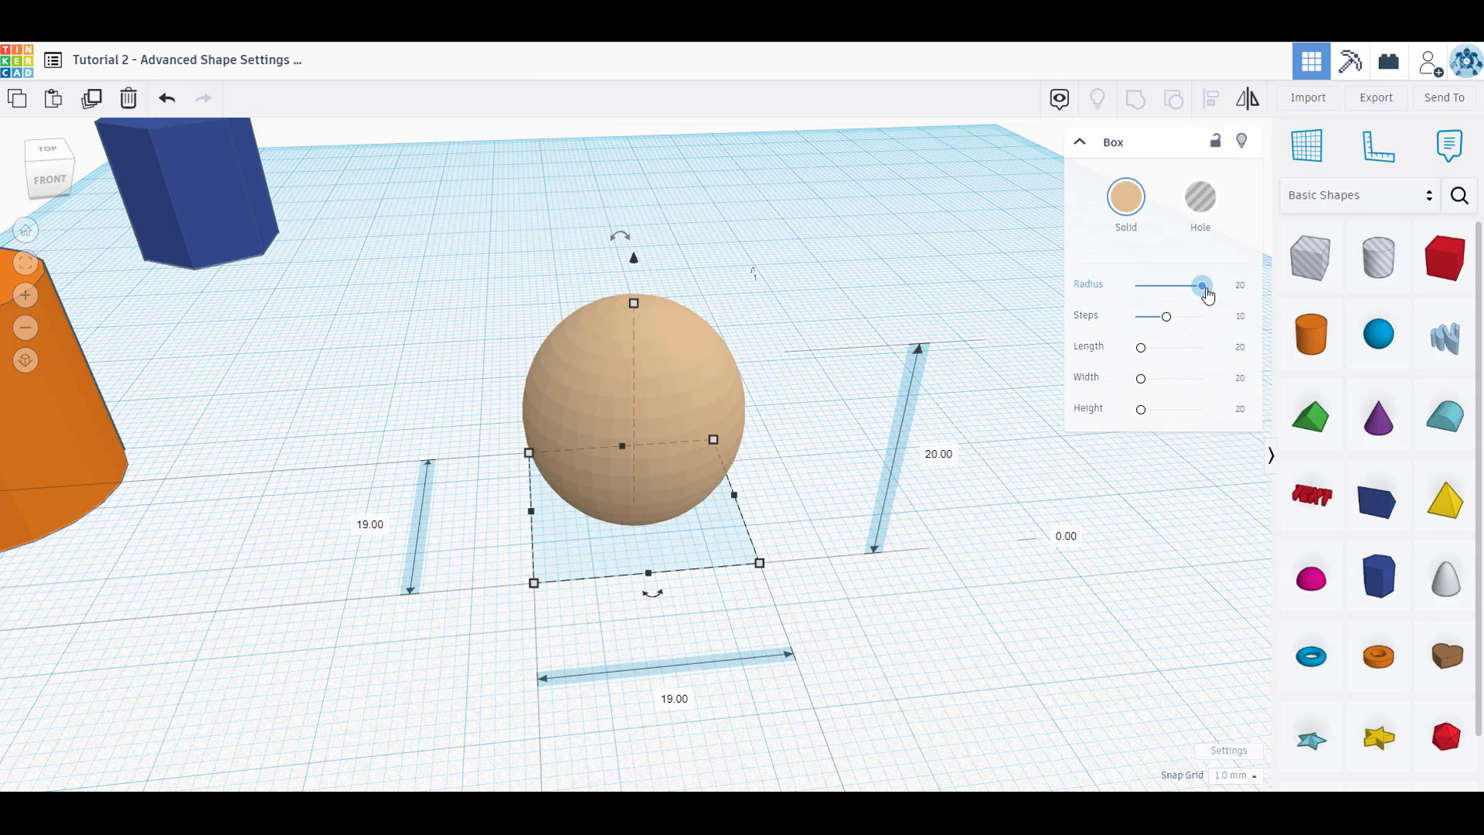
left_click_drag(1202, 294, 891, 340)
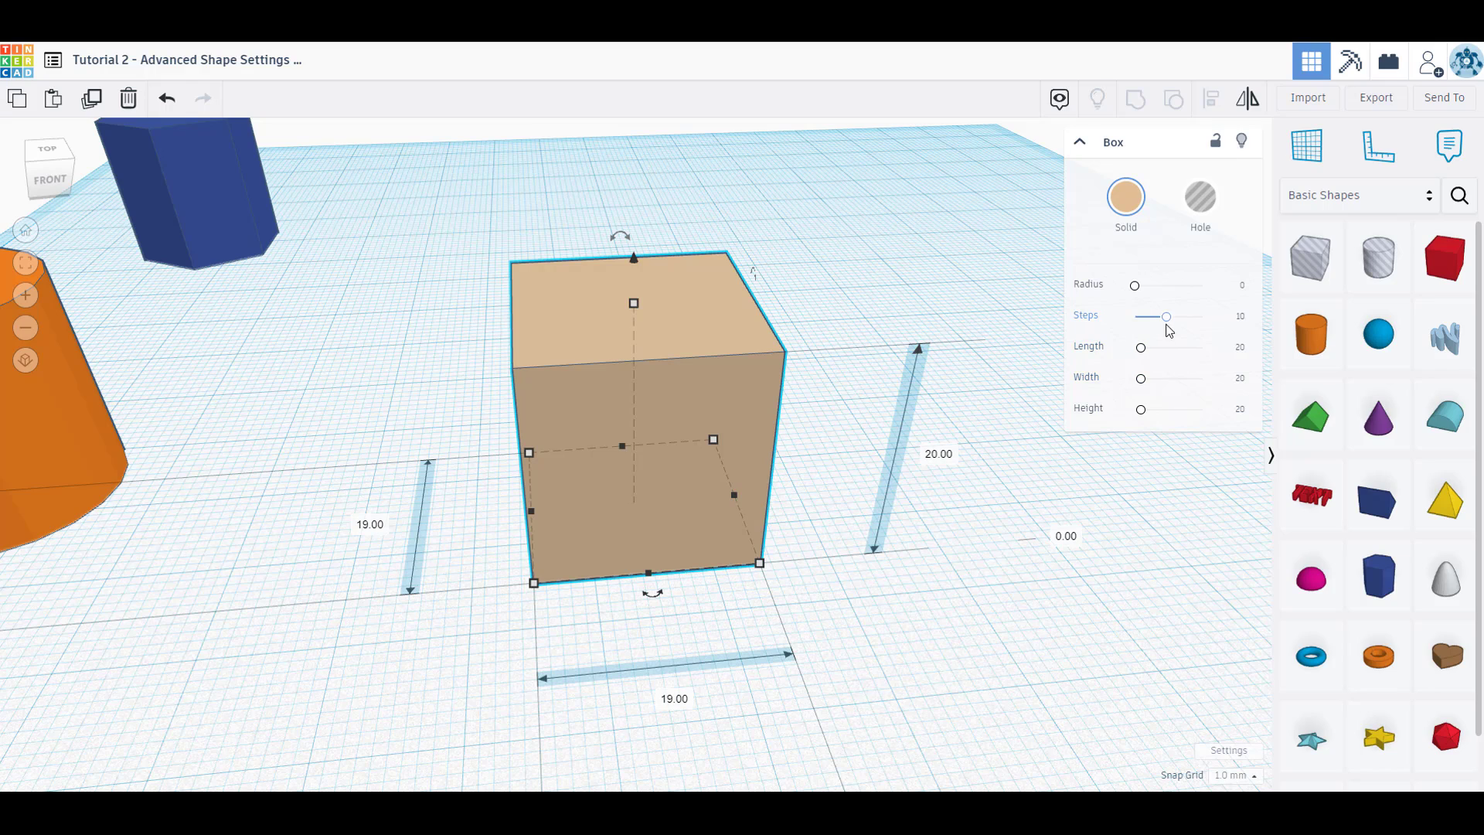
- Round the box with a 3.103 radius, try steps of 14, 3, 1 and finally 20, and reset the radius to 0
mouse_move(1172, 323)
left_mouse_down()
mouse_move(1185, 323)
mouse_move(1144, 286)
mouse_move(1181, 323)
left_mouse_up()
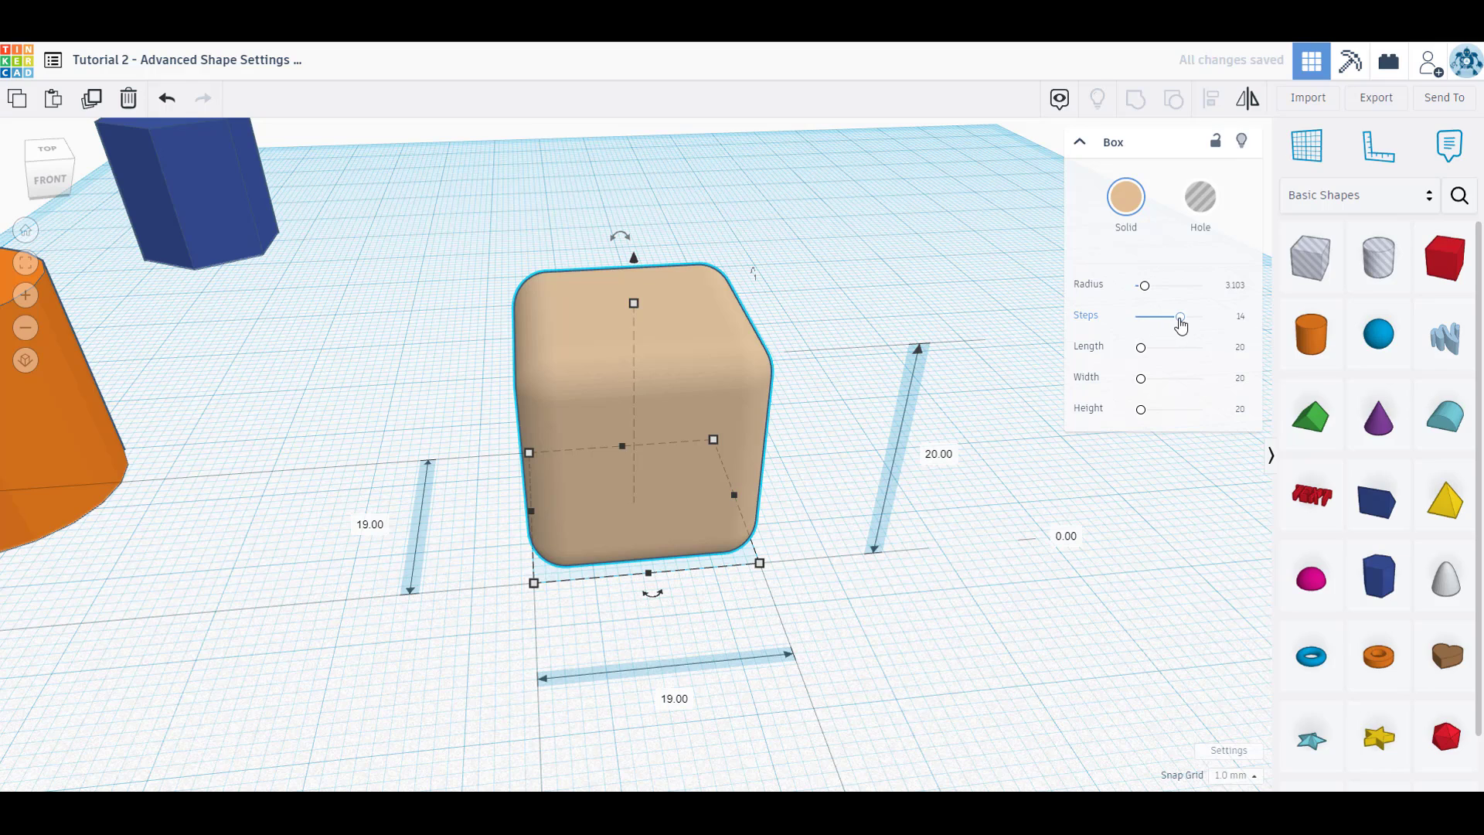
left_click_drag(1181, 325, 1141, 329)
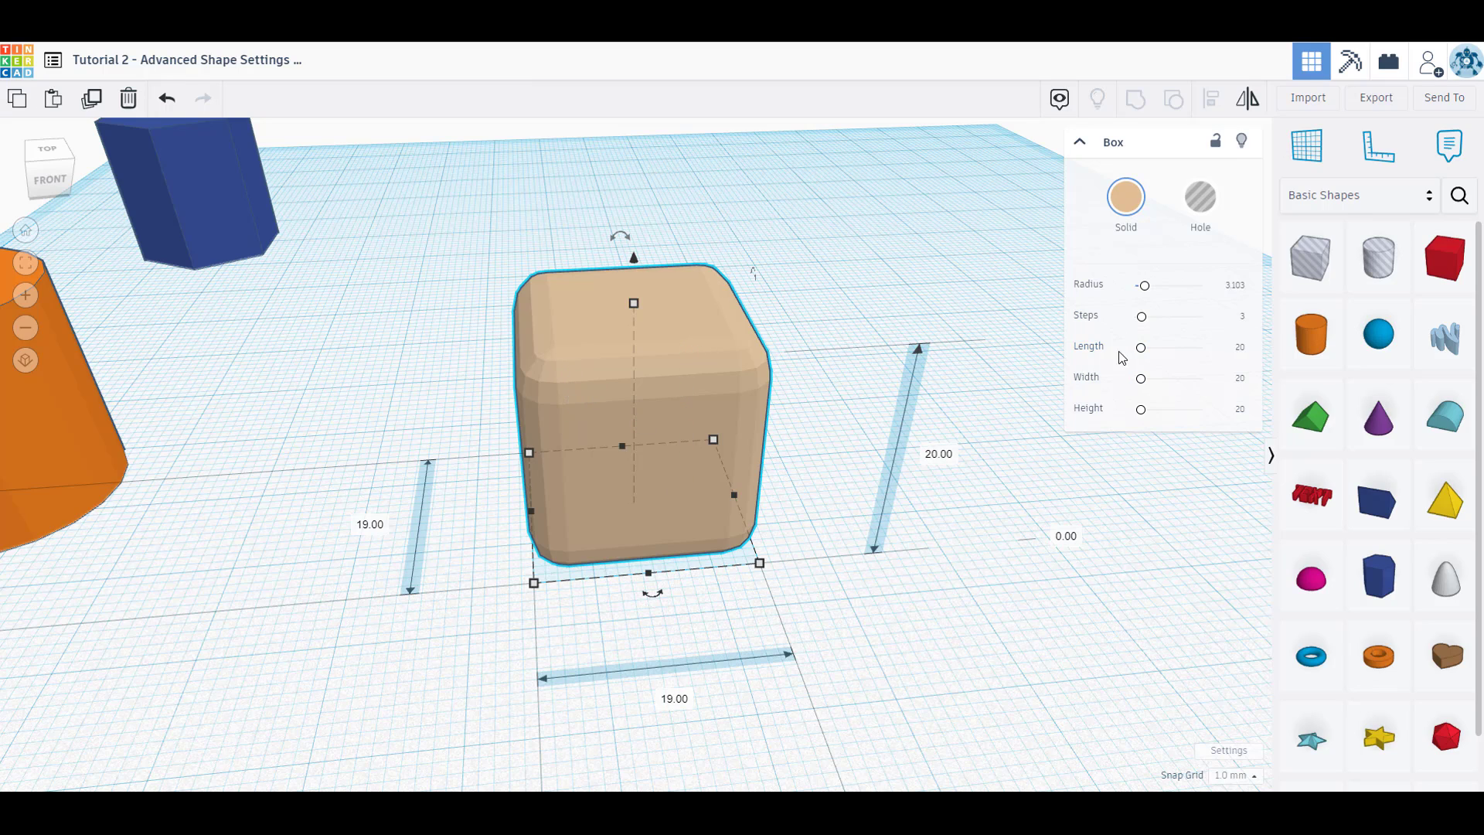
left_click_drag(1140, 325, 1132, 318)
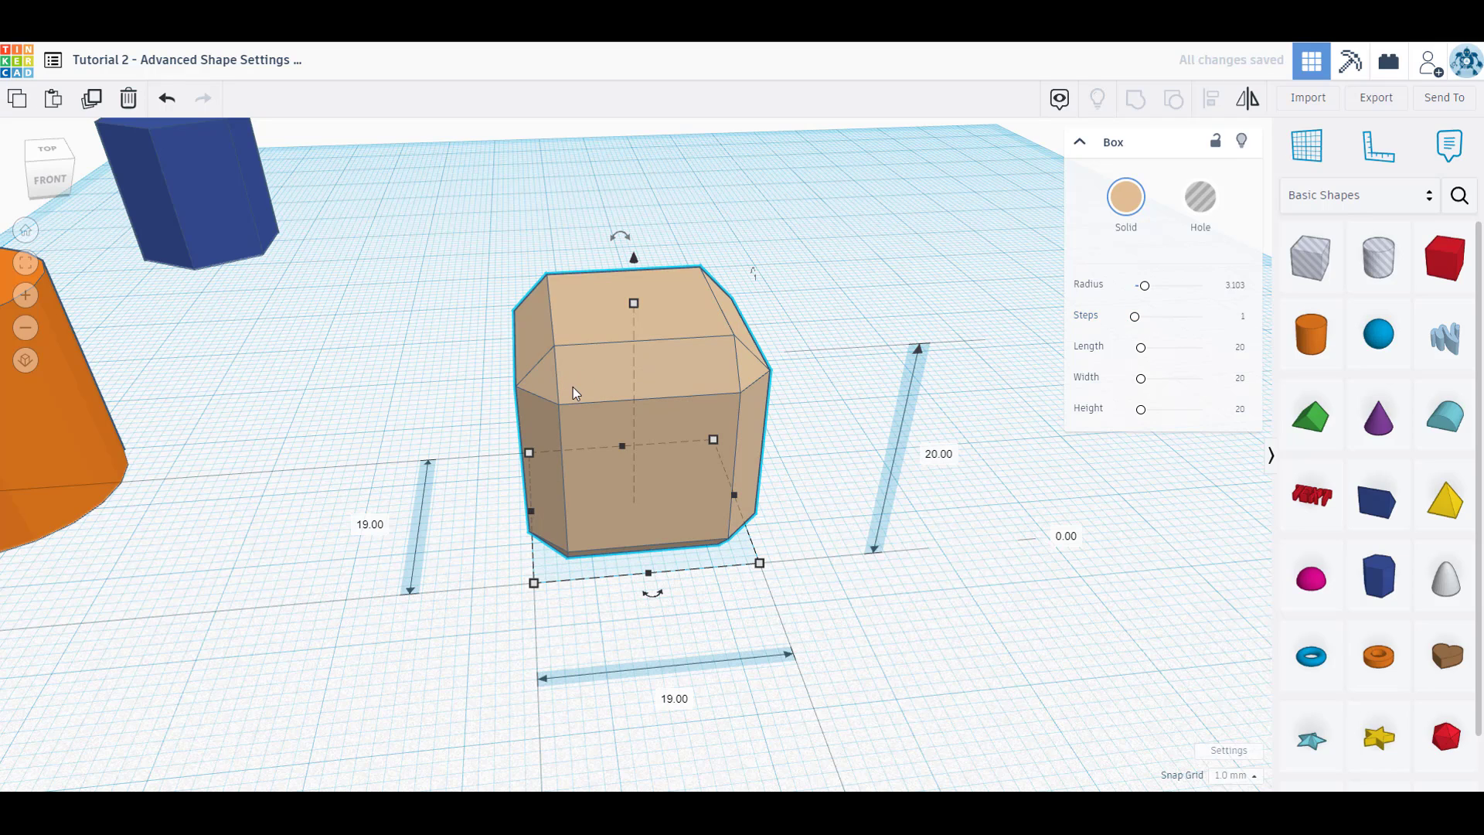
left_click_drag(1134, 317, 1246, 328)
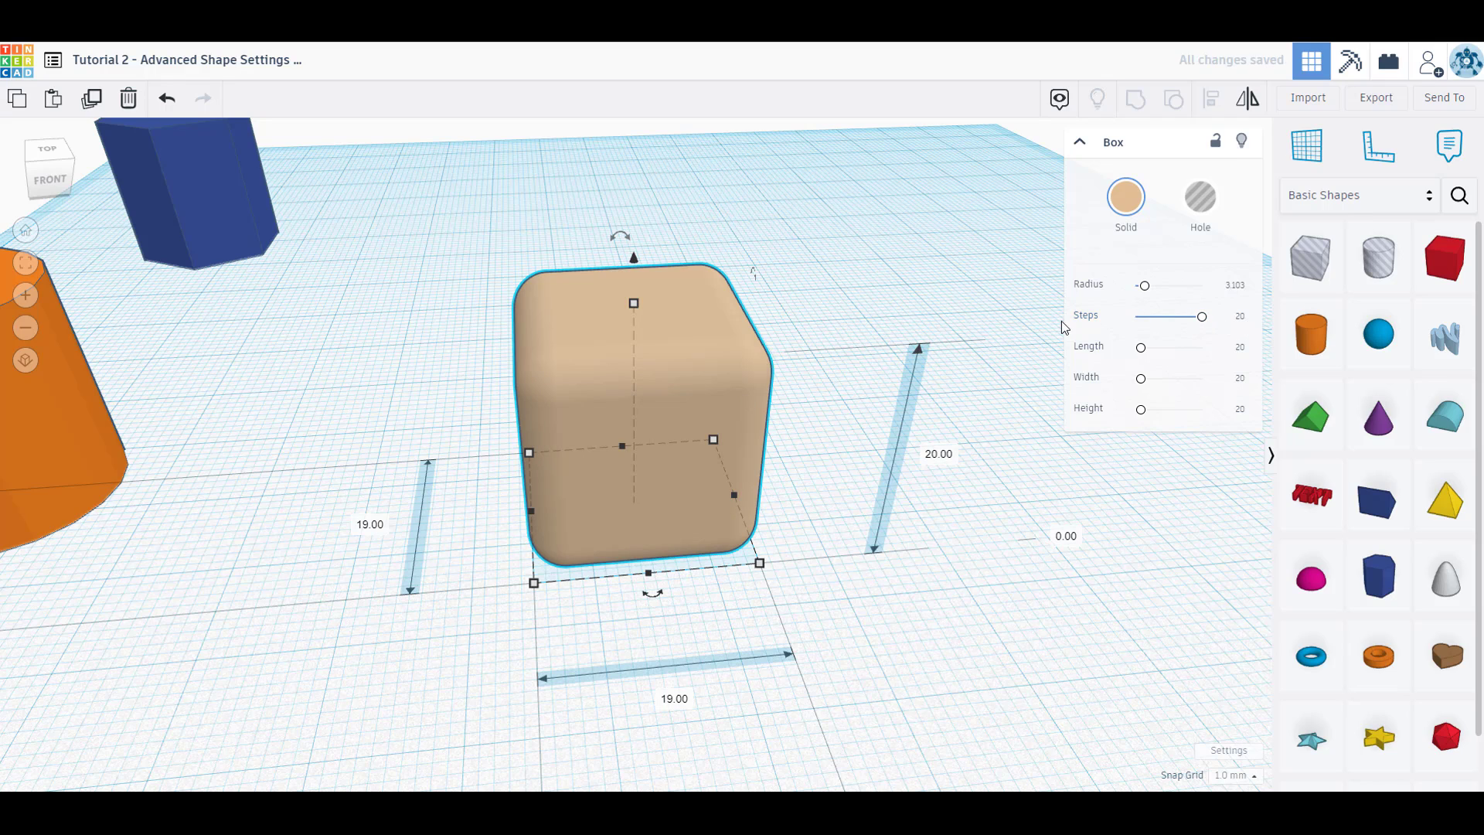
left_click_drag(1144, 285, 1130, 290)
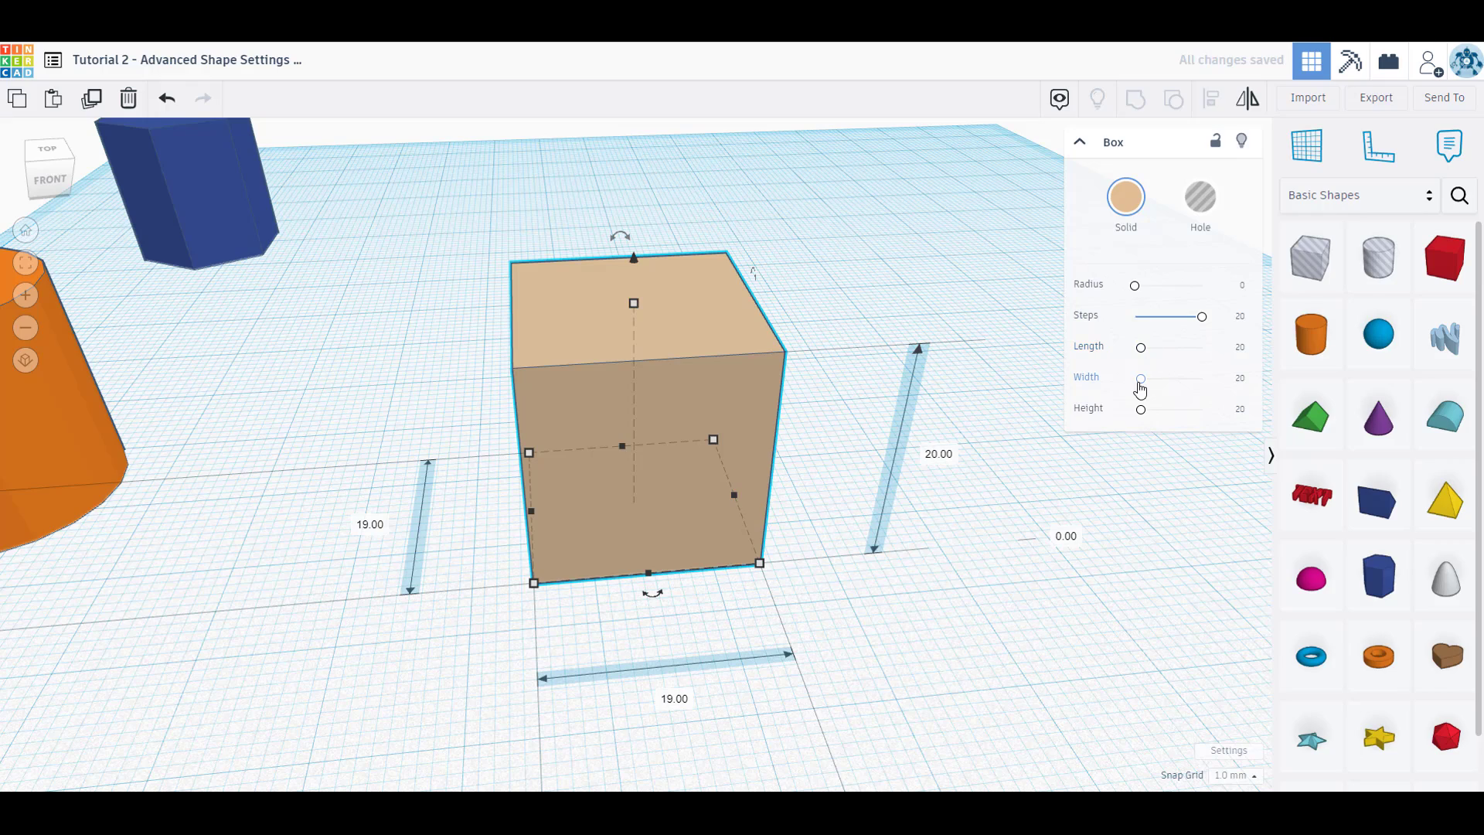
- Move the tan box toward the back of the workplane and bring the orange cylinder to the centre
scroll(759, 455, "down", 5)
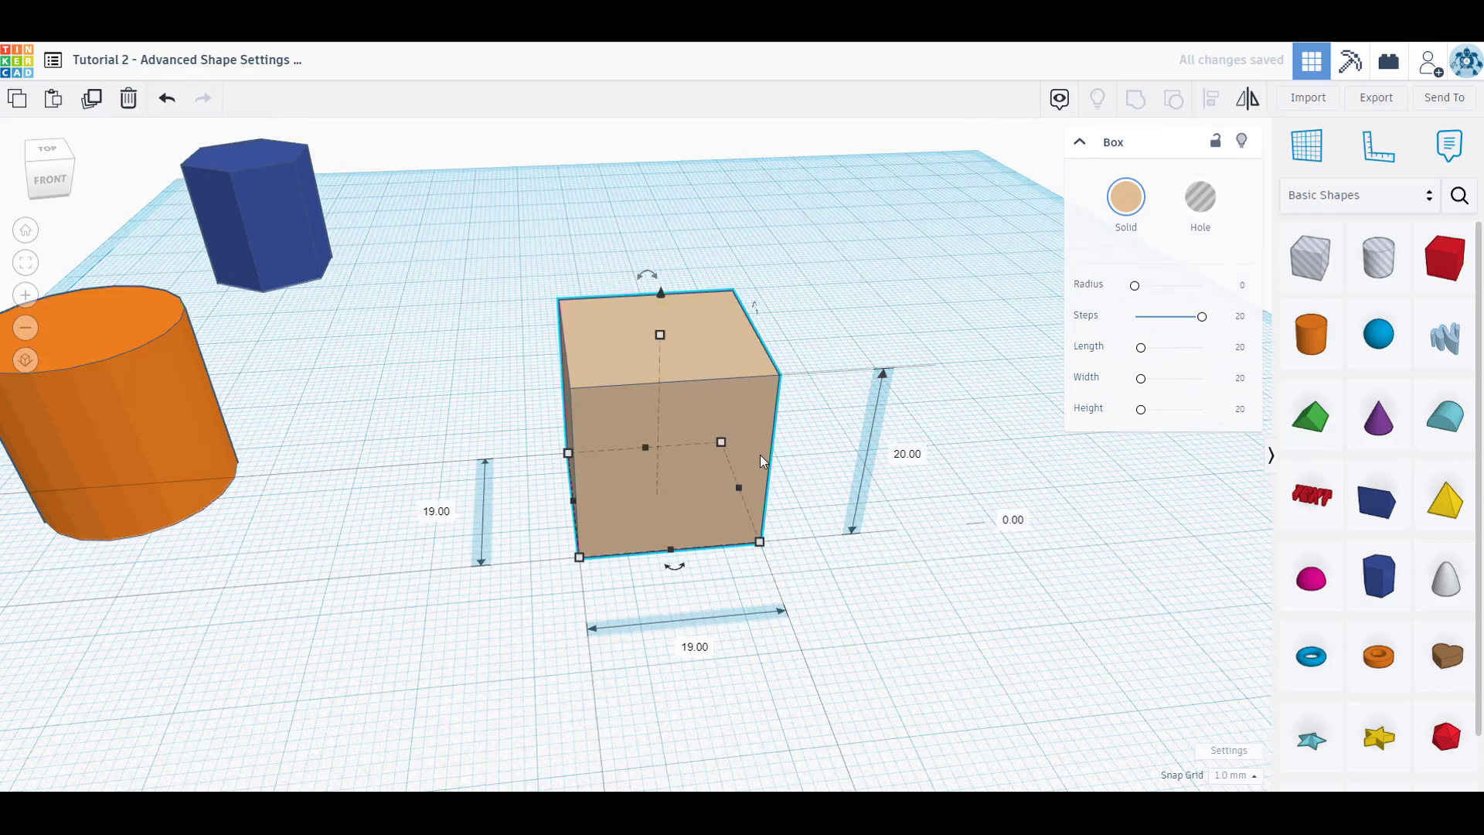
left_click_drag(781, 368, 824, 298)
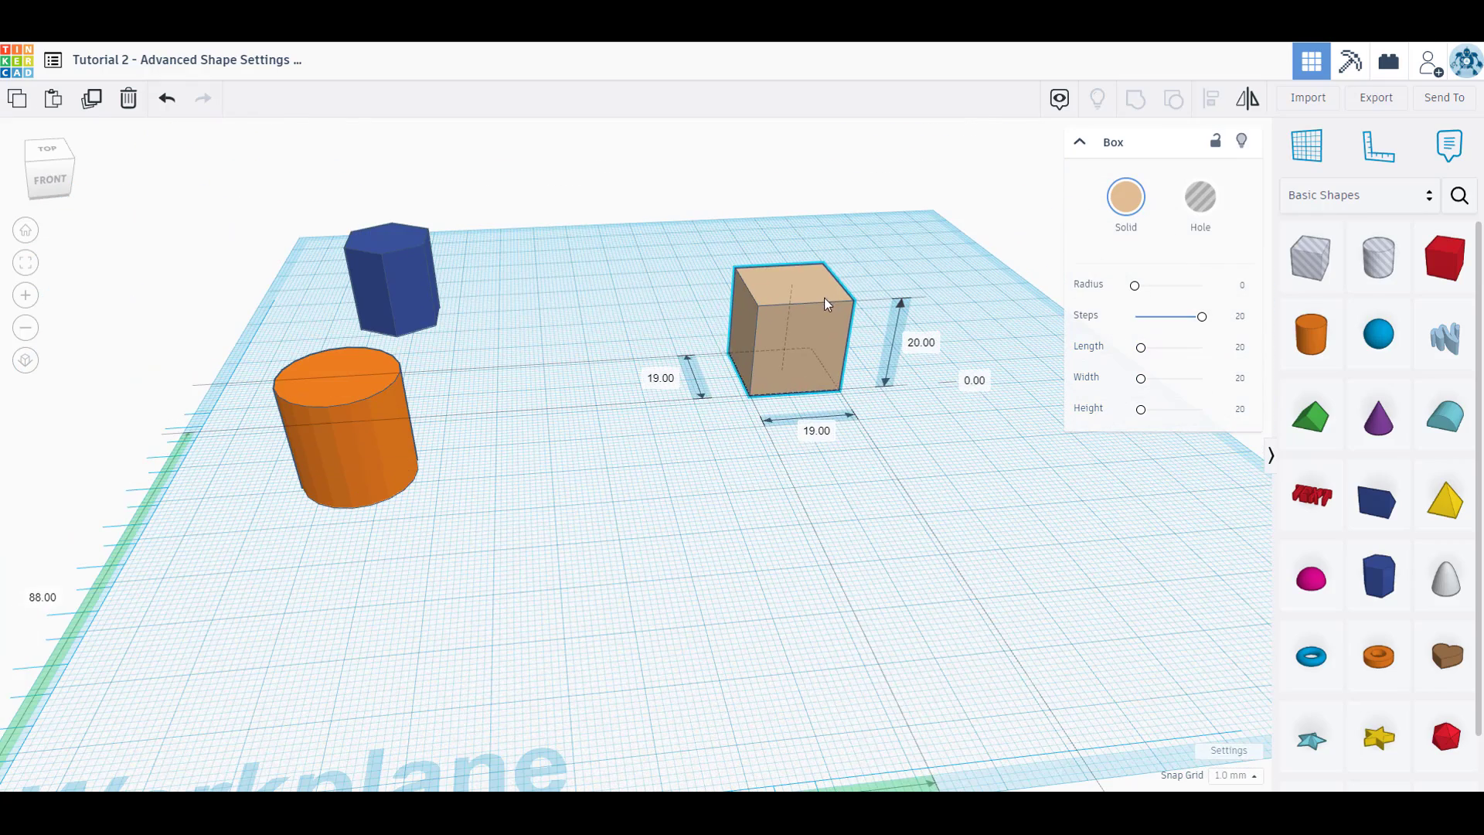
left_click(331, 405)
left_click_drag(401, 418, 661, 397)
- Set the cylinder's sides to 64, try 12 sides for comparison, and return to 64
scroll(610, 434, "up", 5)
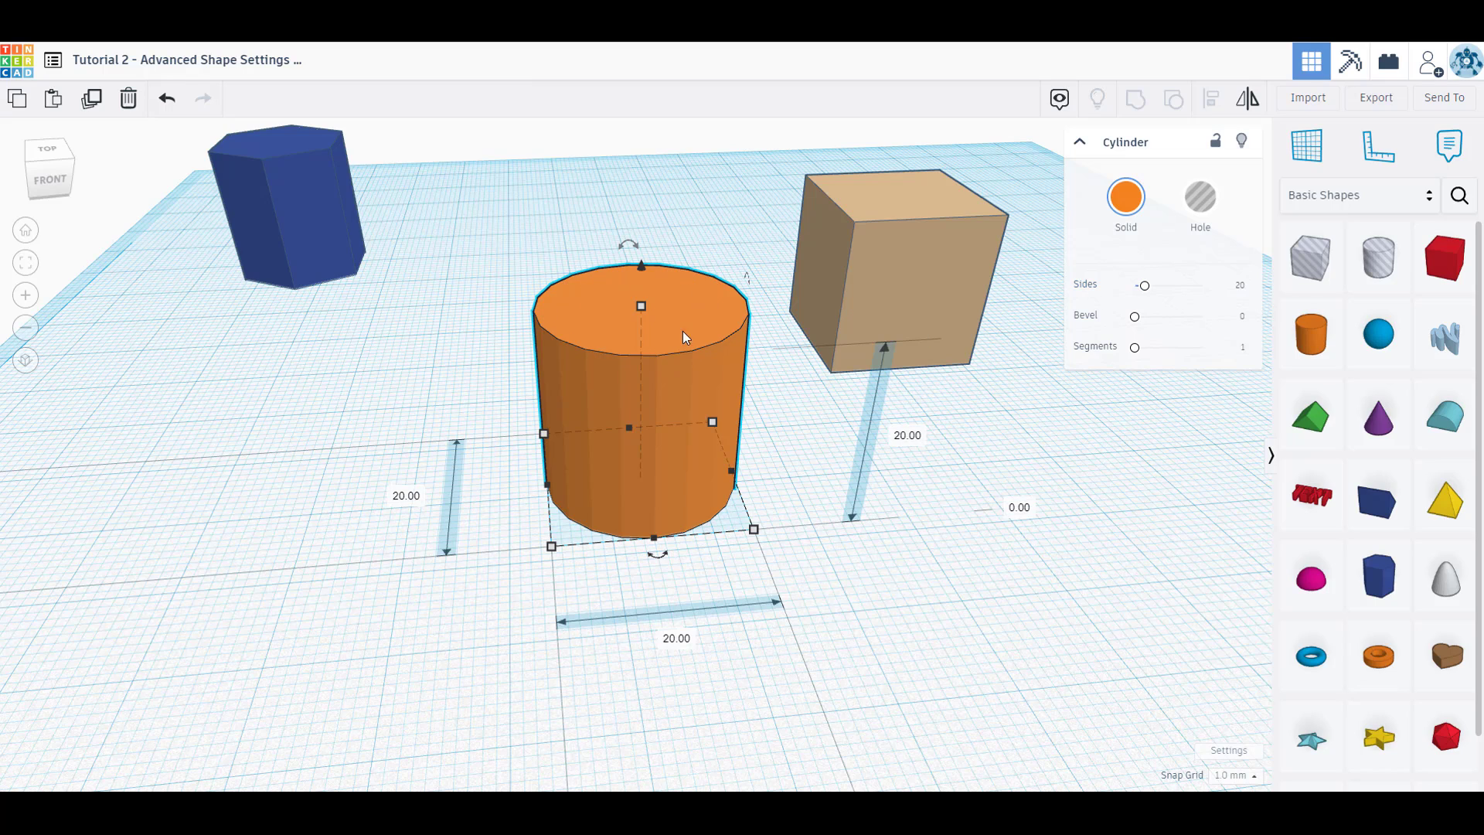
right_click_drag(795, 415, 773, 446)
left_click(1145, 291)
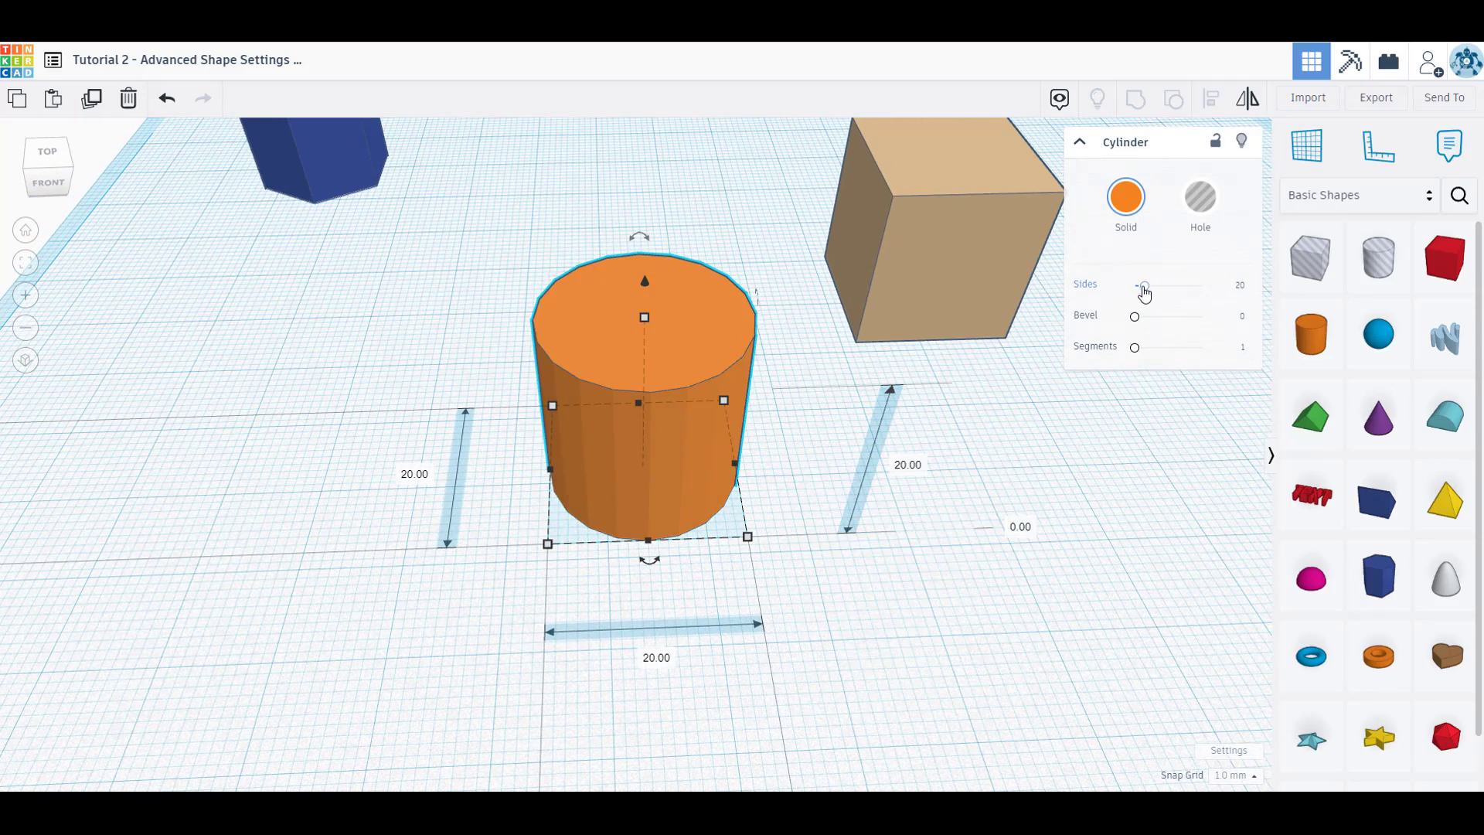
left_click_drag(1145, 291, 1217, 298)
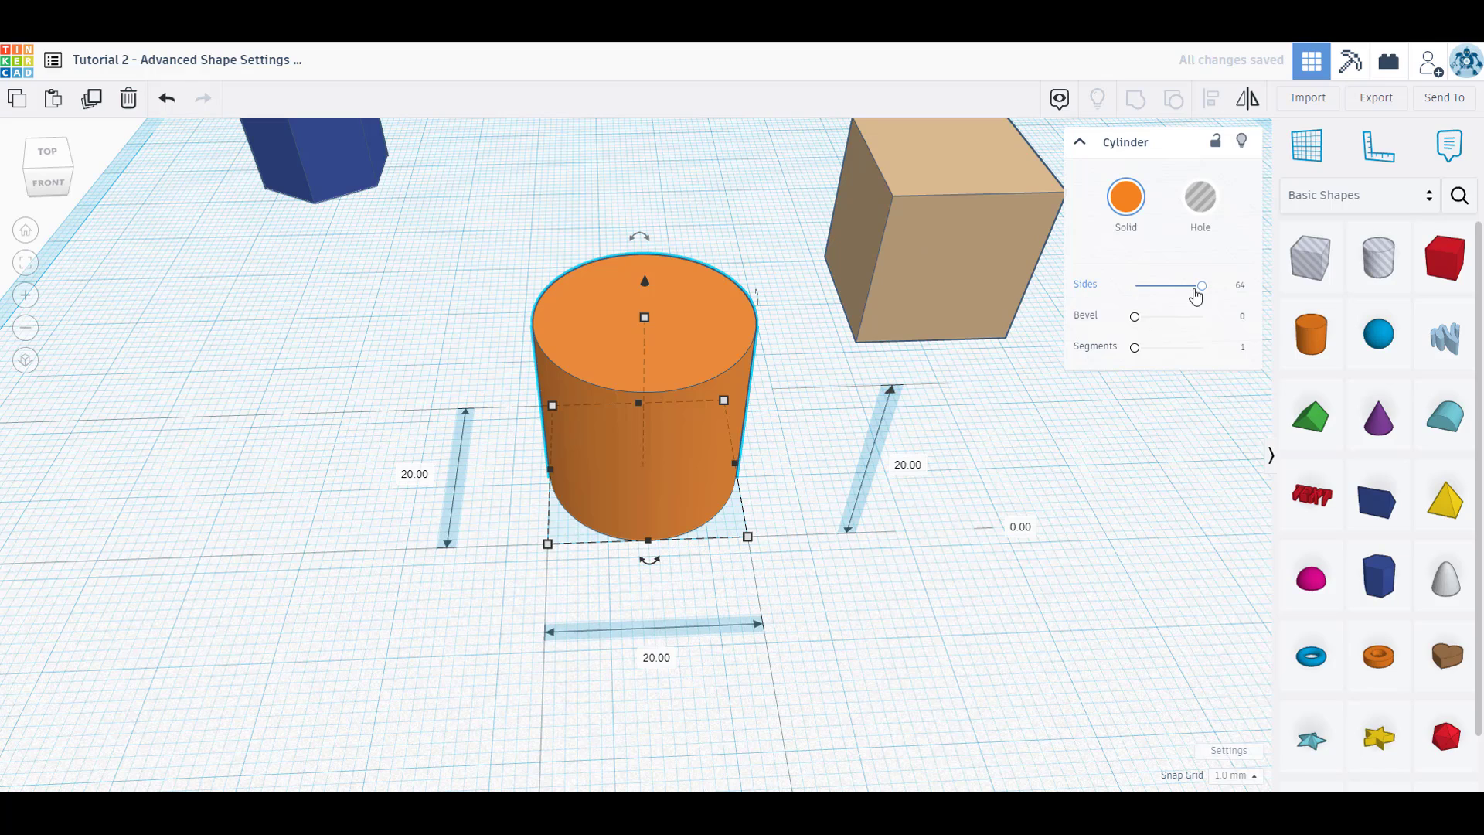
left_click_drag(1204, 294, 1126, 298)
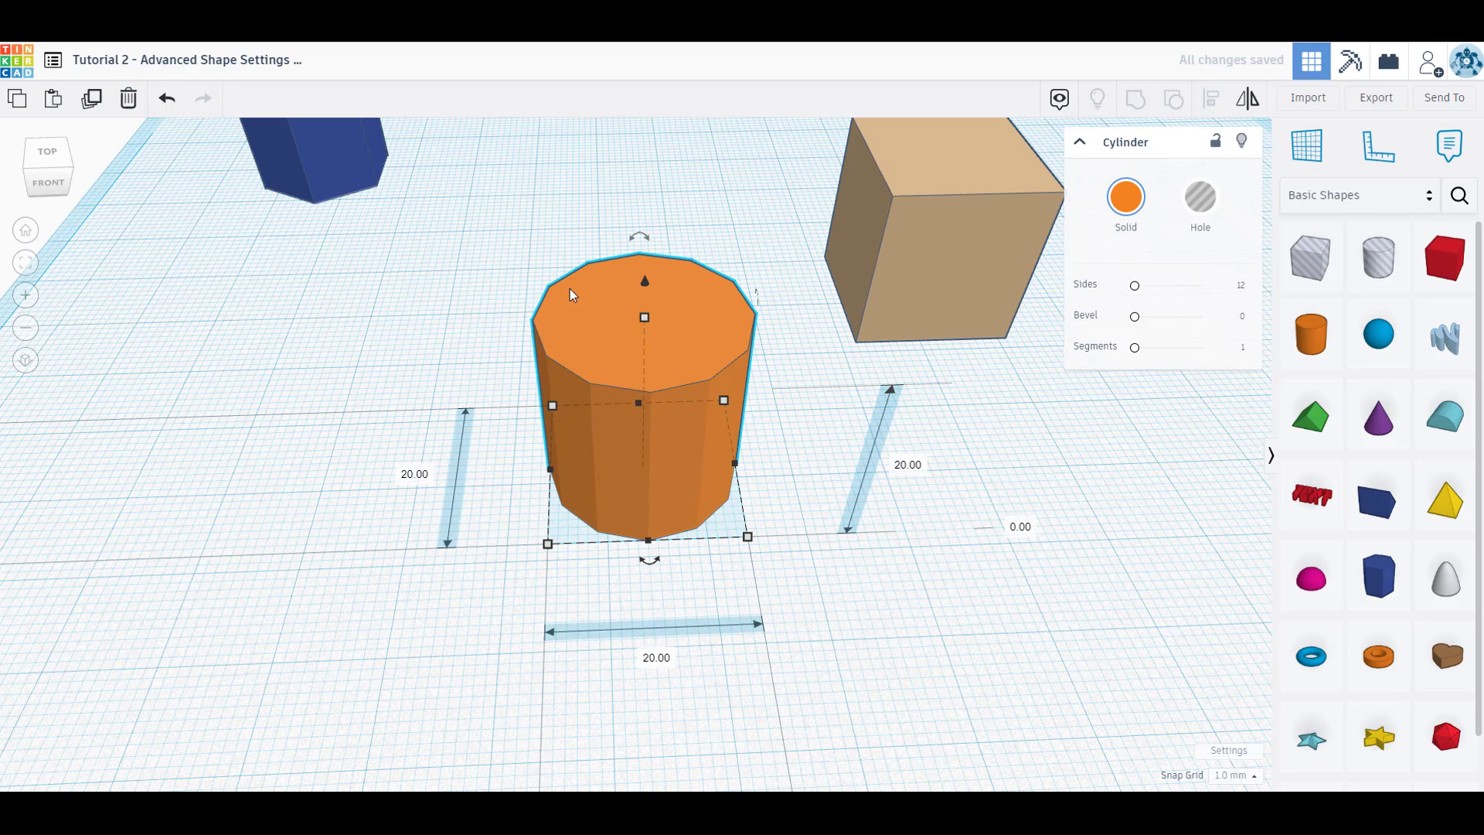
left_click_drag(1135, 286, 1203, 286)
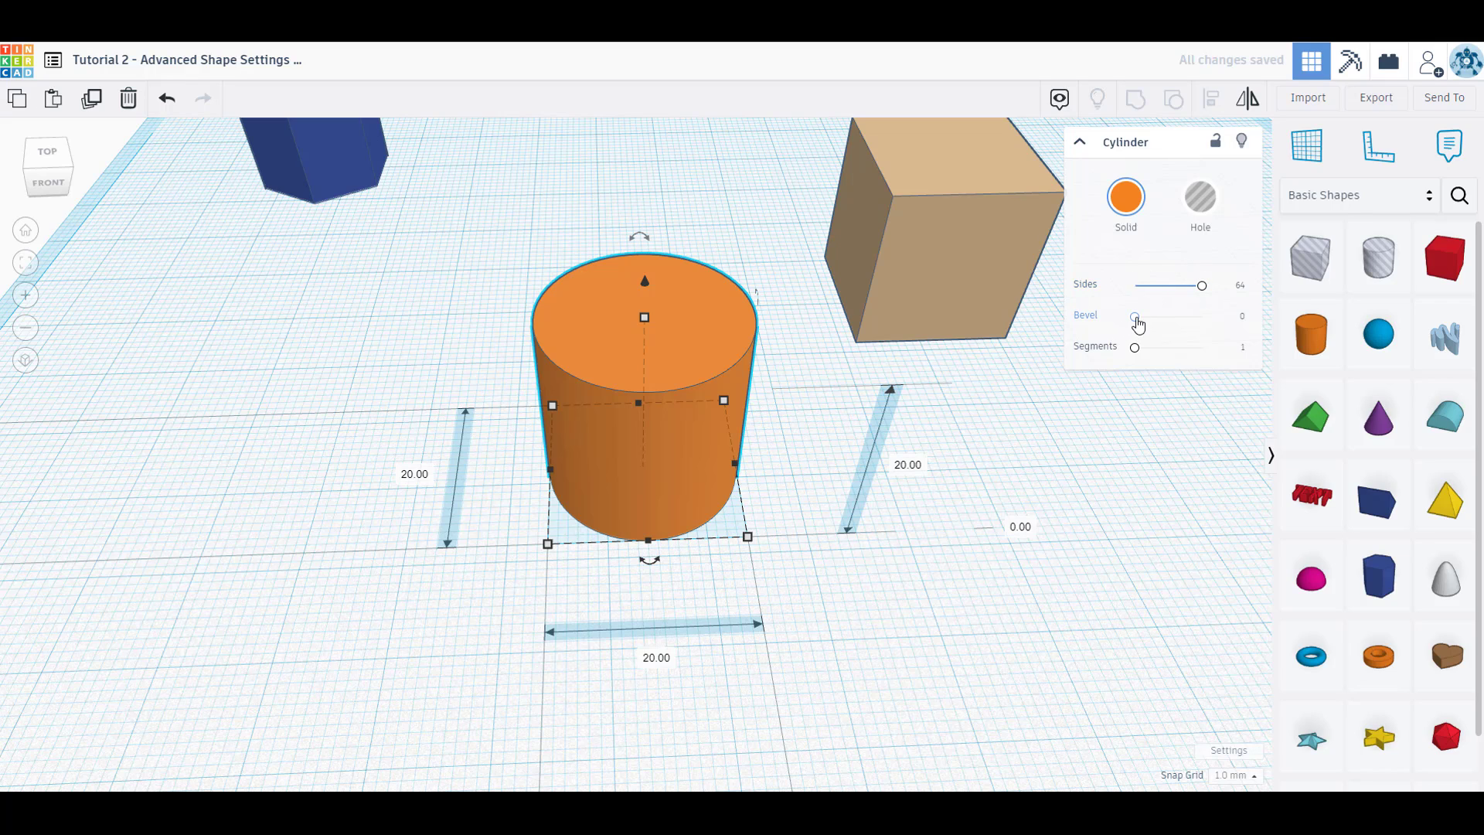
- Bevel the orange cylinder's edges by 1.193, then increase the bevel to its maximum of 2.5
left_click_drag(1138, 320, 1171, 325)
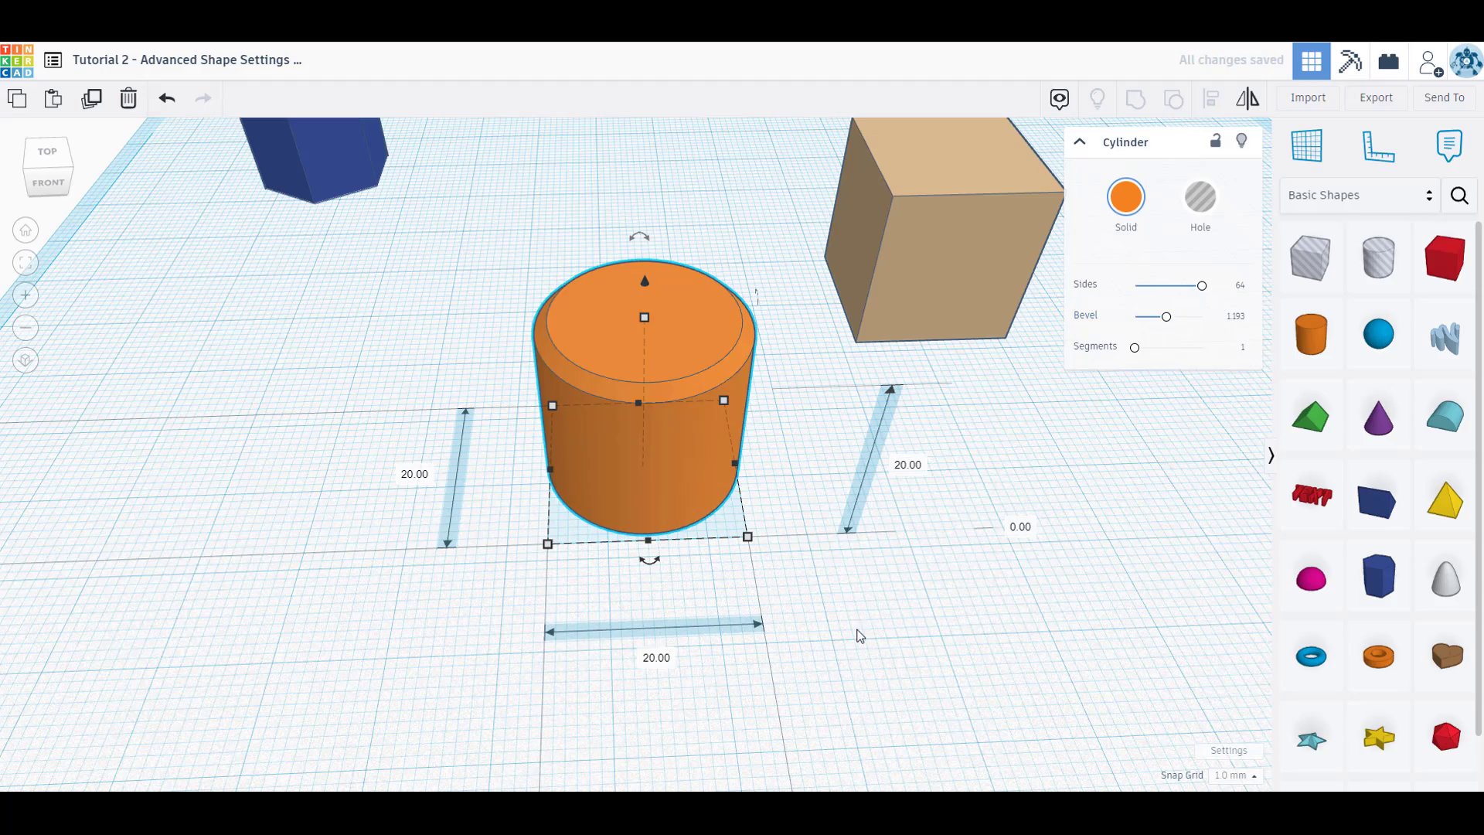
left_click_drag(857, 630, 866, 569)
right_click_drag(856, 561, 818, 539)
left_click(794, 547)
left_click(720, 429)
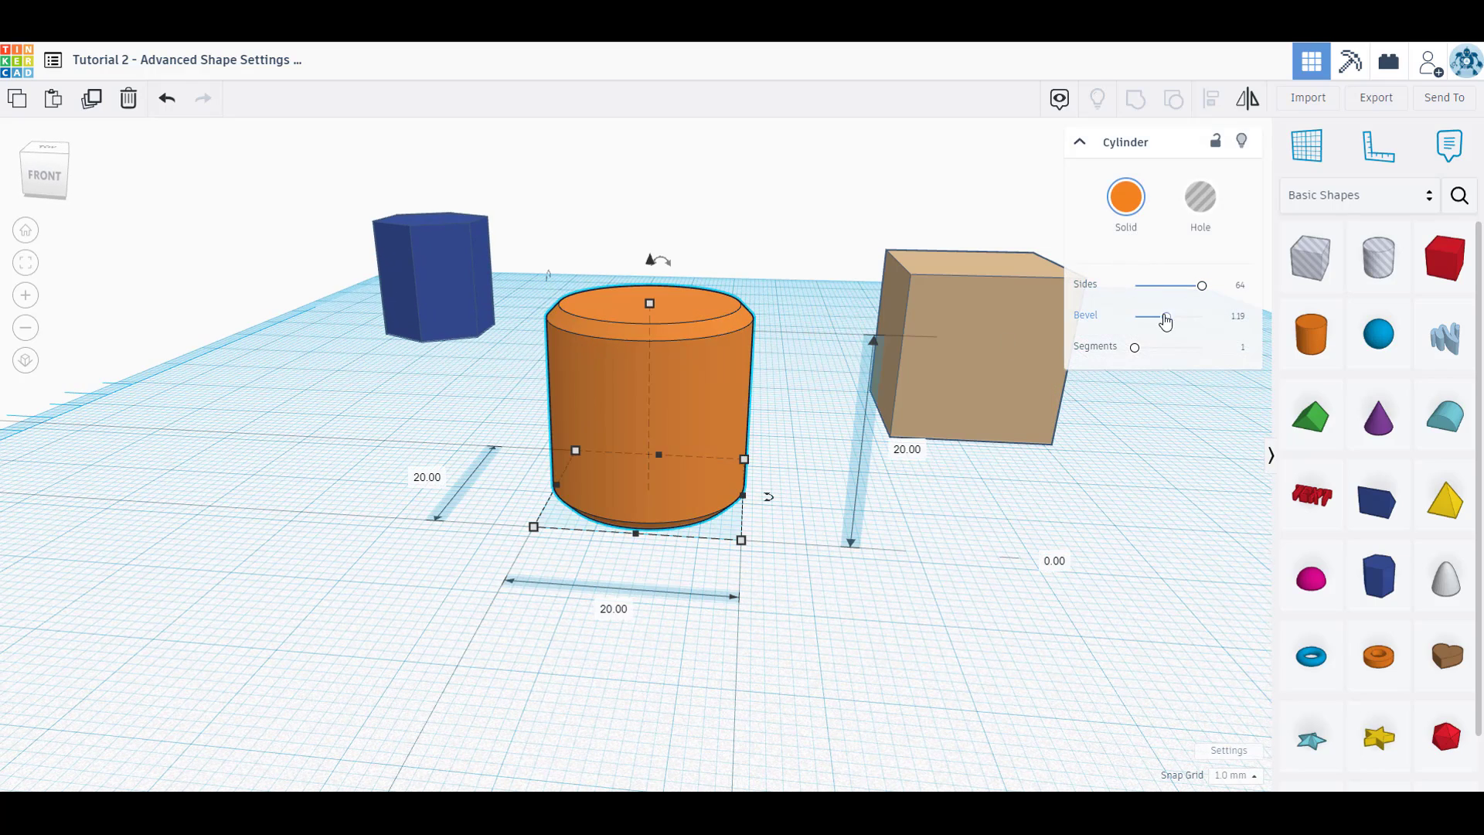
left_click_drag(1166, 321, 1207, 327)
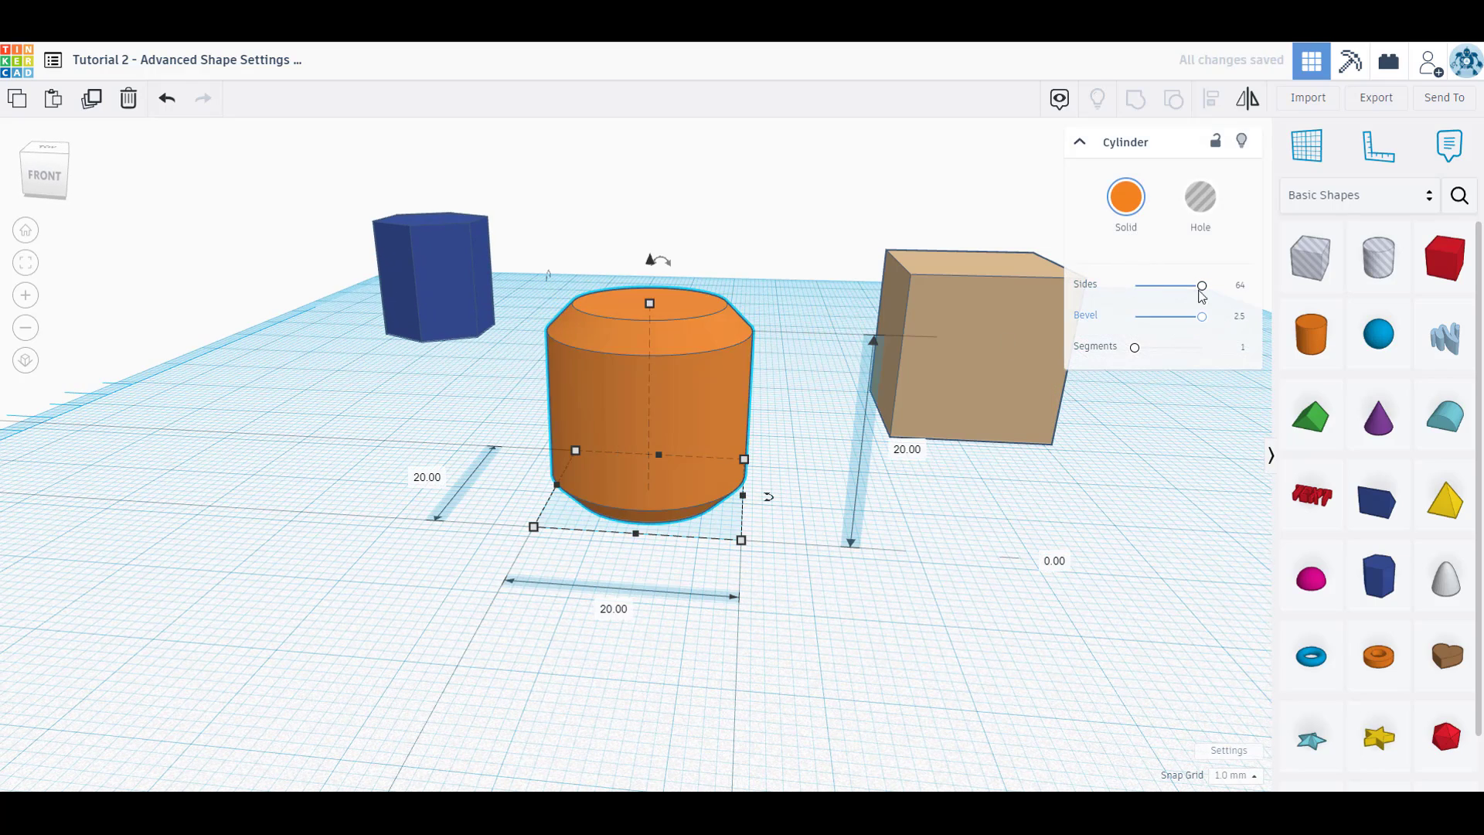
- Narrow the cylinder's base to 5 by 10 mm, reset its bevel to 0 and widen the base to 15 by 20 mm
left_click_drag(742, 540, 608, 495)
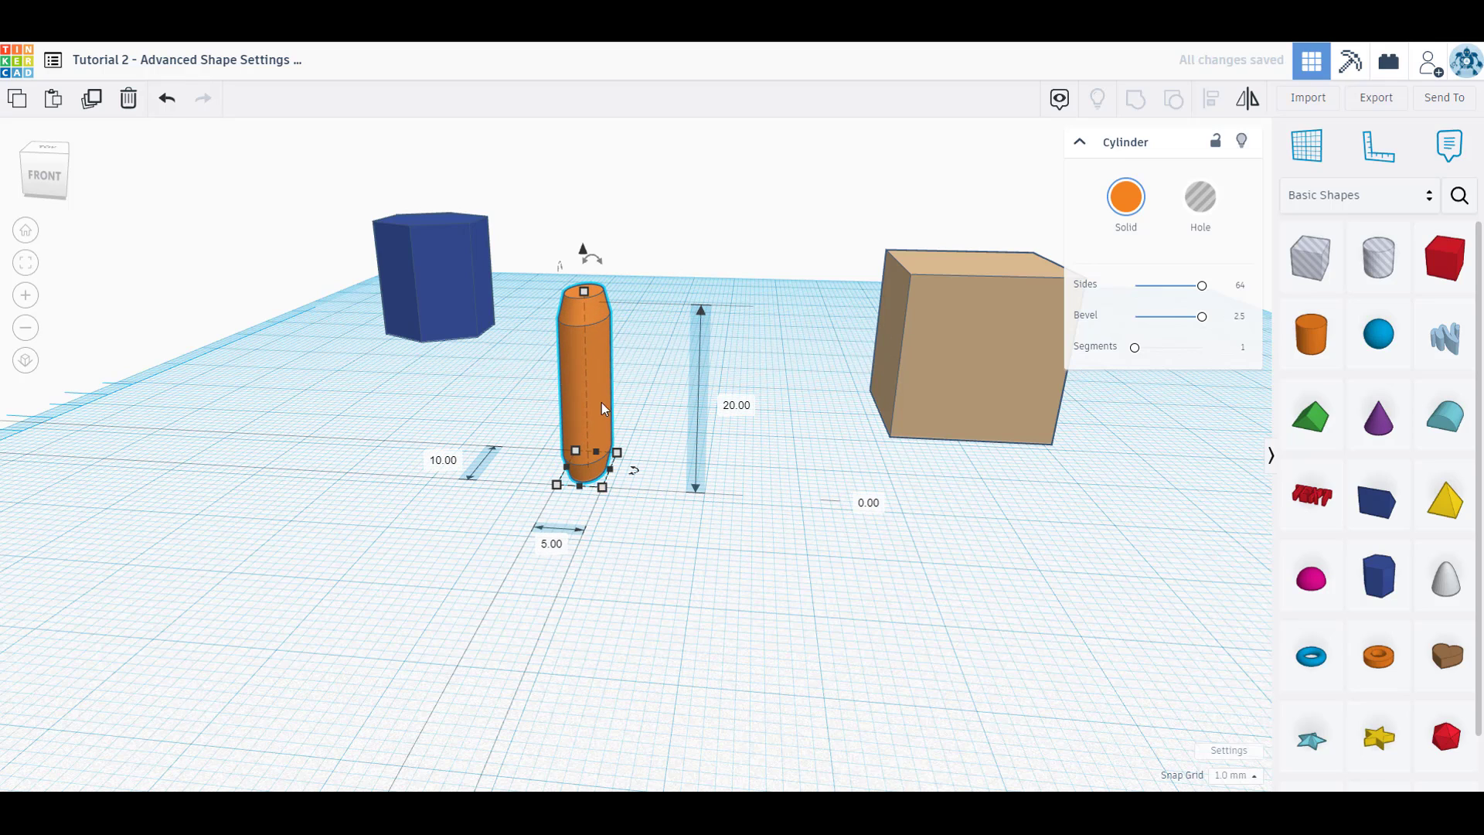
left_click_drag(600, 375, 730, 463)
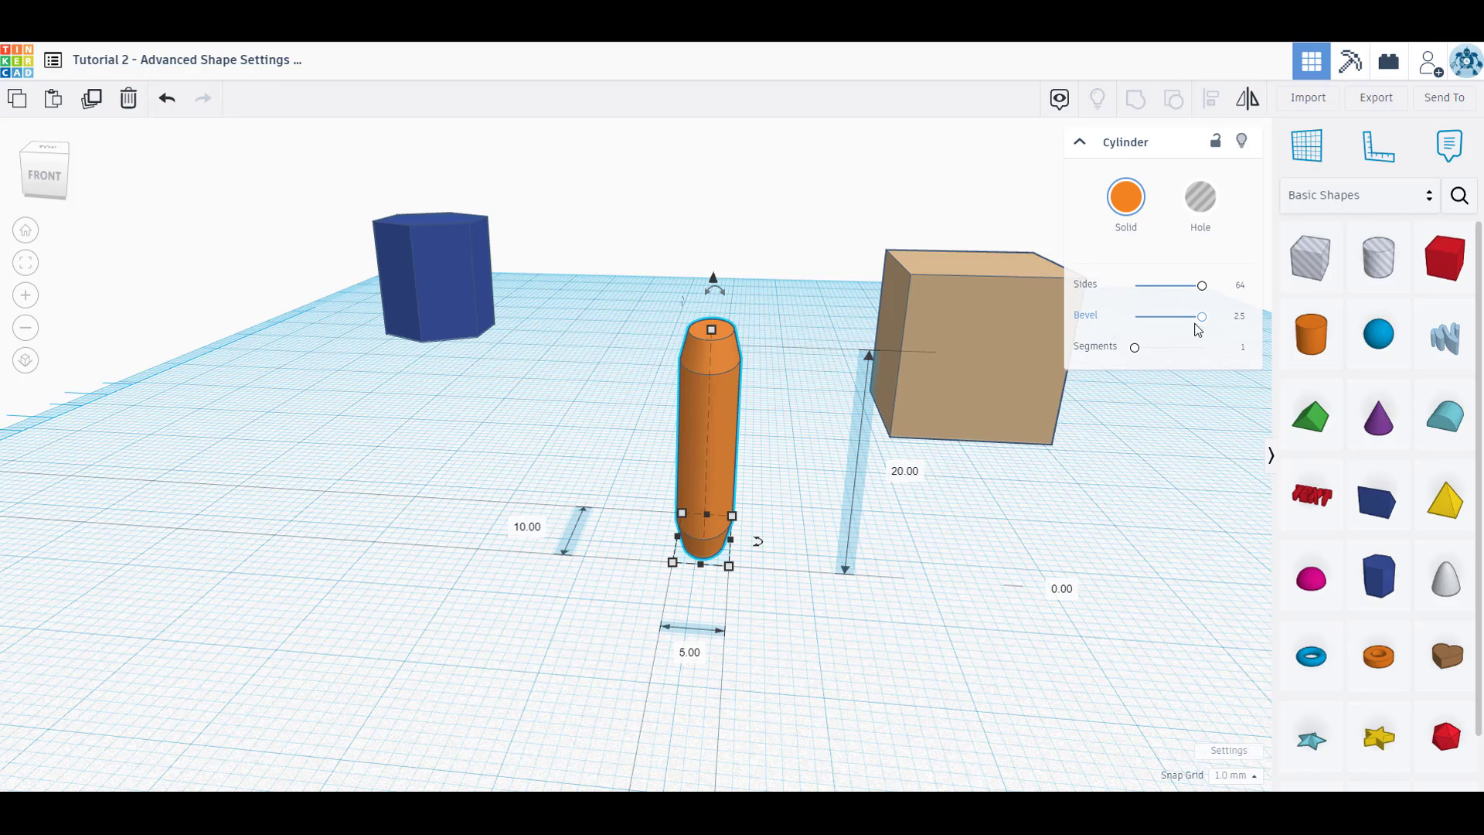
left_click_drag(1202, 316, 1084, 326)
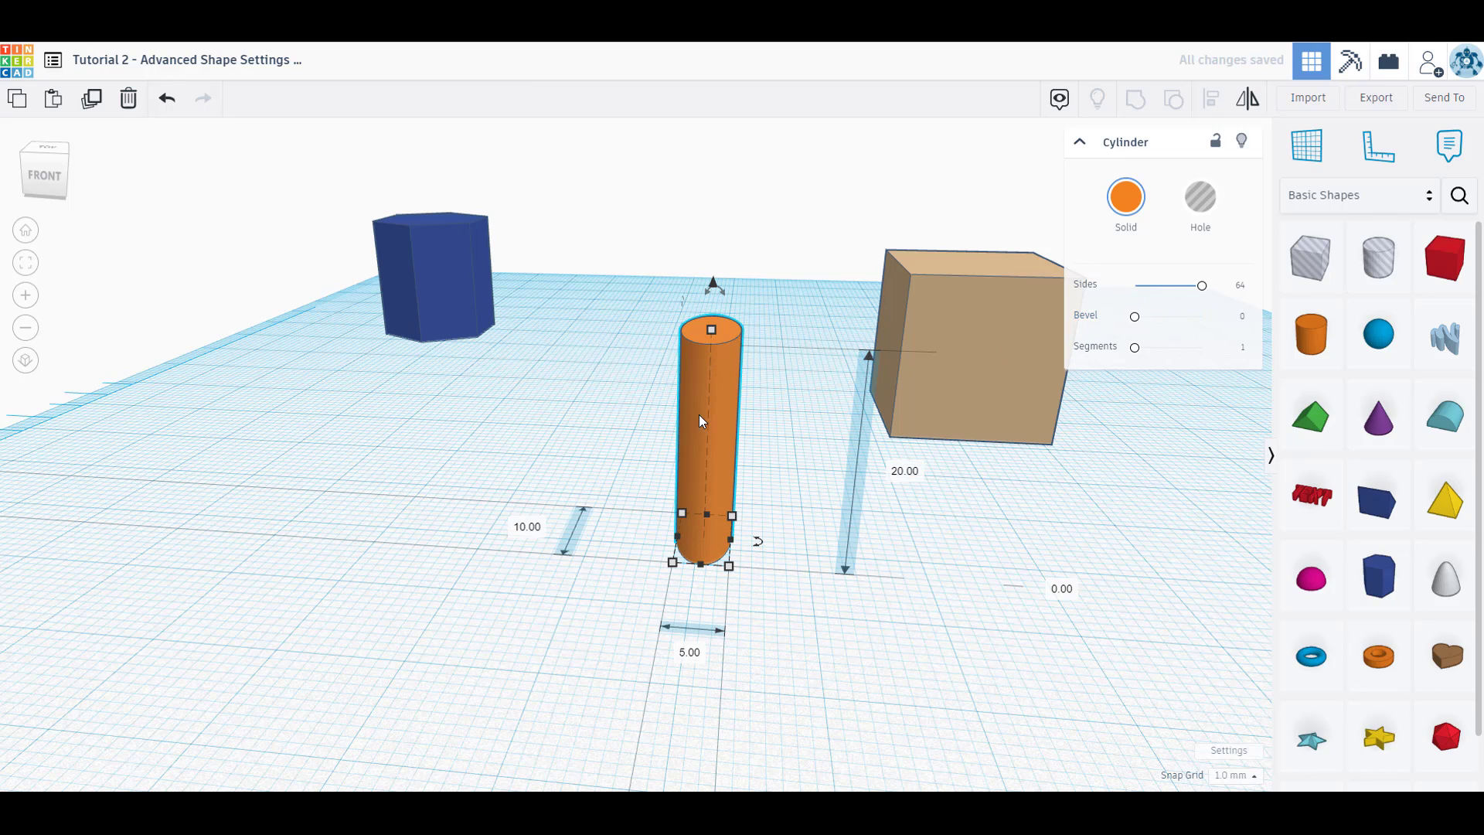
left_click_drag(731, 570, 814, 583)
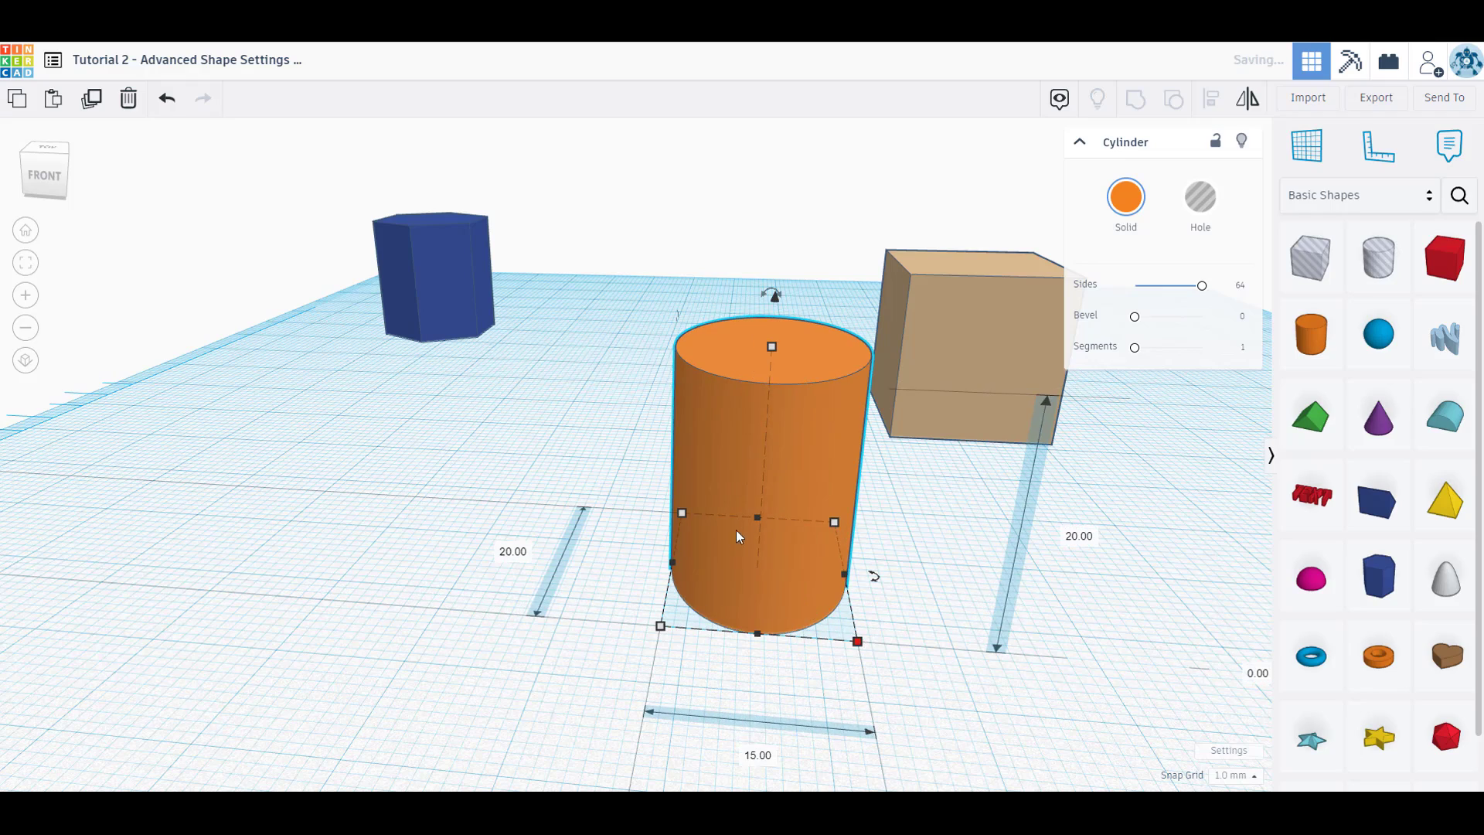
- Move the orange cylinder toward the back of the workplane and bring the blue polygon to the front
left_click_drag(736, 531, 739, 344)
left_click_drag(416, 274, 600, 478)
right_click_drag(817, 548, 834, 616)
left_click(1254, 289)
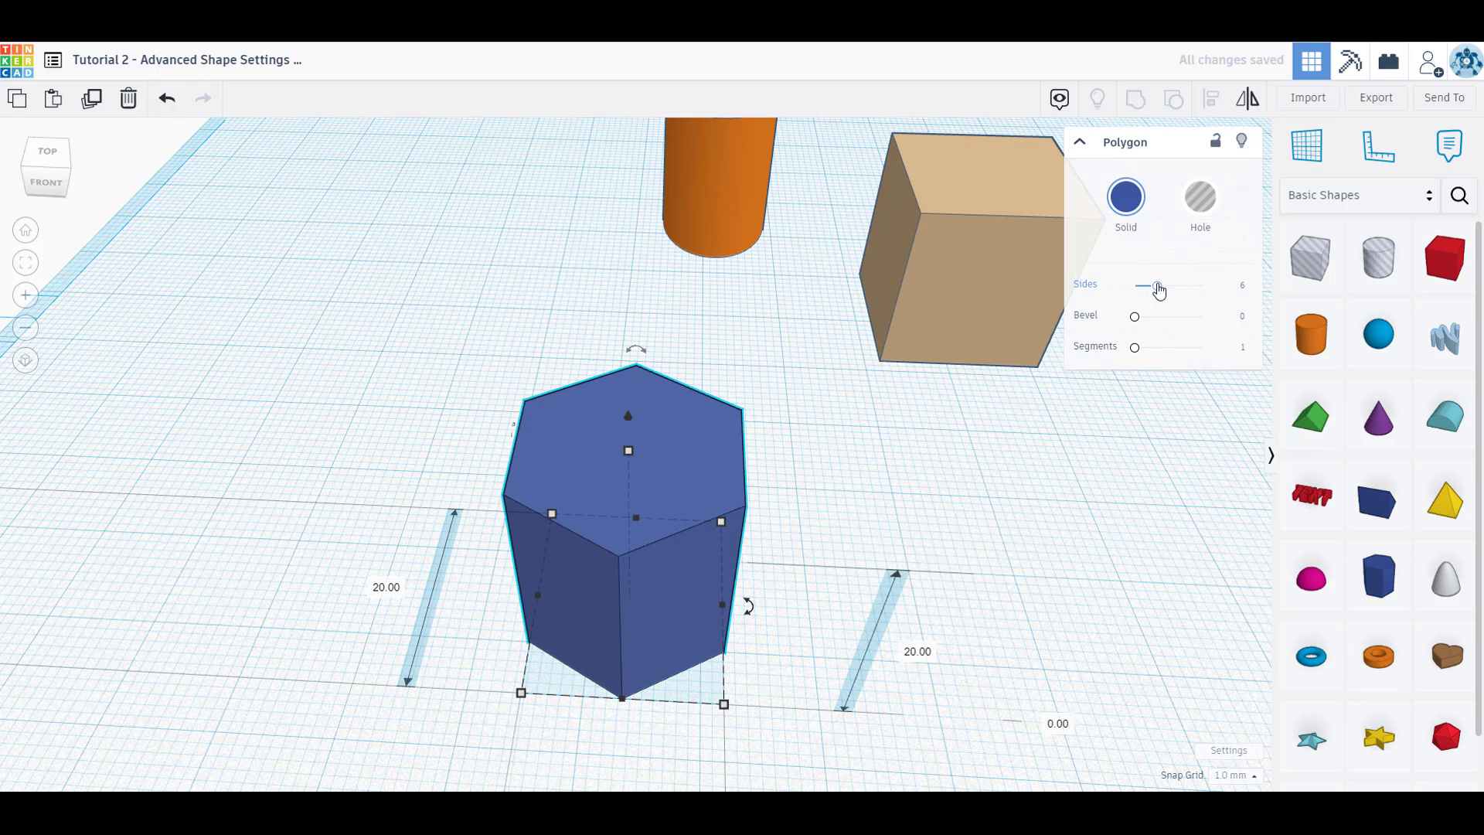
- Give the six-sided polygon a bevel of 2.5 with 1 segment
mouse_move(1158, 286)
left_mouse_down()
mouse_move(1212, 292)
mouse_move(1157, 288)
left_mouse_up()
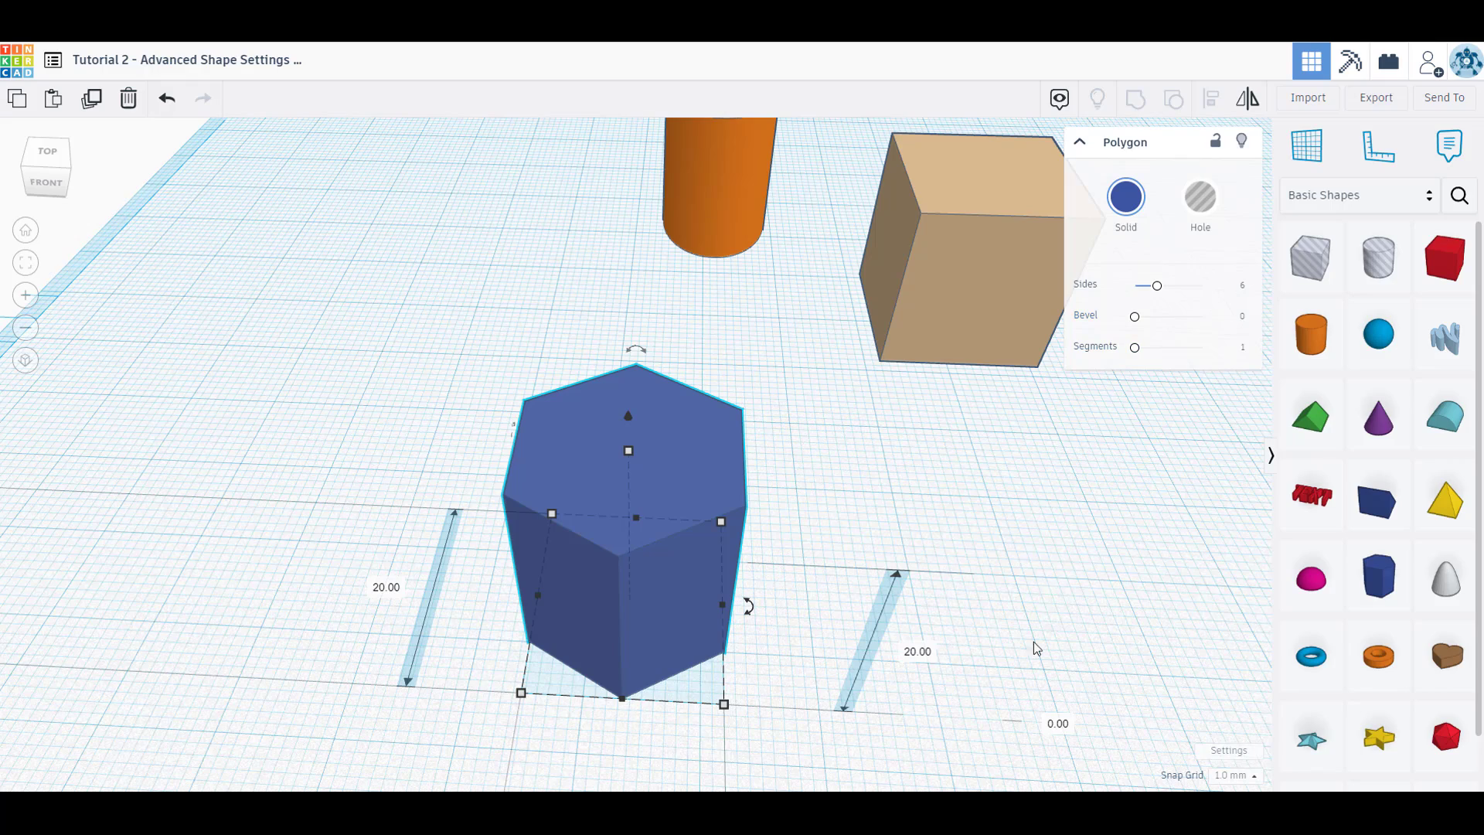
right_click_drag(1037, 646, 1036, 579)
left_click(1158, 286)
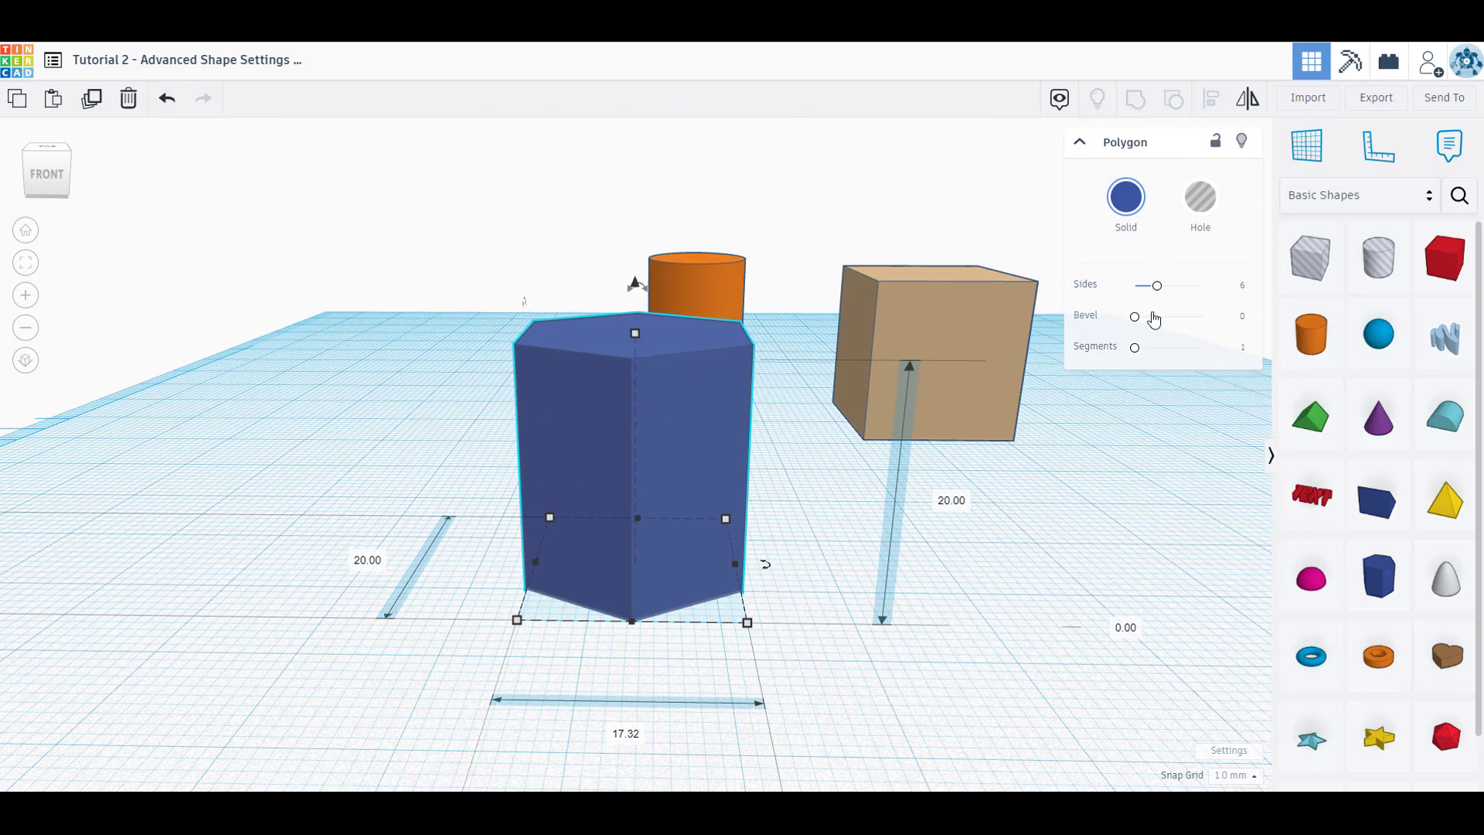
left_click(1137, 317)
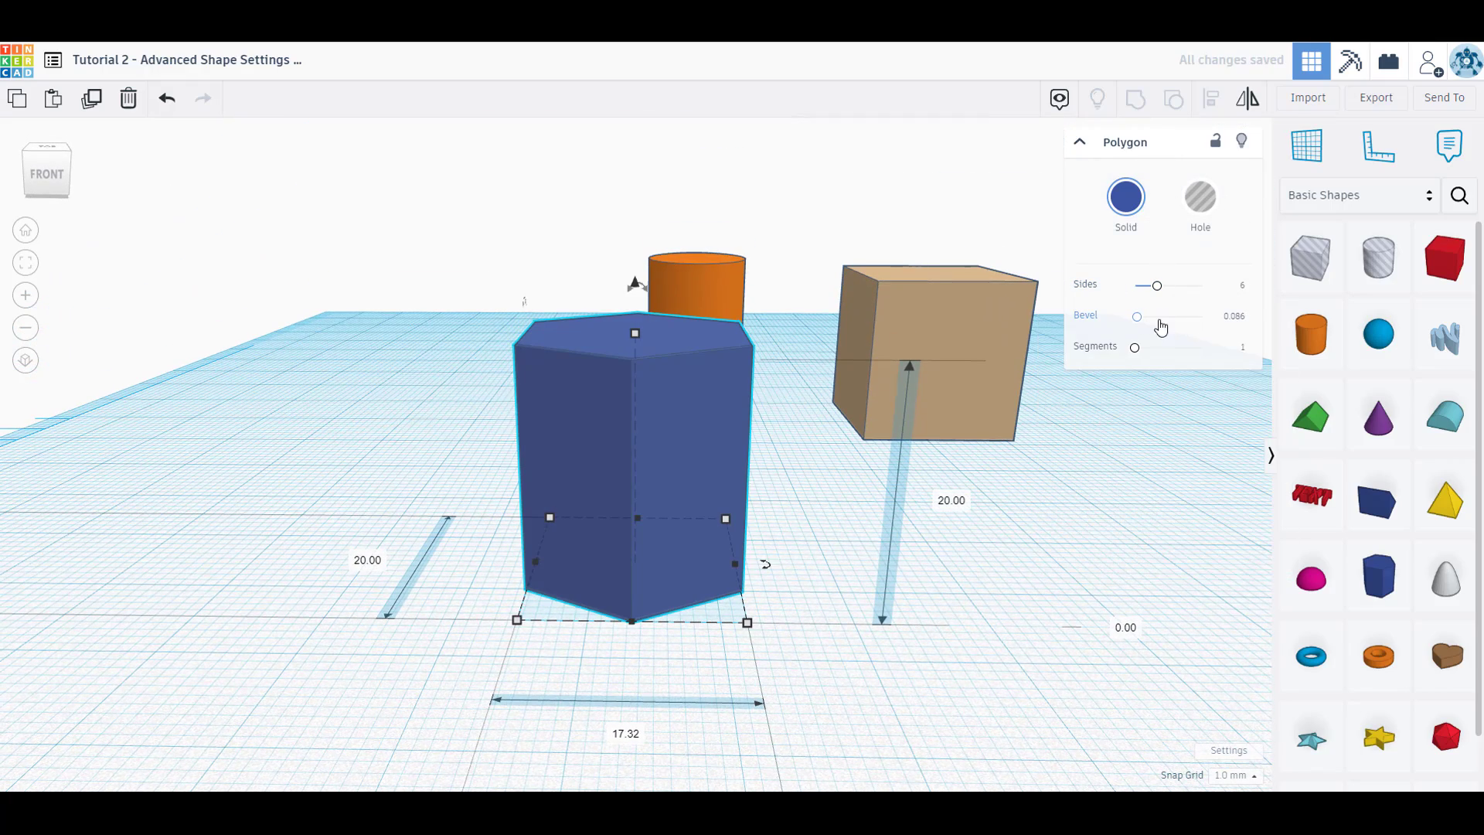
left_click_drag(1136, 317, 1210, 325)
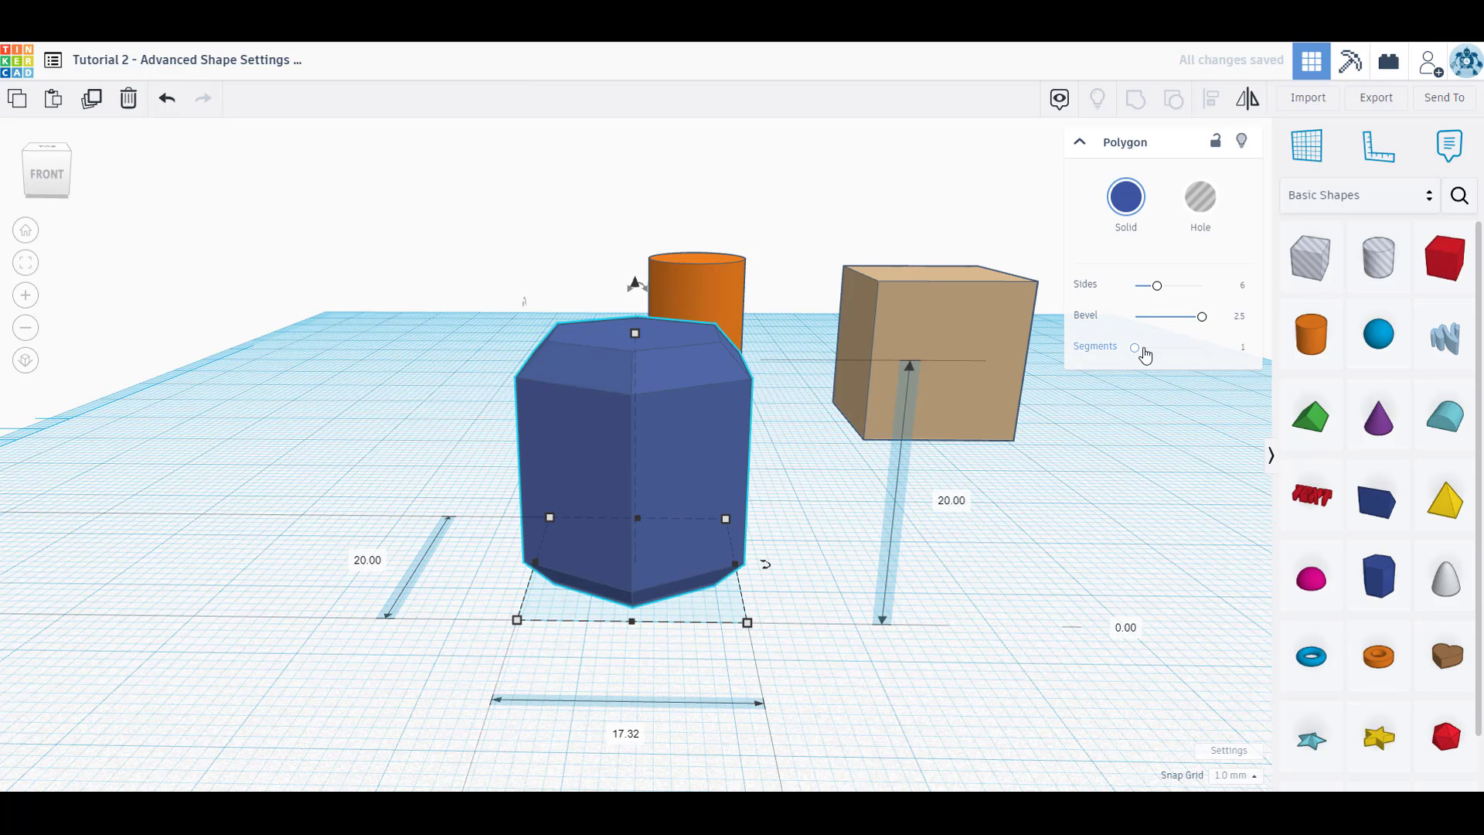
mouse_move(1134, 347)
left_mouse_down()
mouse_move(1222, 352)
mouse_move(1110, 353)
mouse_move(1198, 350)
mouse_move(1148, 357)
left_mouse_up()
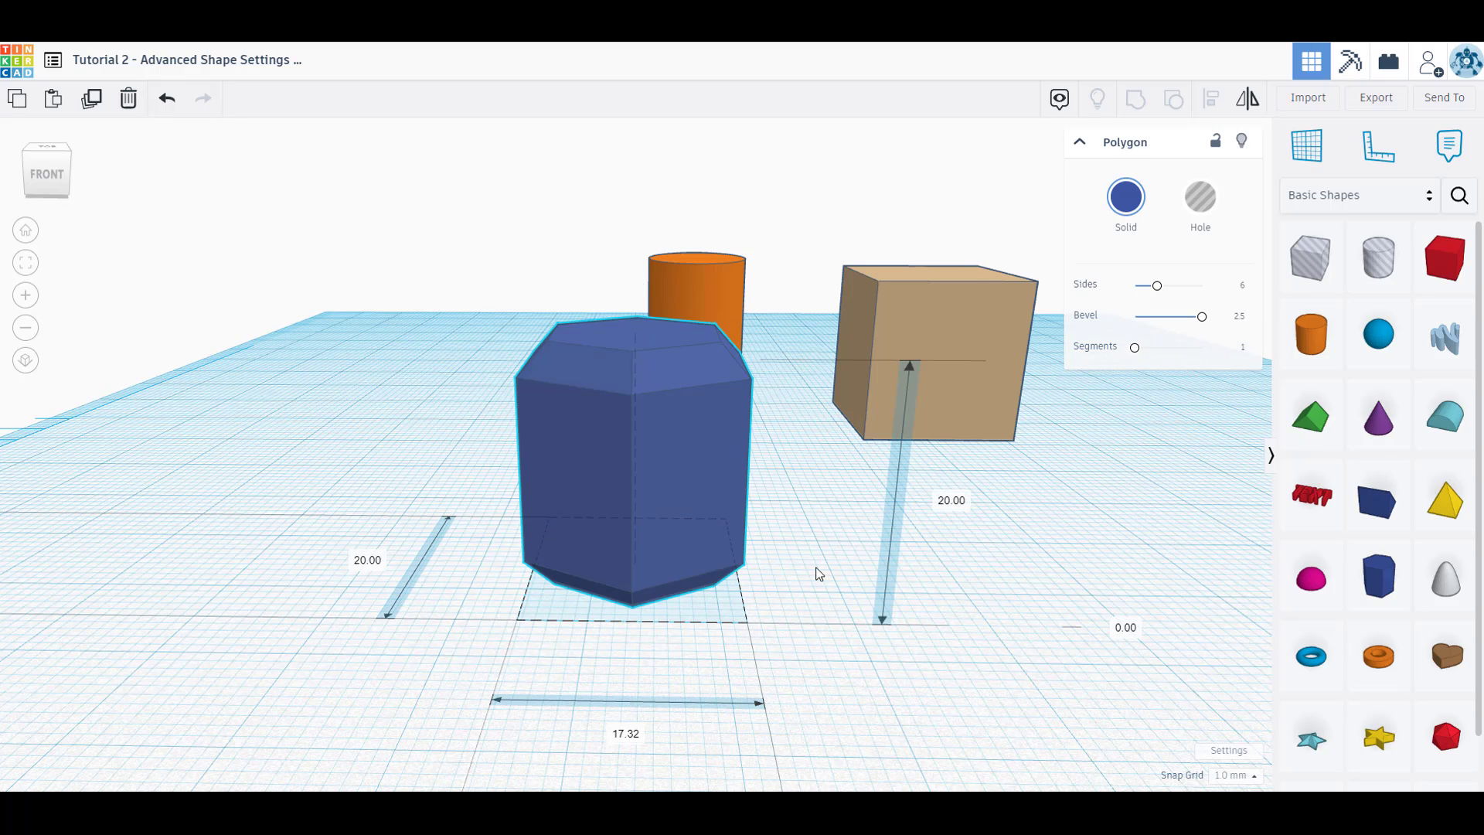
- Spread the shapes apart by moving the polygon back, the cylinder forward and the tan box to the side
right_click_drag(819, 573, 776, 570)
left_click(775, 566)
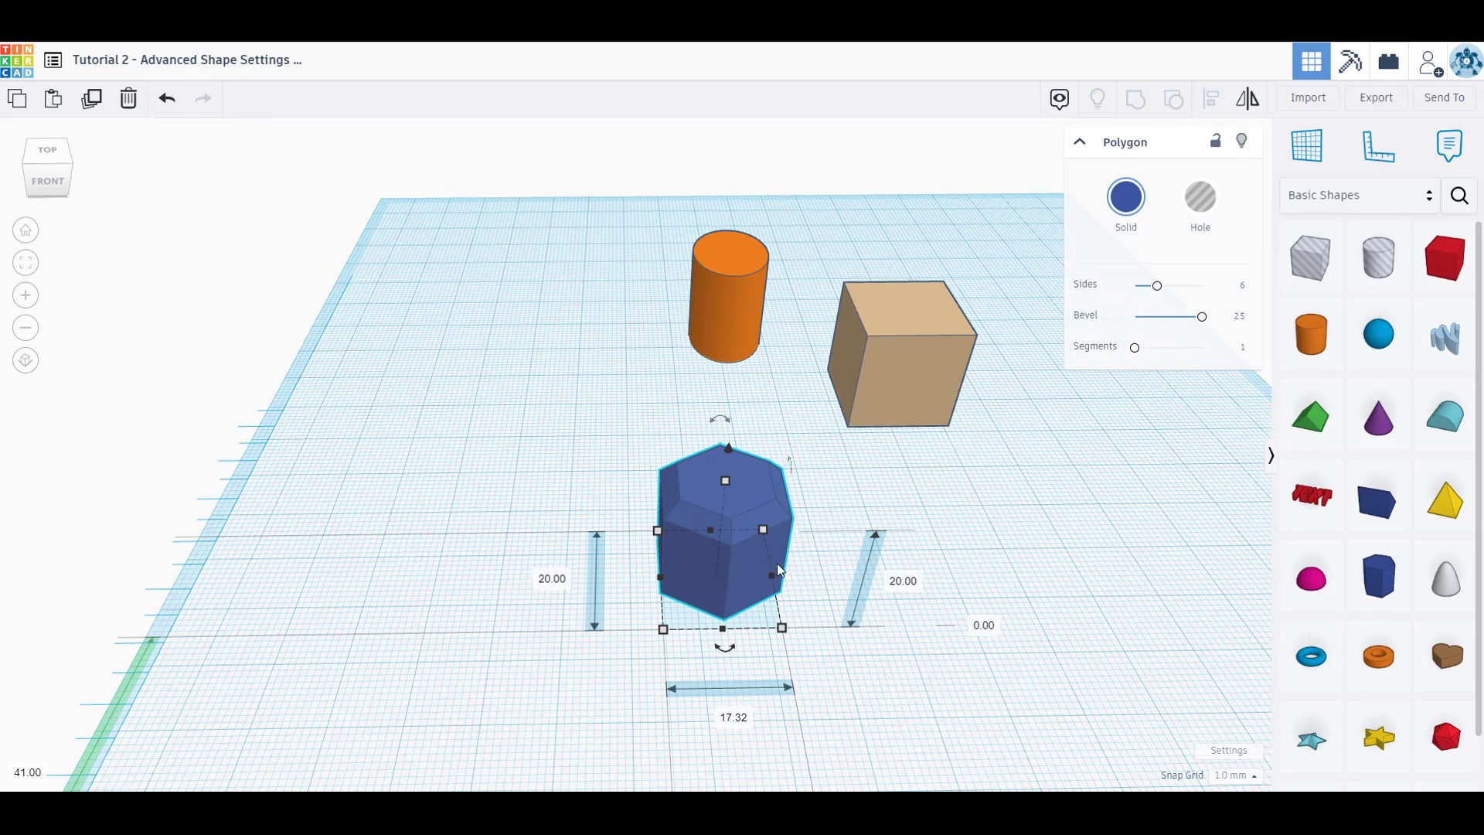
left_click_drag(740, 550, 588, 398)
left_click_drag(748, 308, 758, 461)
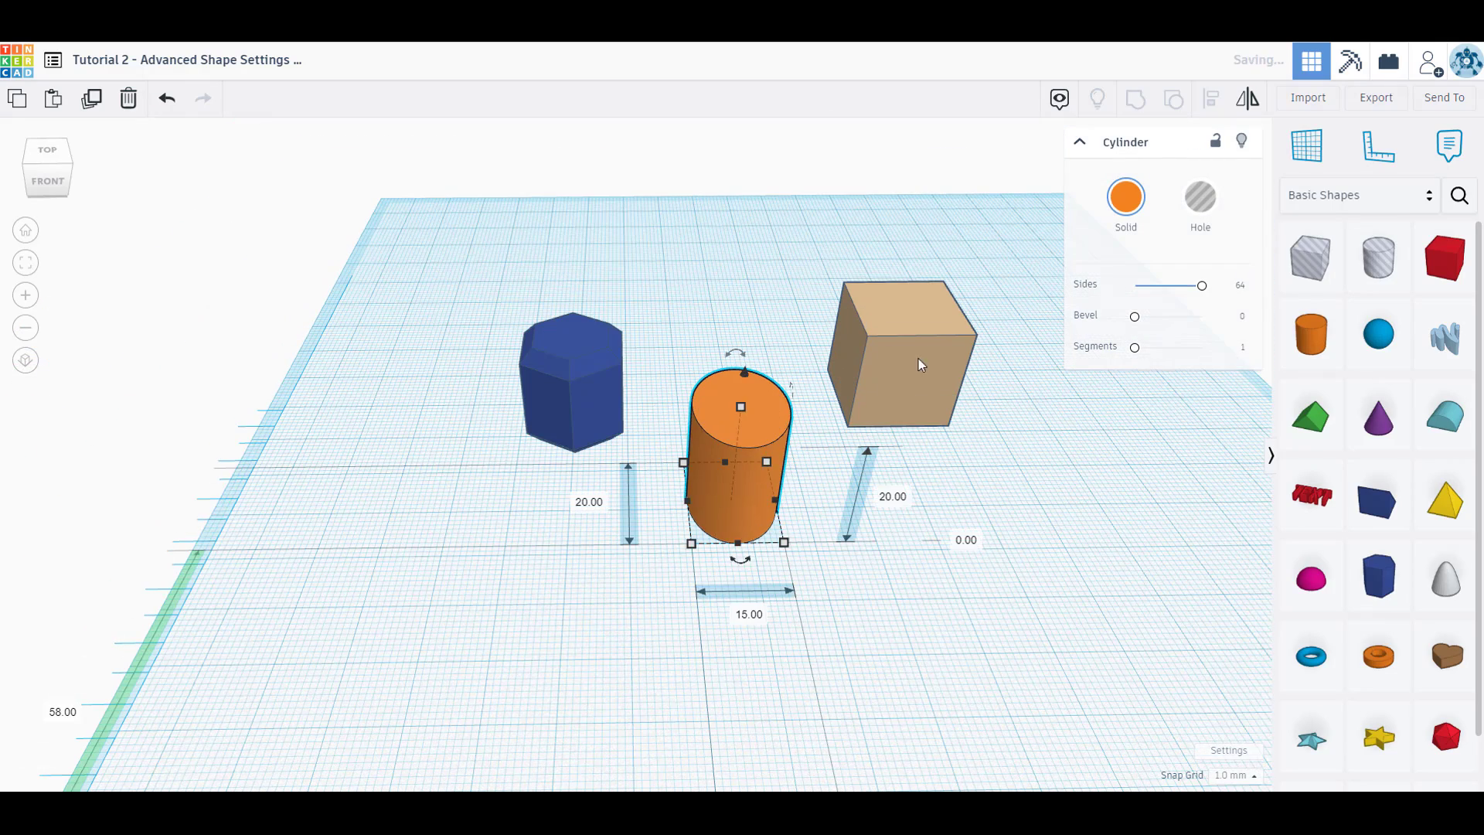
left_click_drag(918, 365, 991, 382)
left_click(972, 567)
left_click(952, 381)
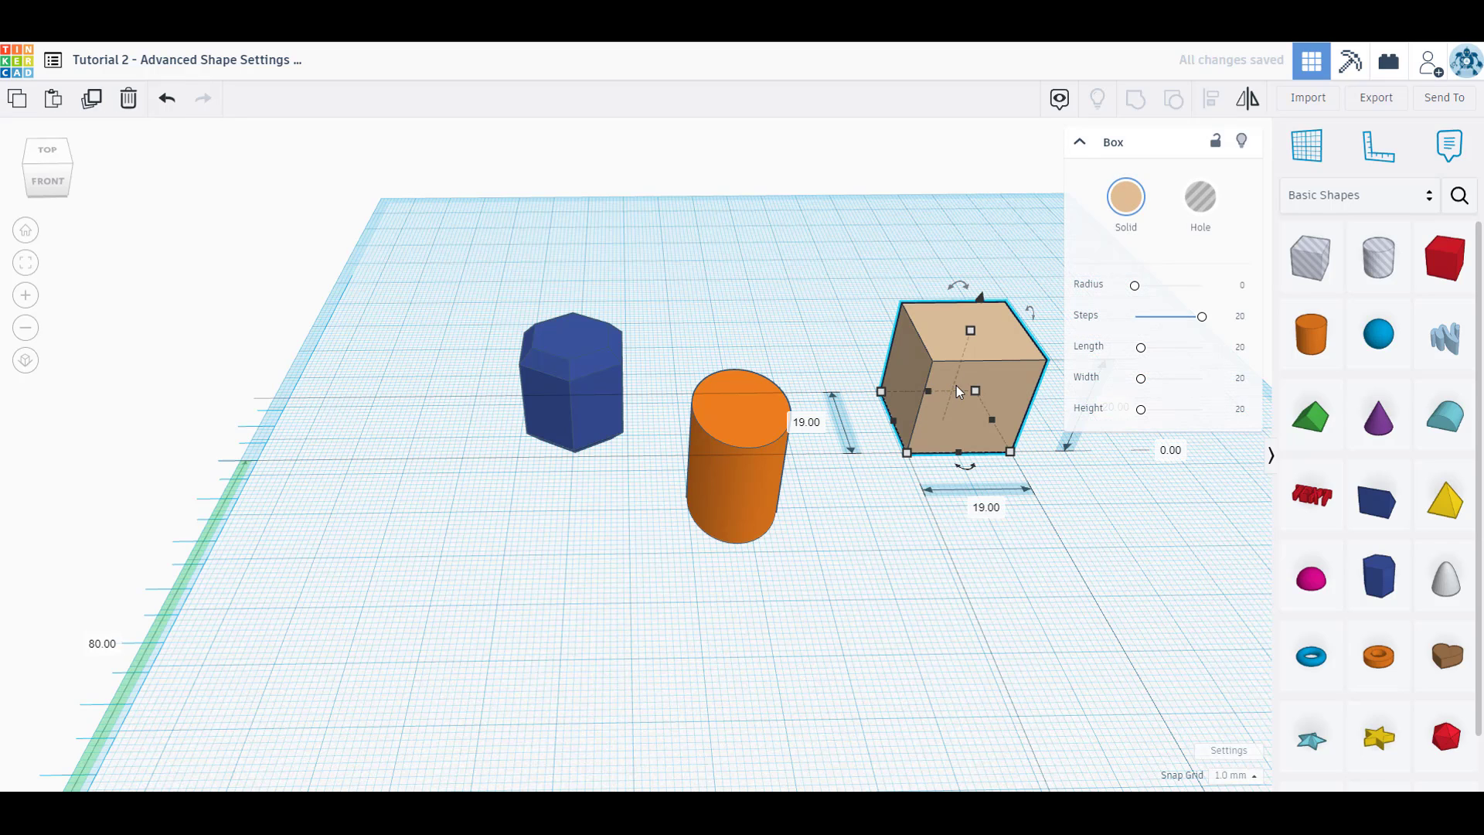
- Place the tan box at the front centre with the polygon and cylinder pushed toward the back of the workplane
left_click_drag(957, 385, 517, 511)
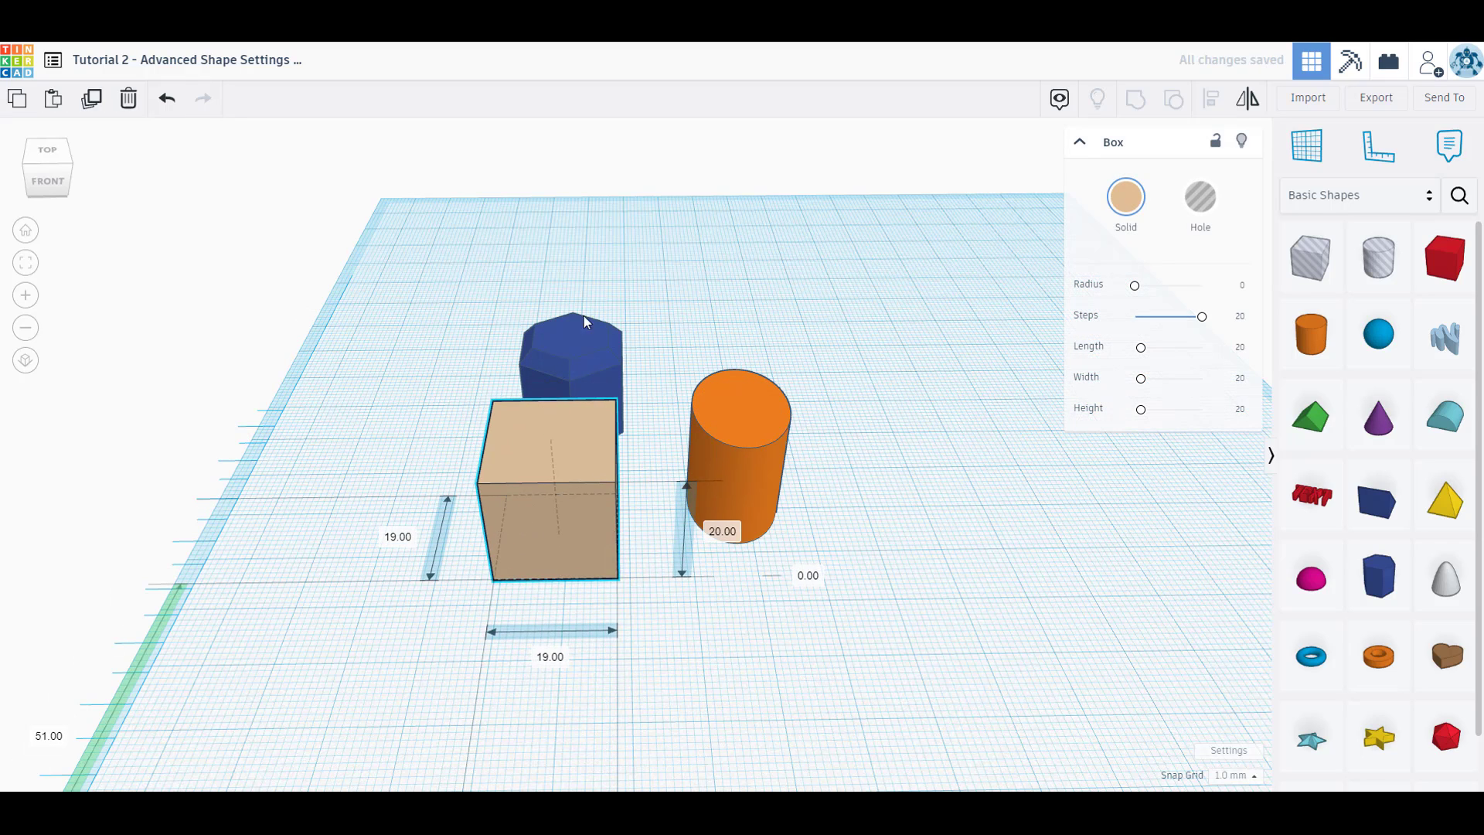
left_click_drag(583, 315, 567, 191)
left_click_drag(739, 452, 726, 298)
left_click_drag(544, 485, 639, 401)
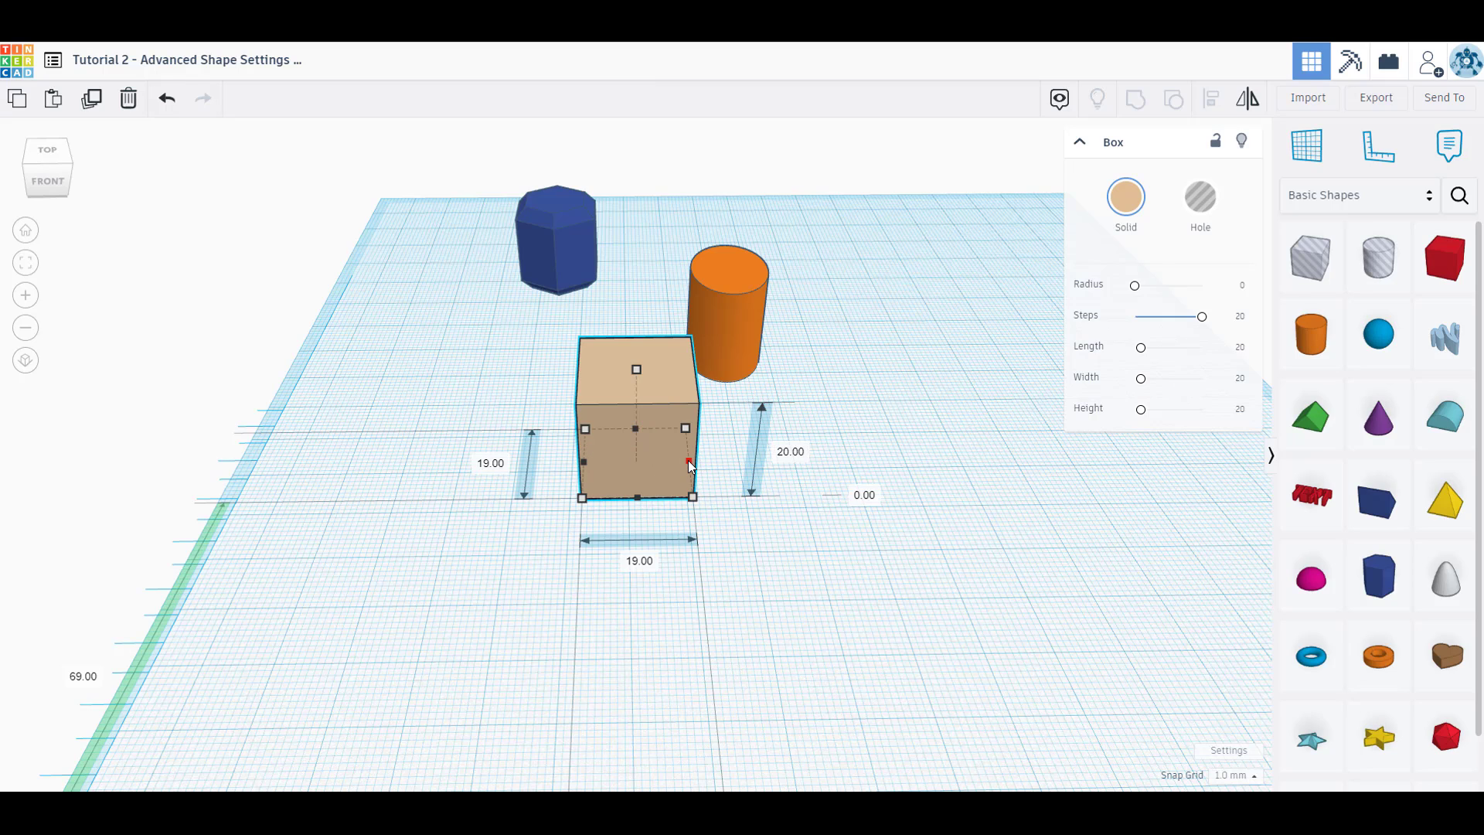
- Resize the box's base to 23 by 22 mm and lower its height to 17 mm
left_click_drag(689, 462, 729, 518)
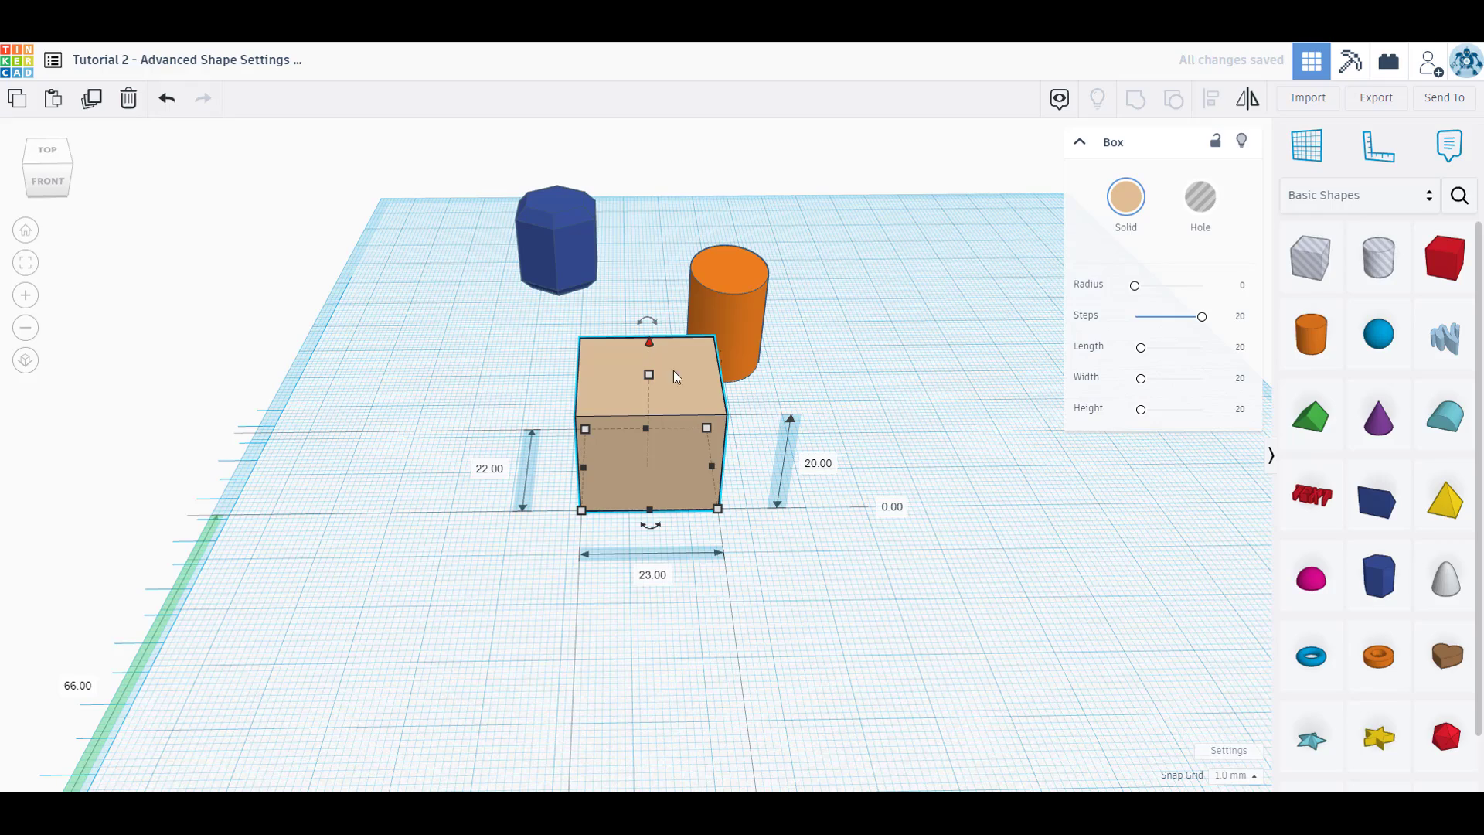
right_click_drag(674, 369, 755, 463)
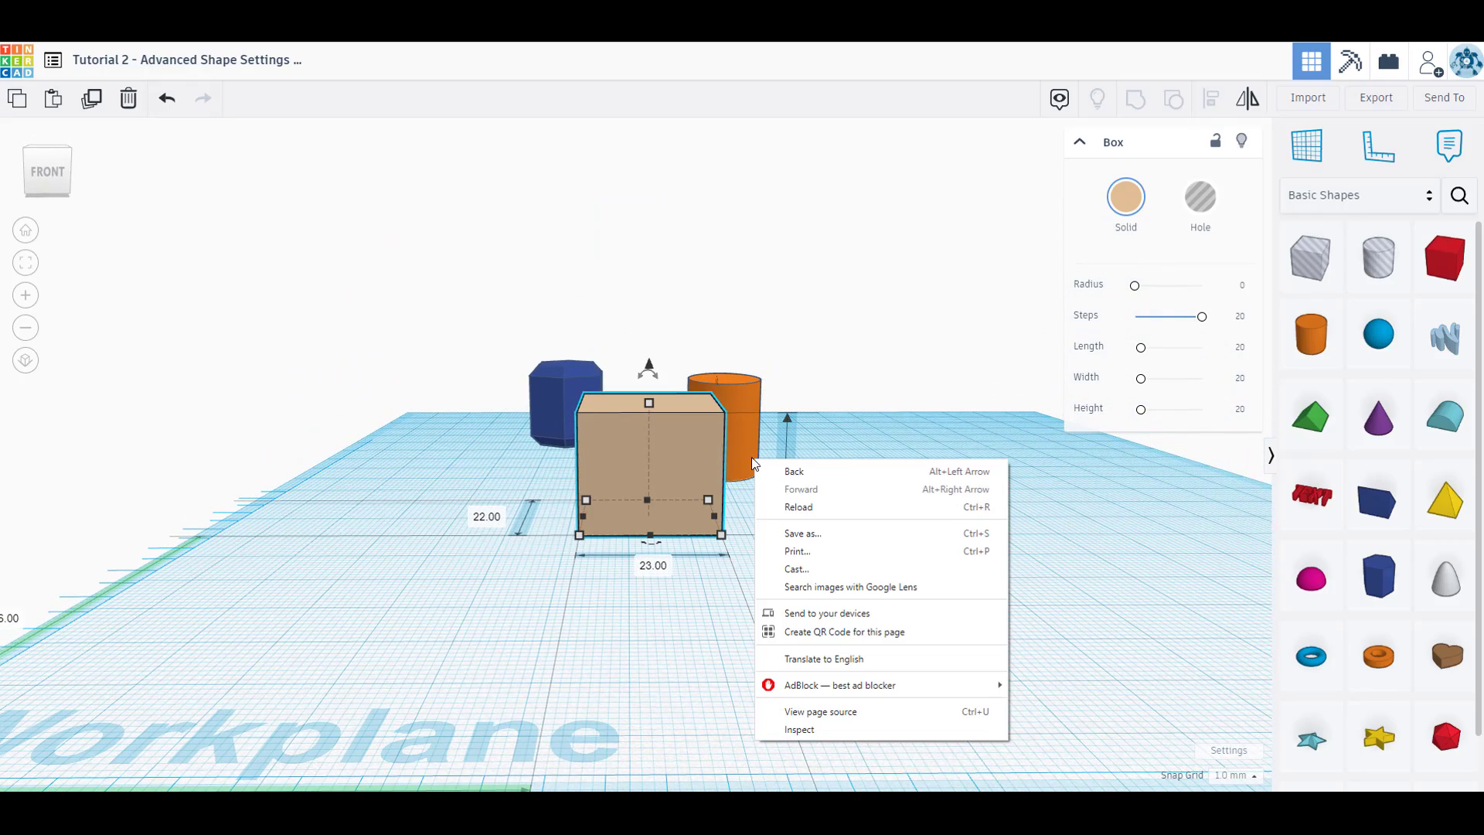
left_click(643, 419)
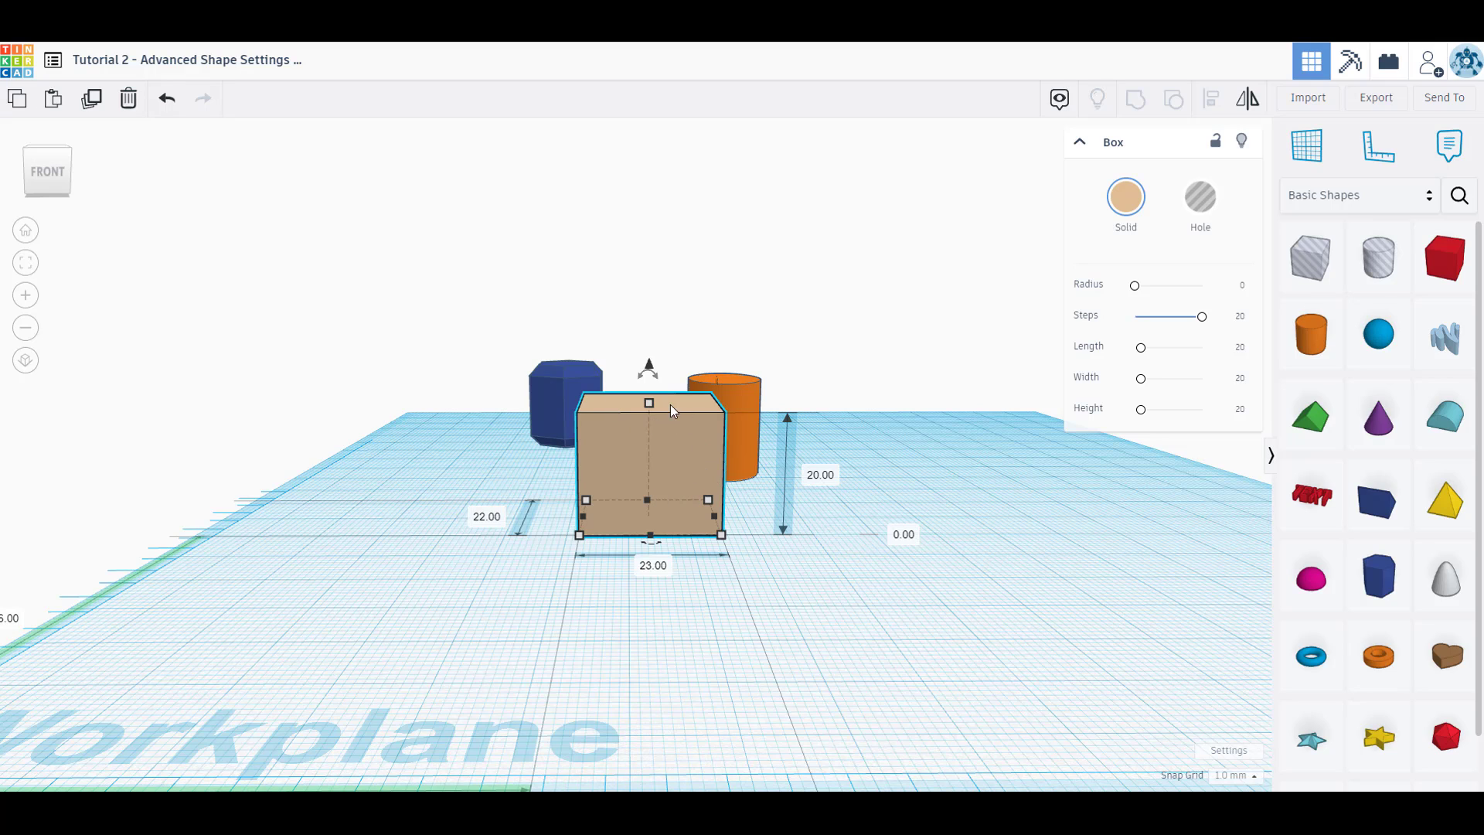
mouse_move(649, 402)
left_mouse_down()
mouse_move(652, 290)
mouse_move(657, 418)
left_mouse_up()
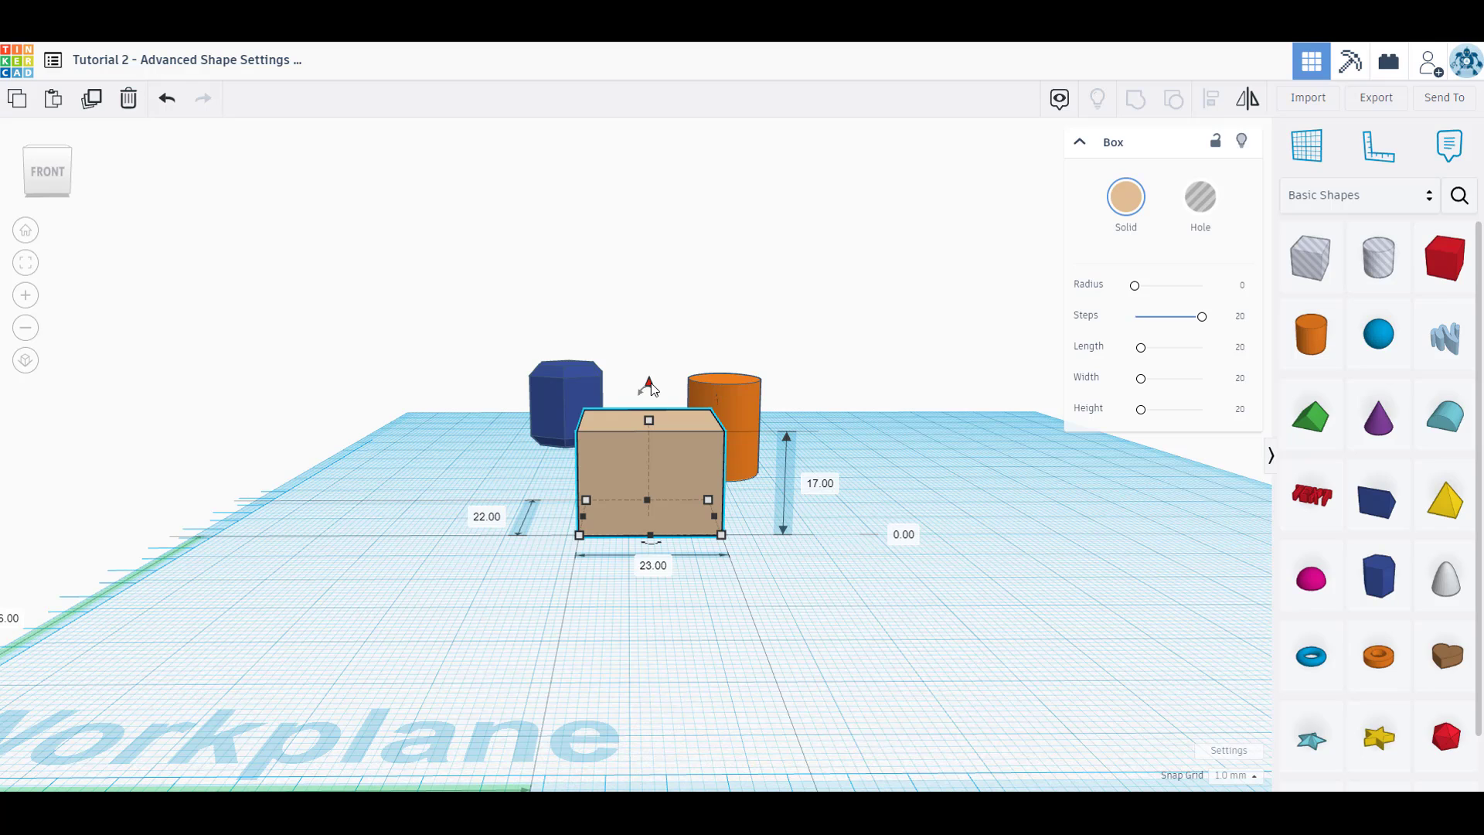
- Lift the box 23 mm above the workplane and set its elevation back to 0
left_click_drag(651, 387, 661, 243)
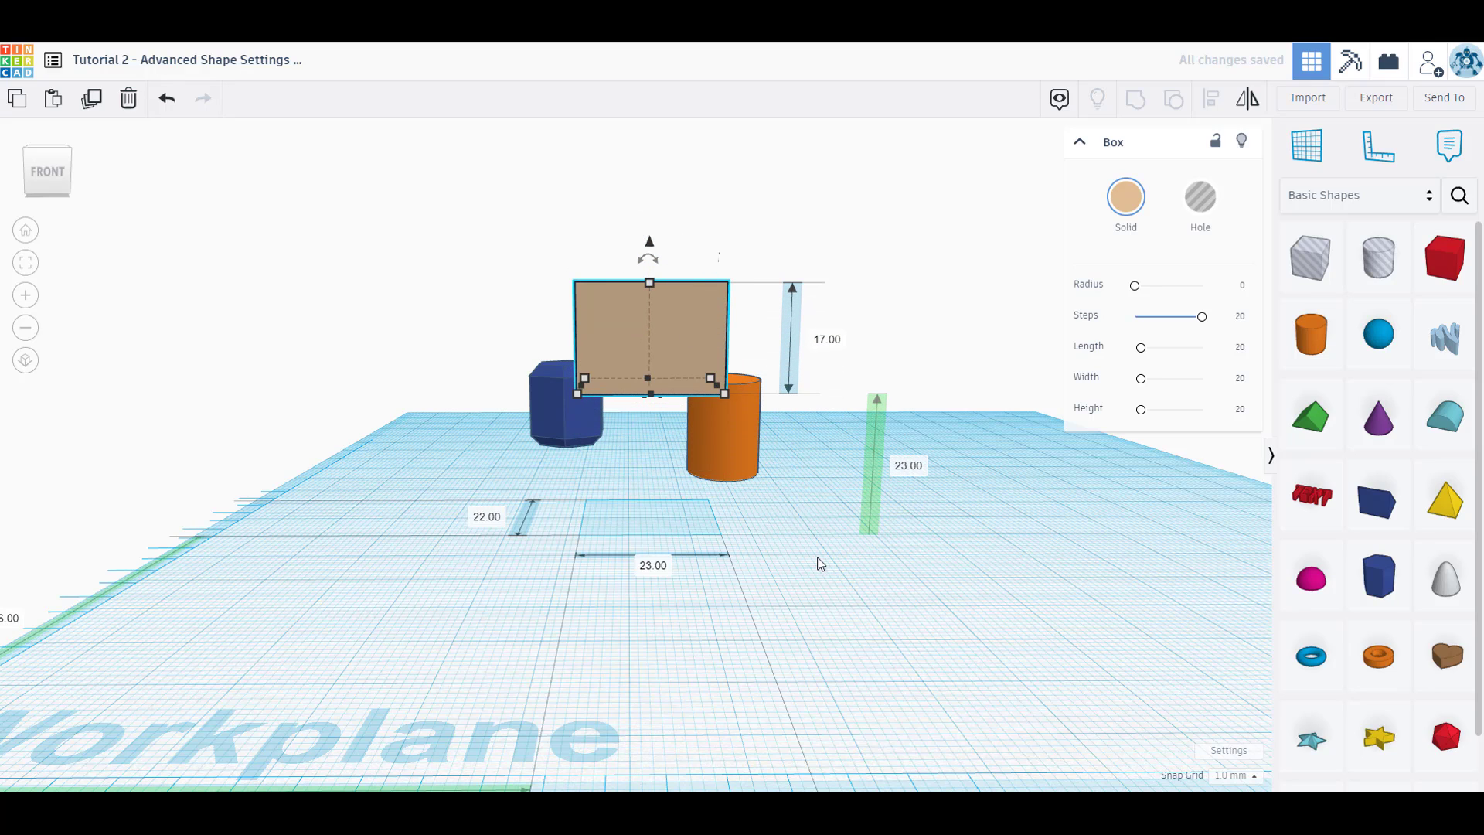
right_click_drag(788, 551, 793, 606)
left_click(687, 617)
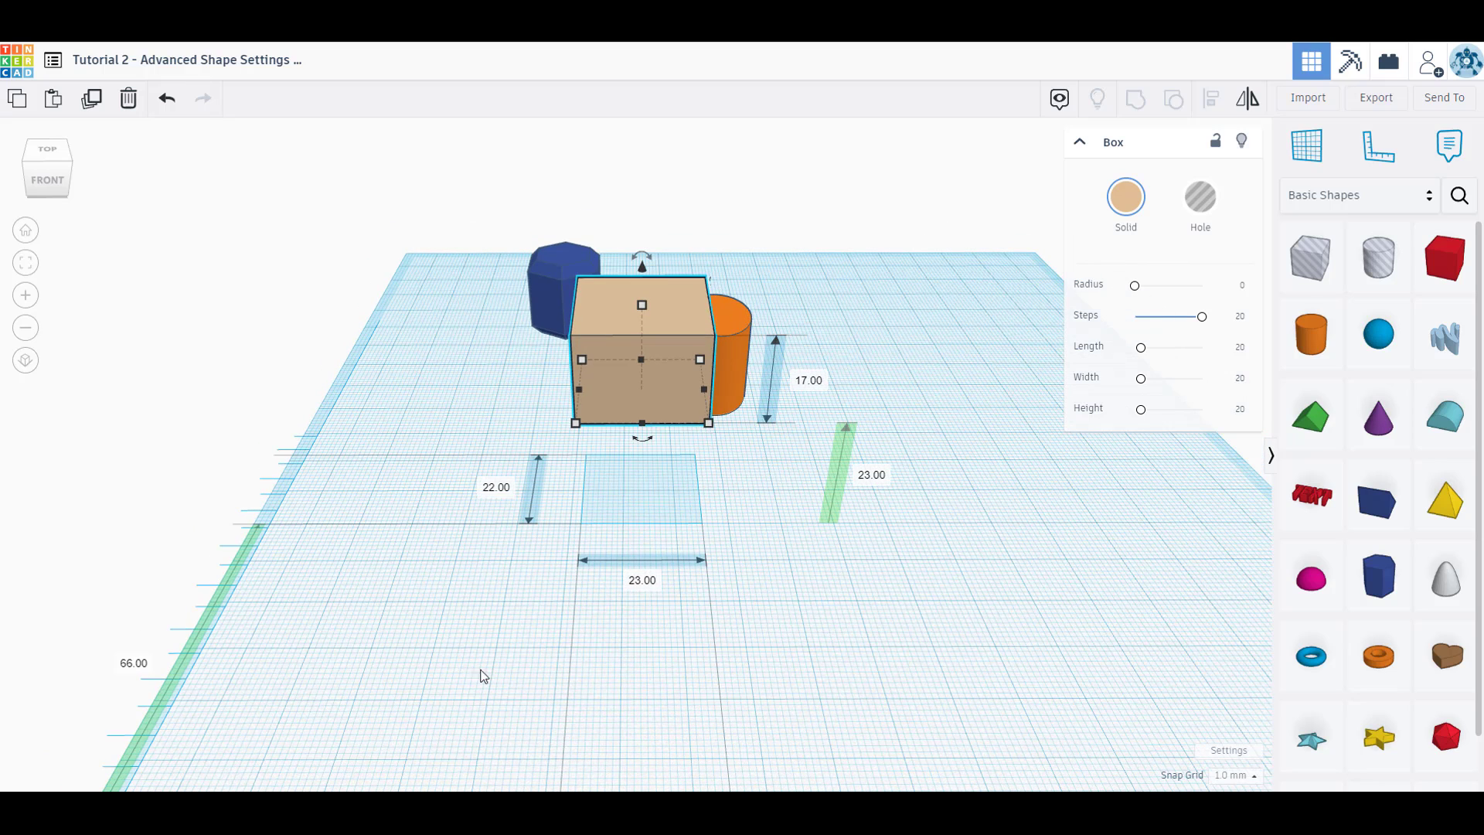
scroll(576, 610, "down", 1)
left_click(881, 479)
type("0")
key("Return")
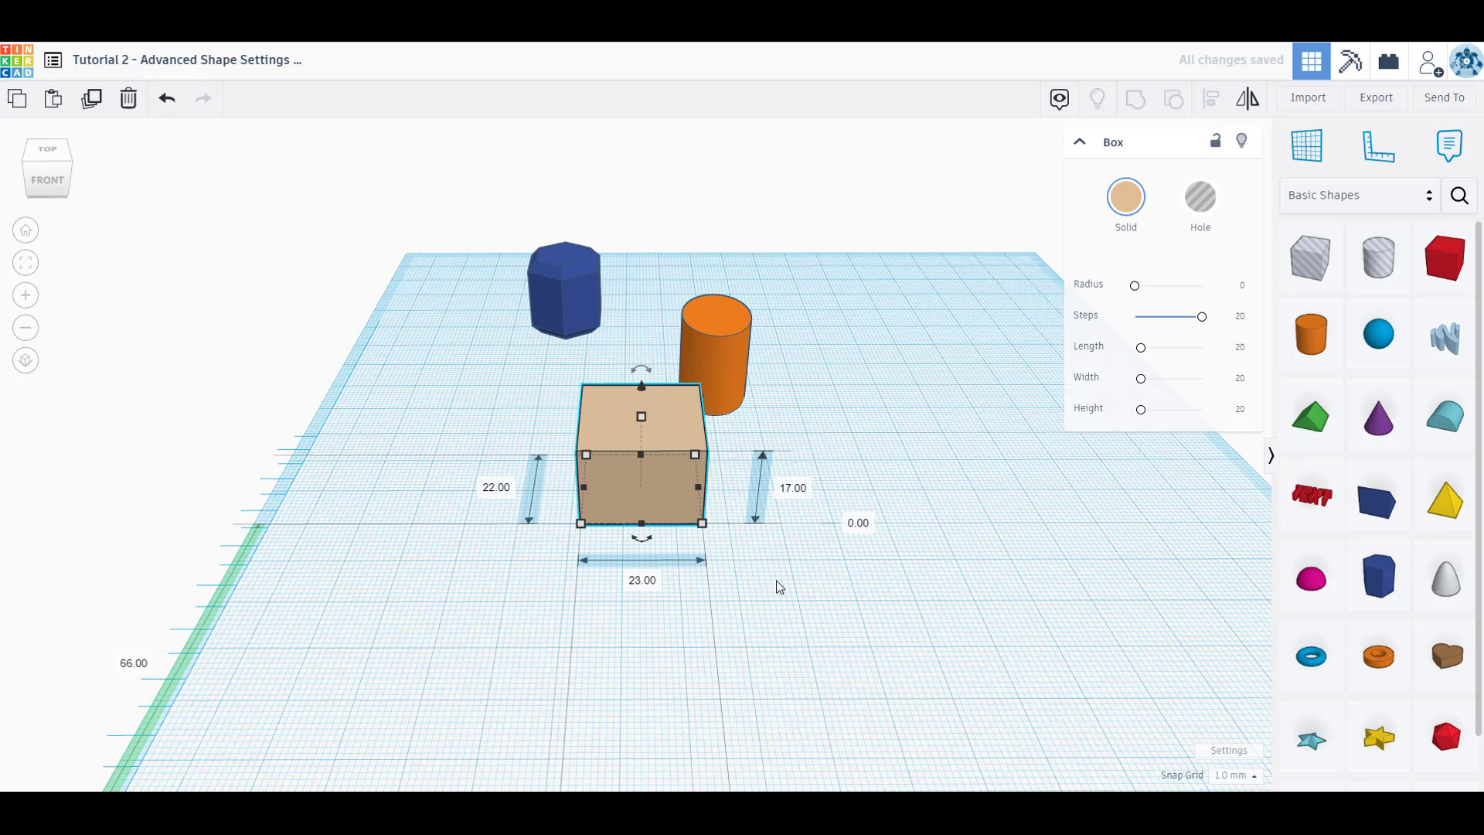
- Move the box slightly forward, lift it 13 mm off the workplane and set its elevation back to 0
mouse_move(666, 494)
left_mouse_down()
mouse_move(748, 493)
mouse_move(655, 514)
left_mouse_up()
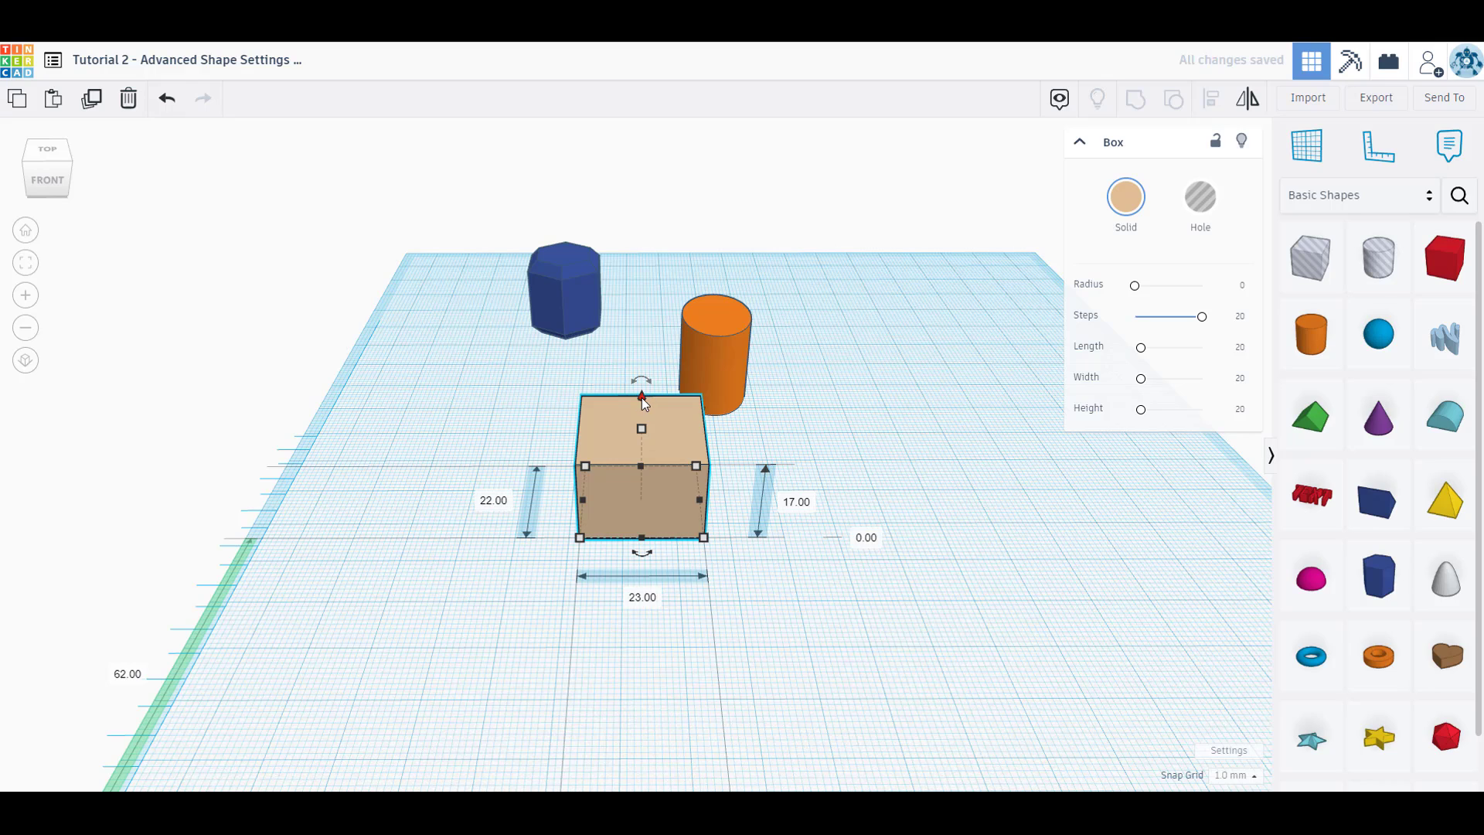
left_click_drag(643, 397, 646, 326)
left_click(871, 512)
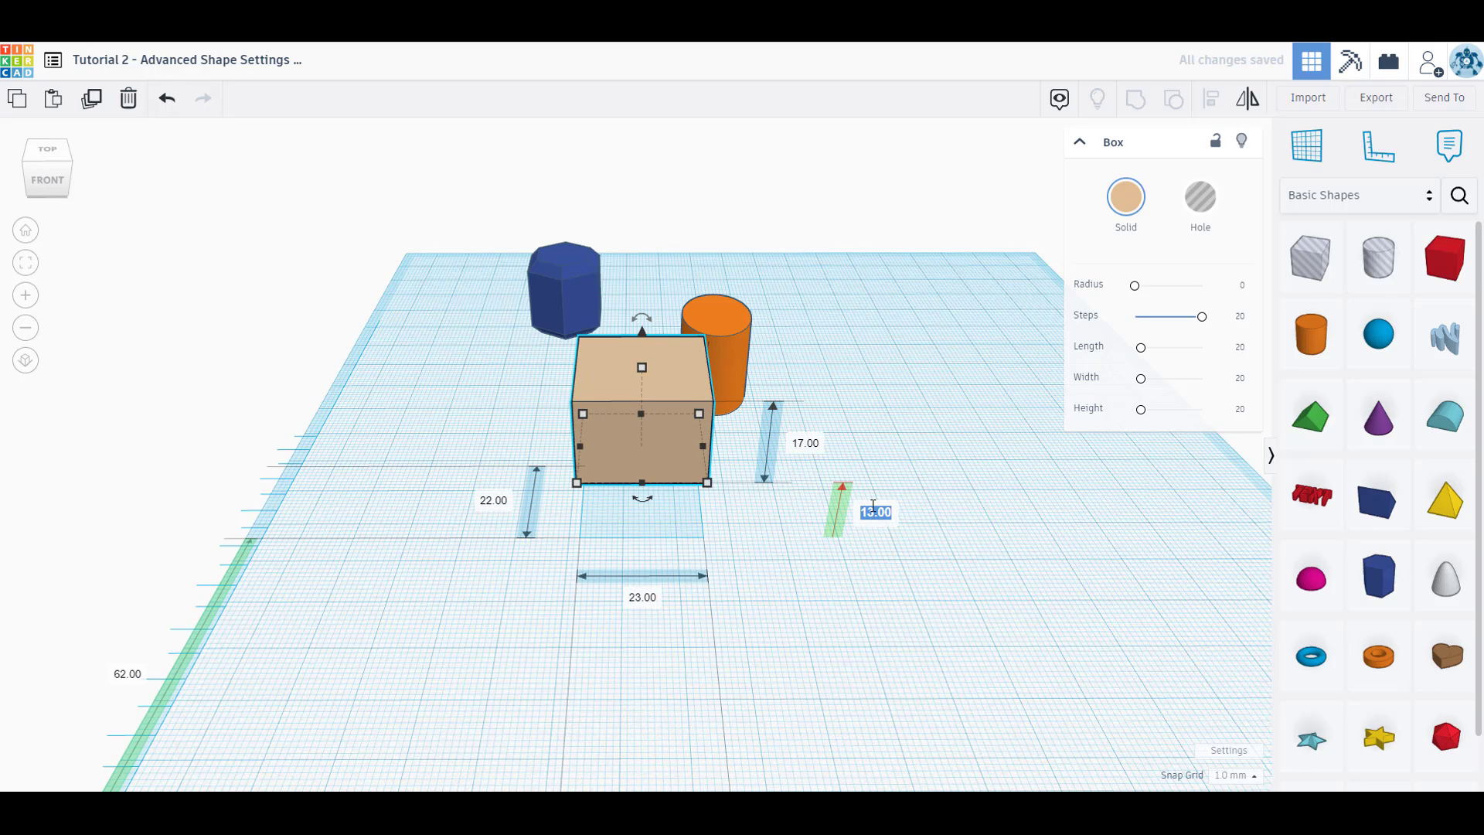
type("0")
key("Return")
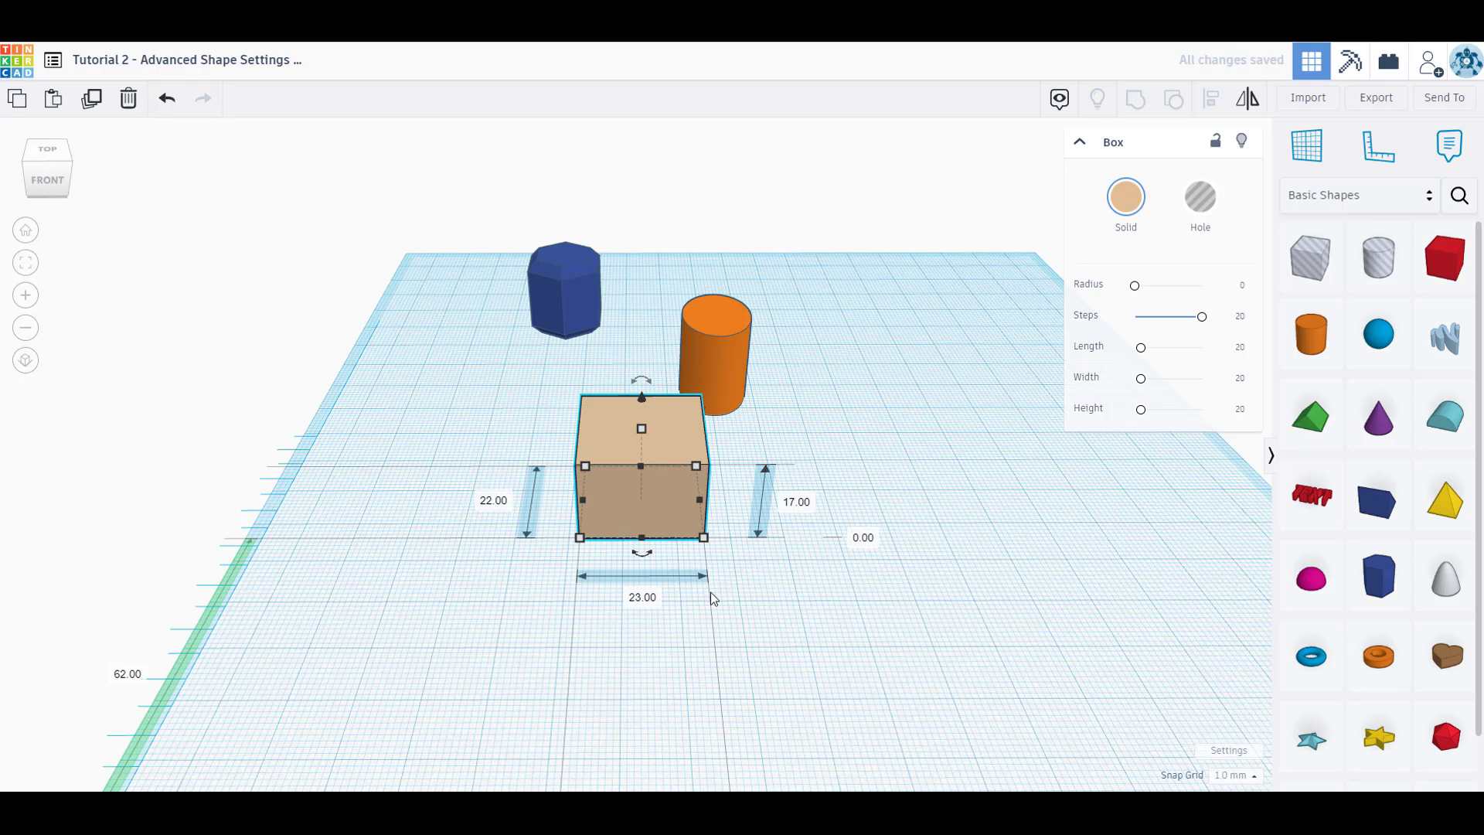
- Try rotating the box about its vertical axis and return it to its original orientation
right_click_drag(714, 610, 717, 616)
left_click(649, 593)
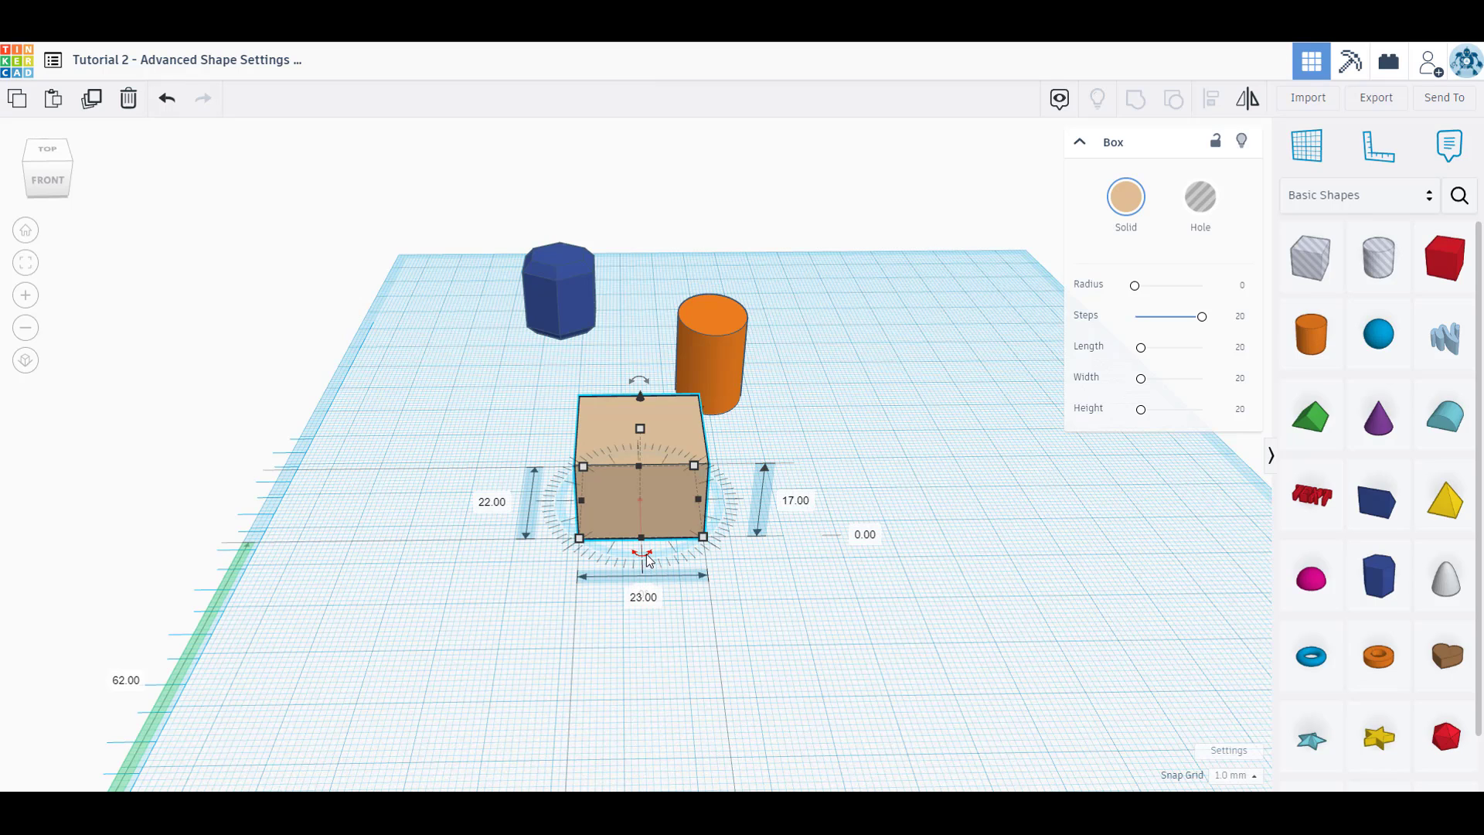
mouse_move(647, 555)
left_mouse_down()
mouse_move(670, 564)
mouse_move(710, 504)
mouse_move(683, 539)
mouse_move(656, 544)
mouse_move(715, 510)
mouse_move(706, 484)
mouse_move(660, 461)
mouse_move(647, 462)
mouse_move(719, 495)
mouse_move(669, 550)
mouse_move(641, 542)
mouse_move(658, 545)
mouse_move(640, 554)
mouse_move(648, 623)
mouse_move(695, 629)
mouse_move(768, 596)
mouse_move(795, 570)
mouse_move(811, 507)
mouse_move(800, 416)
mouse_move(699, 340)
mouse_move(523, 354)
mouse_move(464, 474)
mouse_move(509, 570)
mouse_move(657, 632)
mouse_move(670, 619)
mouse_move(662, 550)
mouse_move(692, 530)
mouse_move(702, 490)
mouse_move(655, 458)
mouse_move(595, 466)
mouse_move(581, 500)
mouse_move(642, 536)
left_mouse_up()
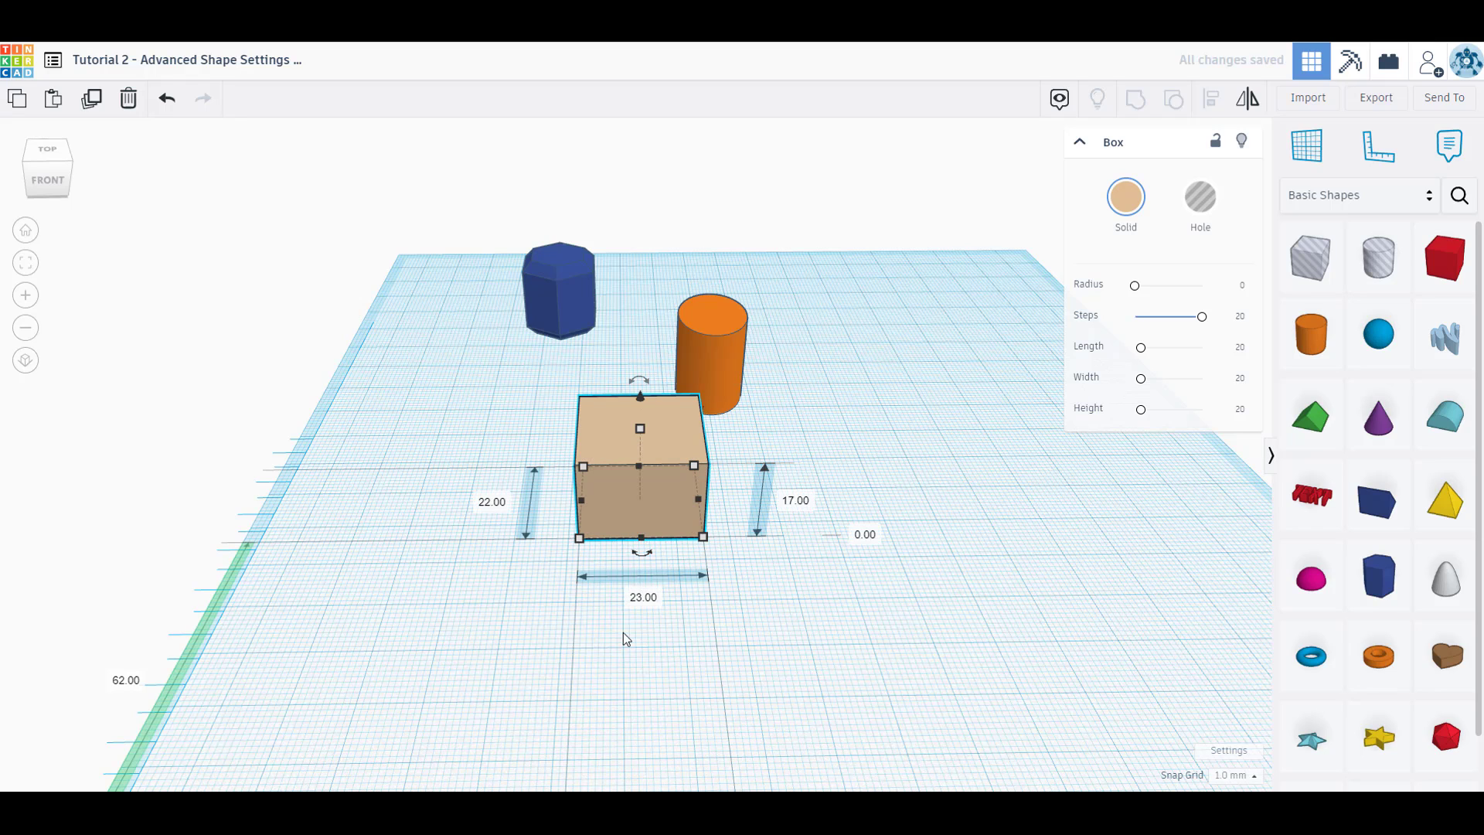
- Tip the box 90° about its 23 mm width axis and inspect it from the front
right_click_drag(578, 648, 797, 610)
left_click(652, 573)
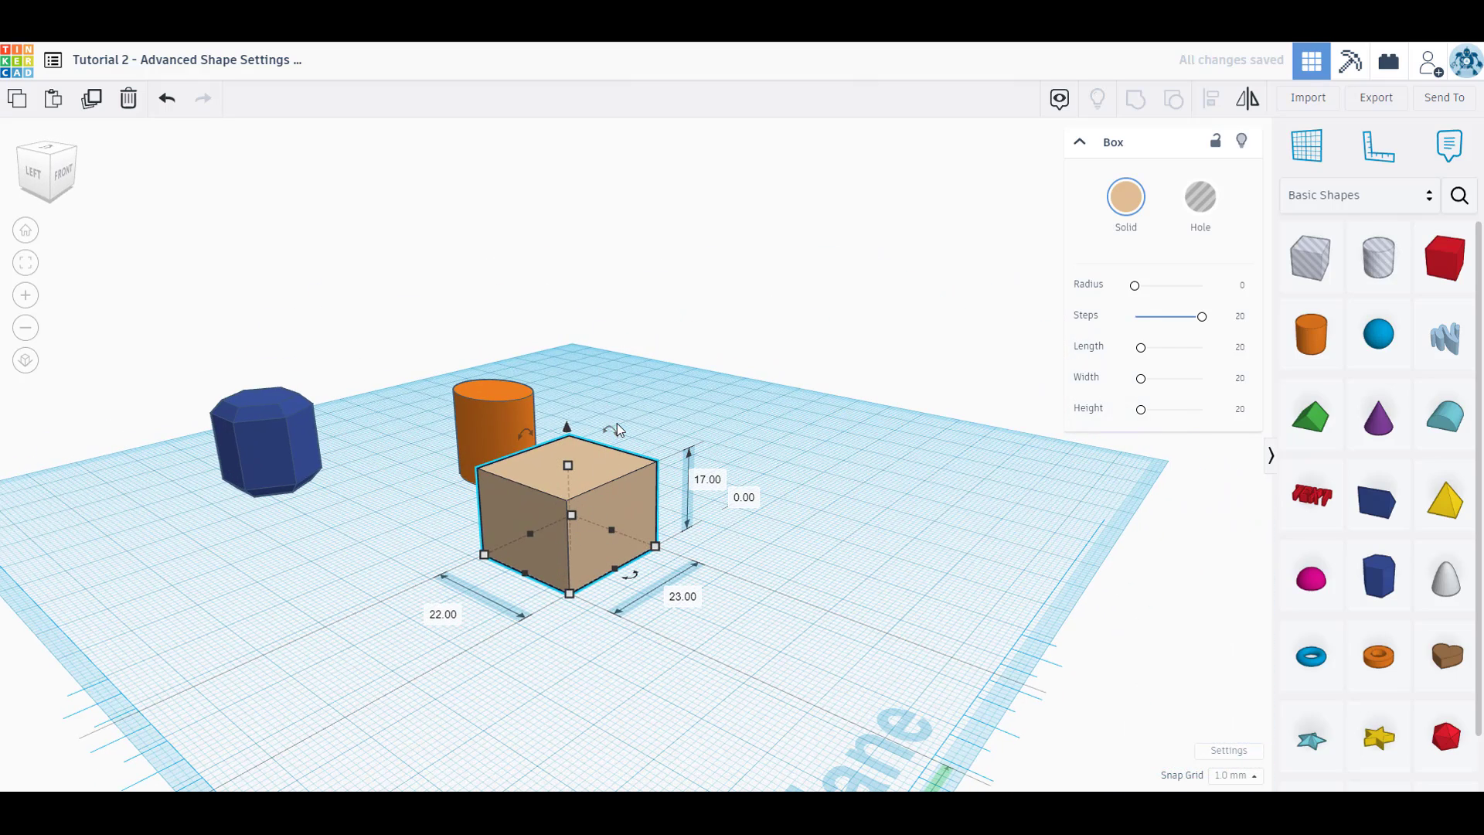
mouse_move(614, 434)
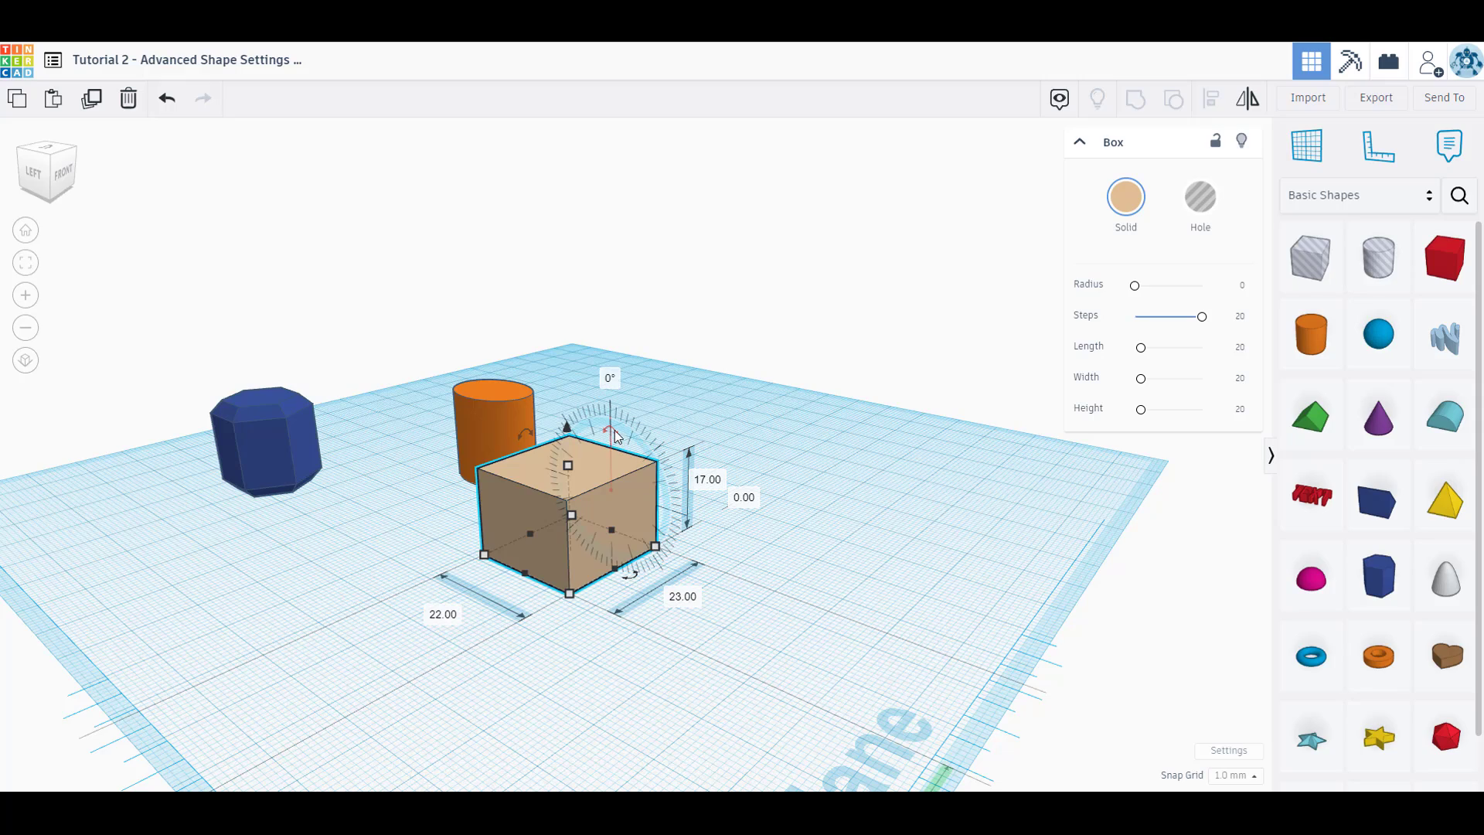
left_click_drag(611, 430, 665, 518)
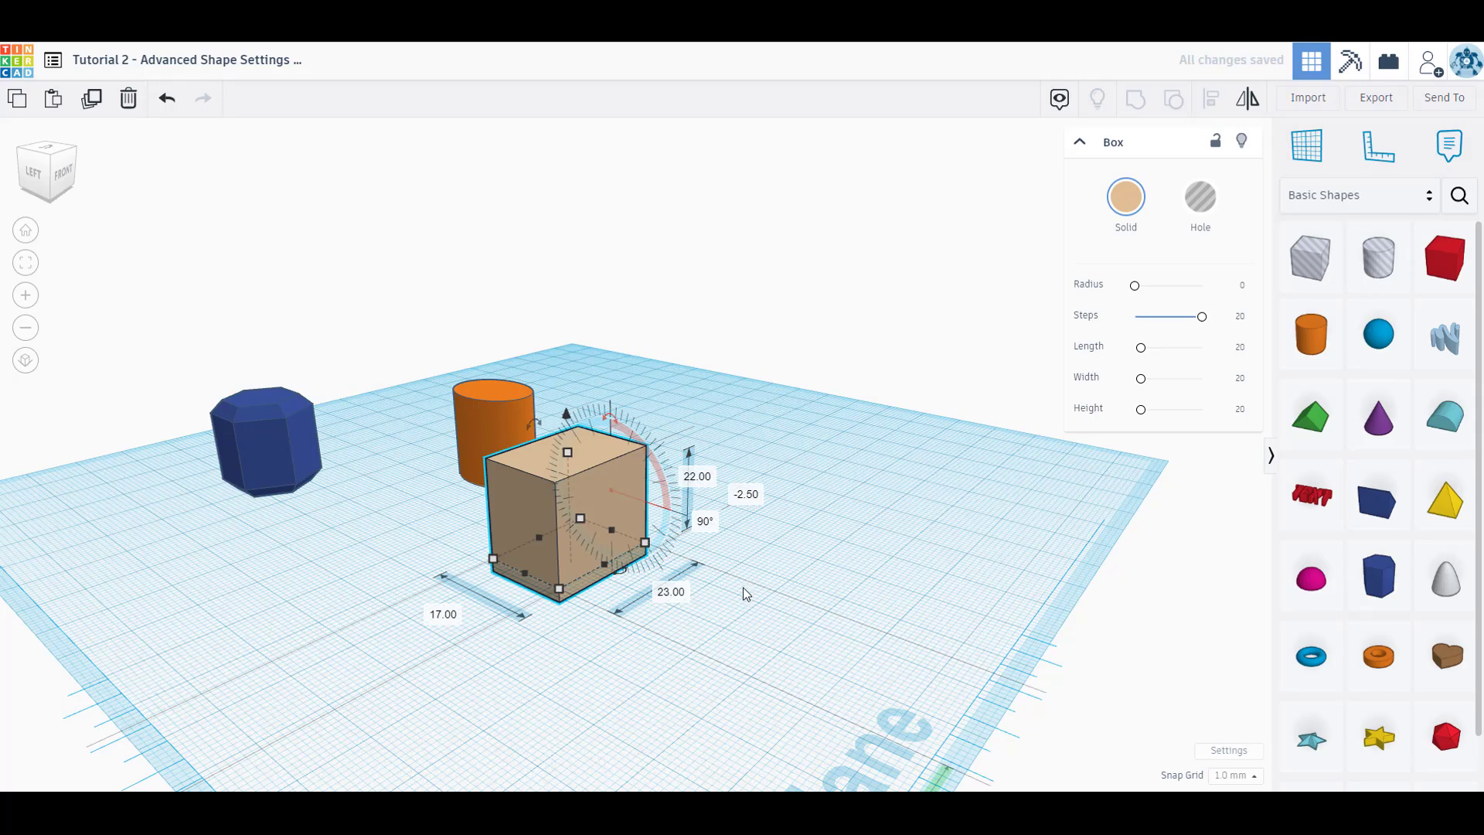
right_click_drag(746, 590, 609, 610)
right_click_drag(549, 605, 546, 606)
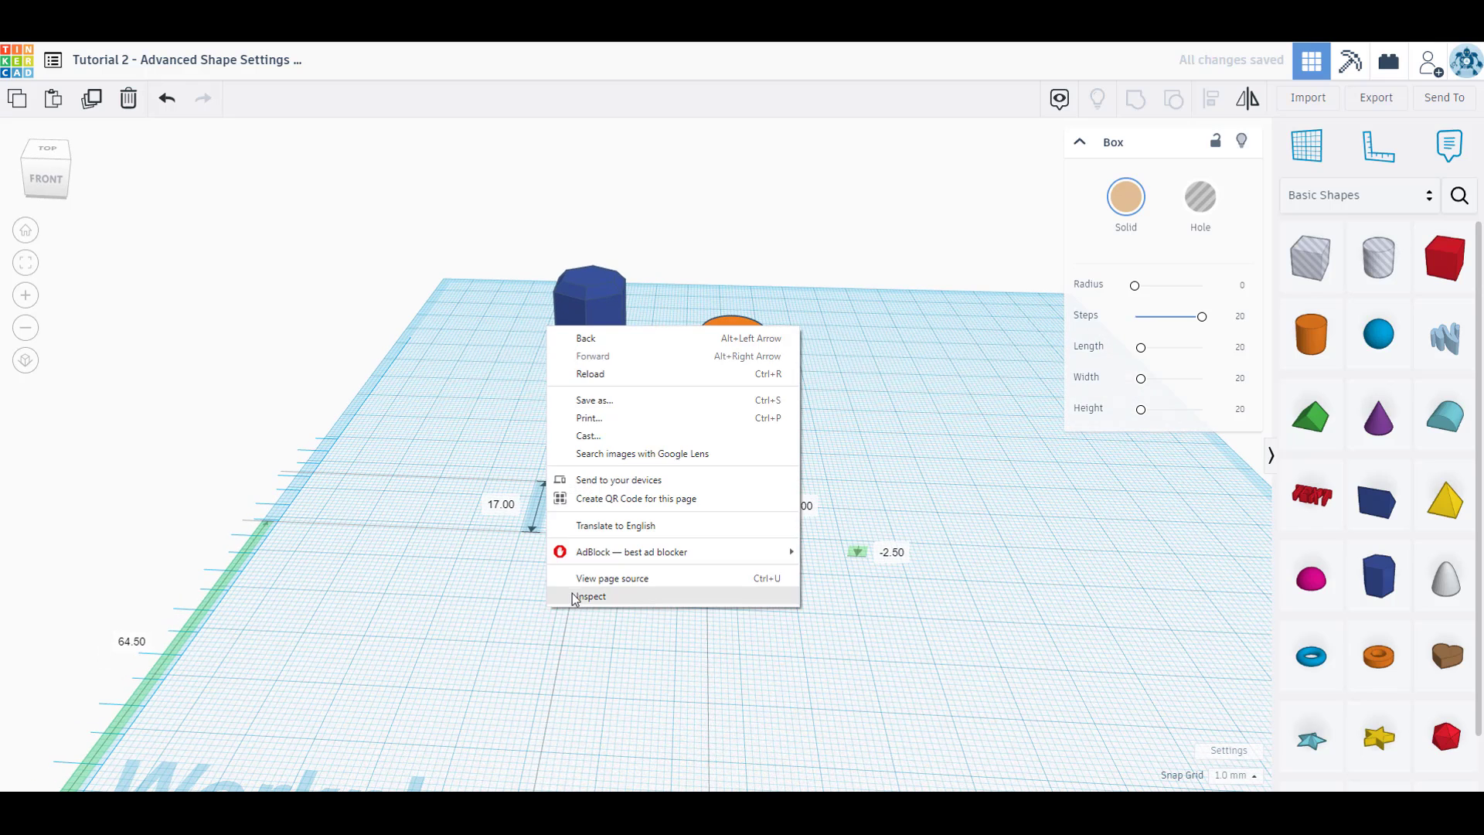
left_click(565, 623)
left_click(655, 512)
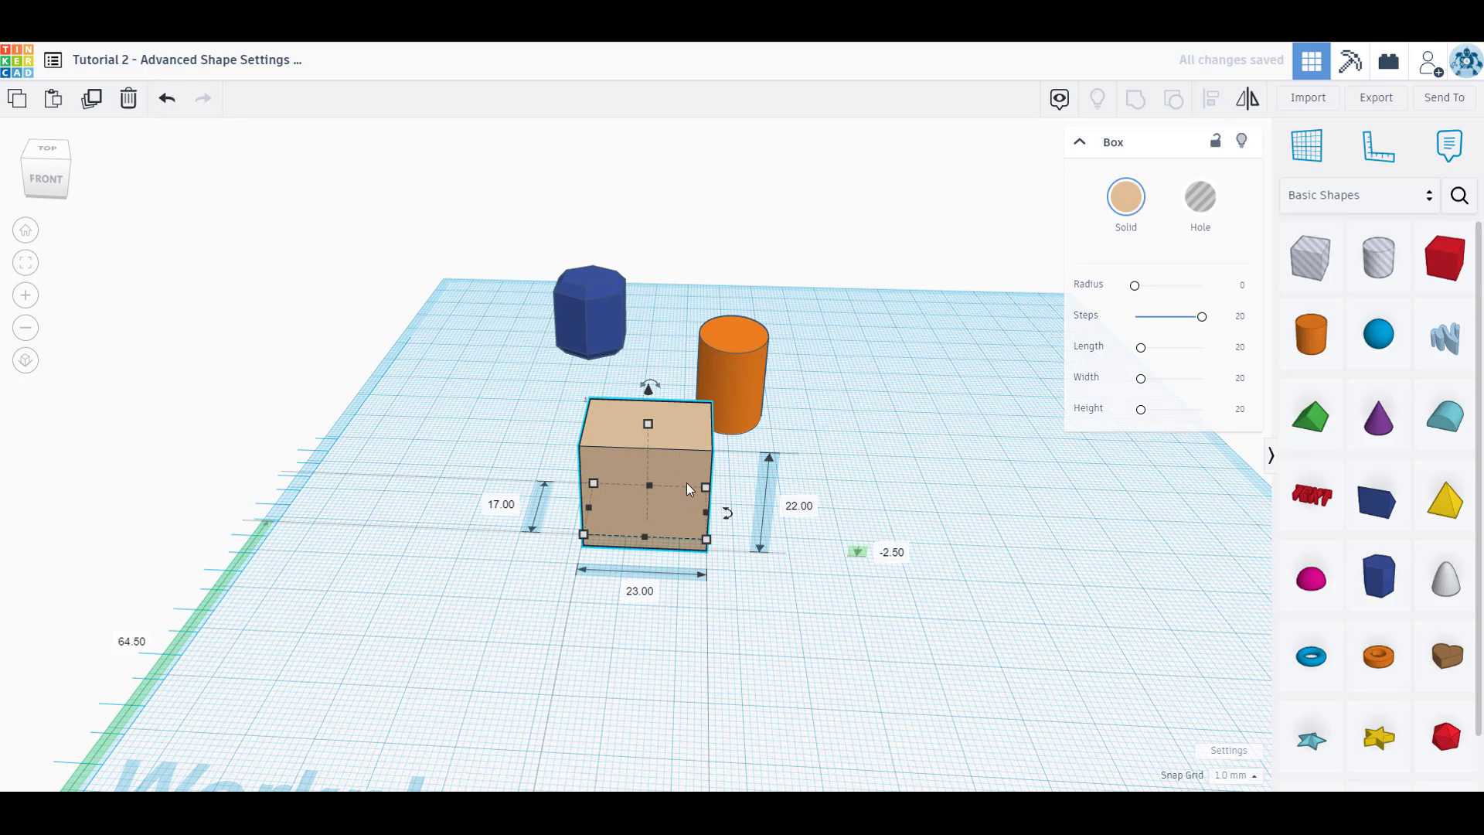
- Try tipping the box about its 23 mm width axis and return its rotation to 0°
mouse_move(726, 500)
right_click_drag(971, 665, 765, 685)
left_click(878, 718)
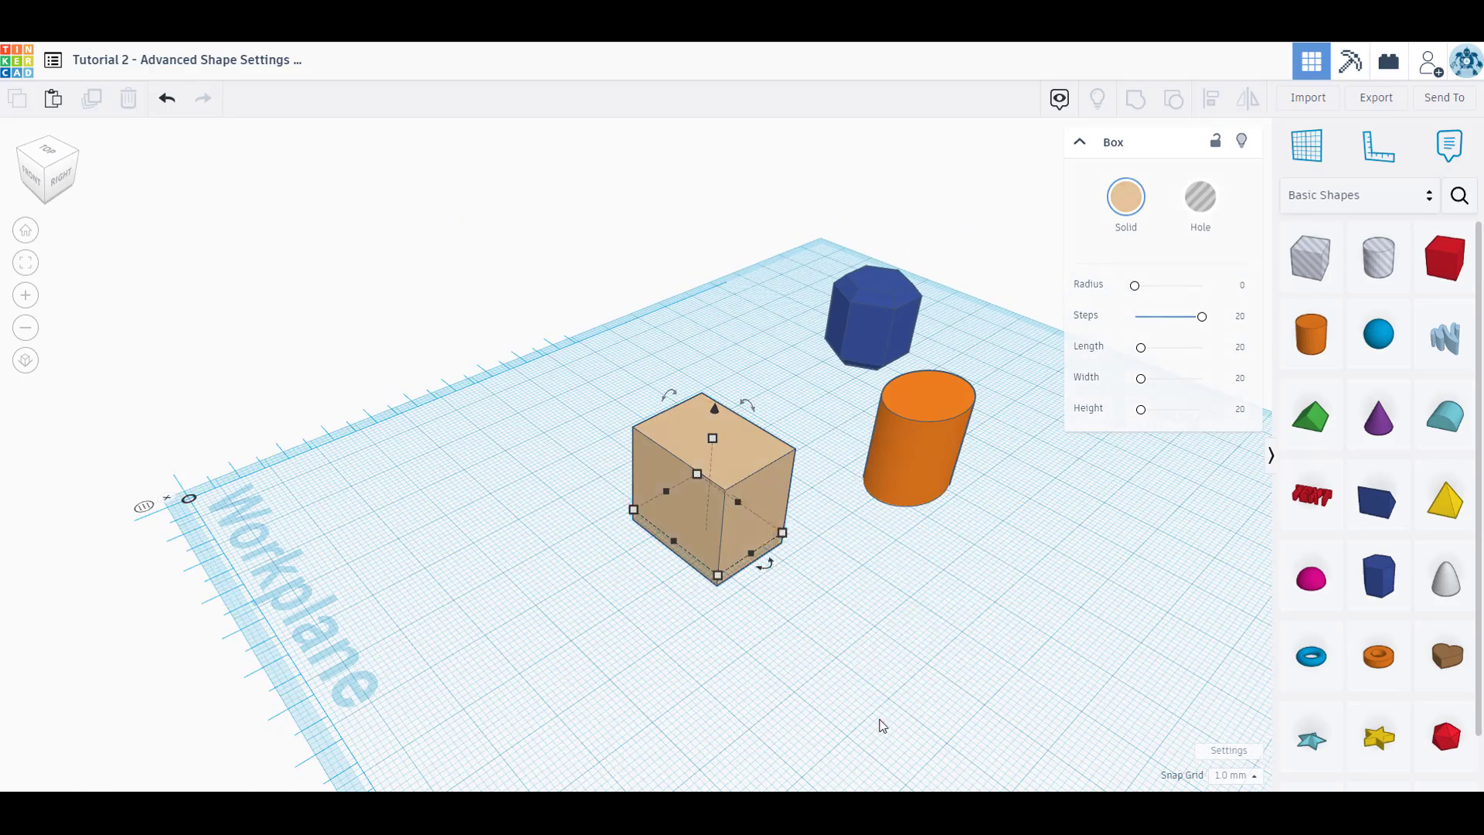
left_click(703, 499)
left_click_drag(666, 399, 668, 437)
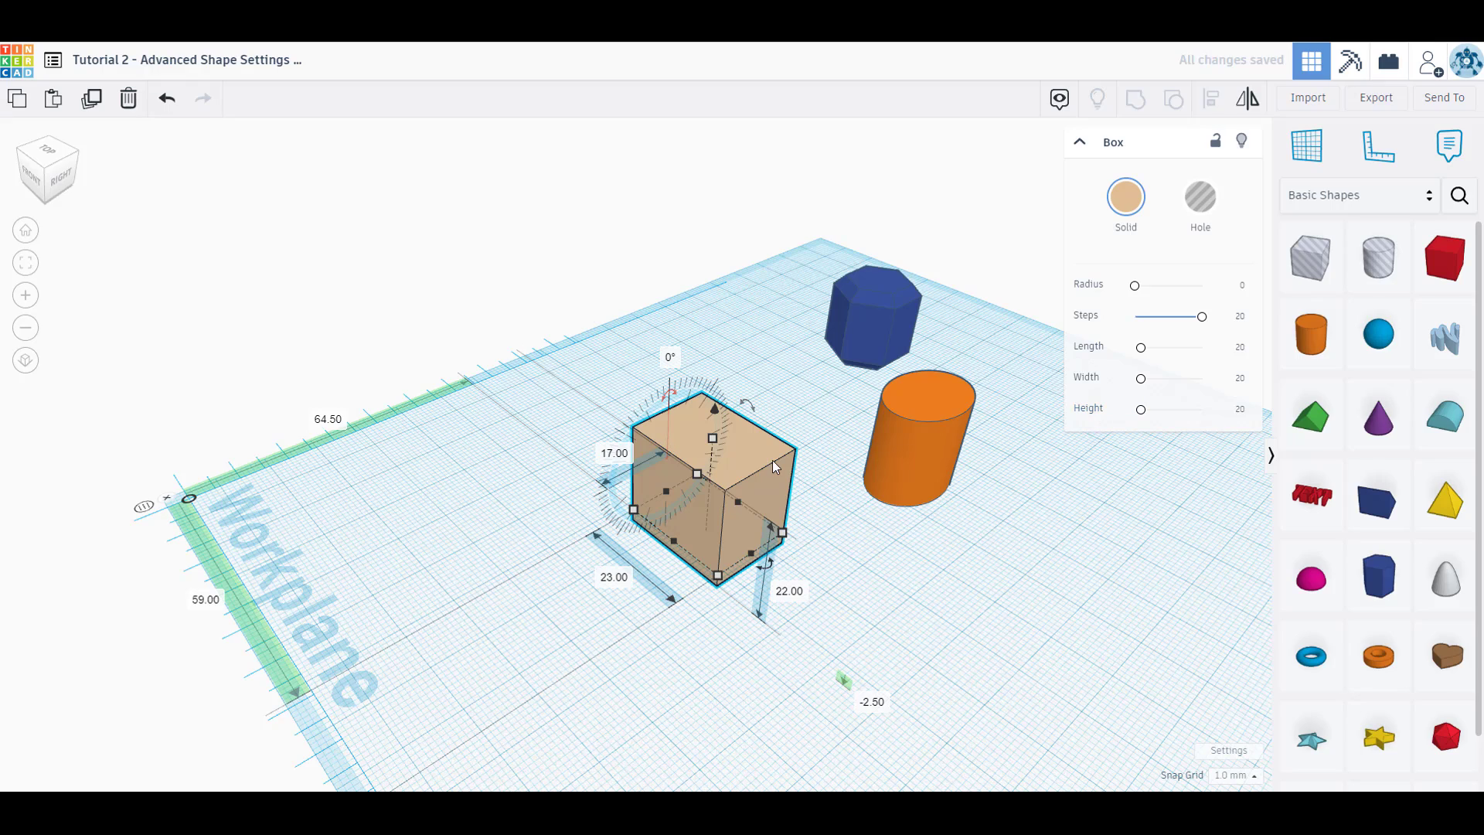
- Scale the box proportionally from its front corner and top handle, shrinking it to about 17.33 × 12.81 × 16.57 mm
right_click_drag(649, 658, 814, 482)
left_click(971, 469)
left_click(694, 455)
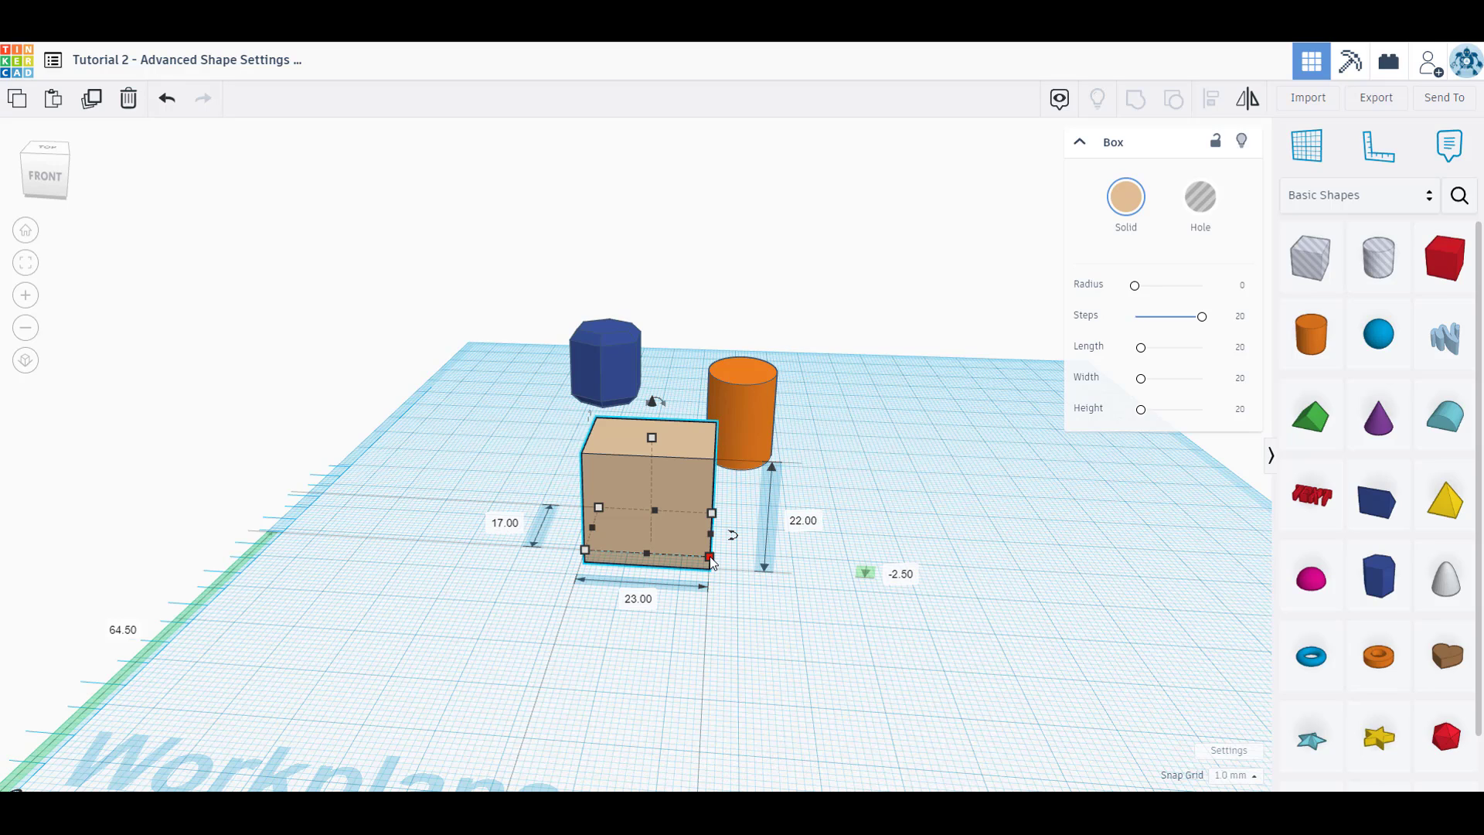
left_click_drag(710, 559, 659, 555, "shift")
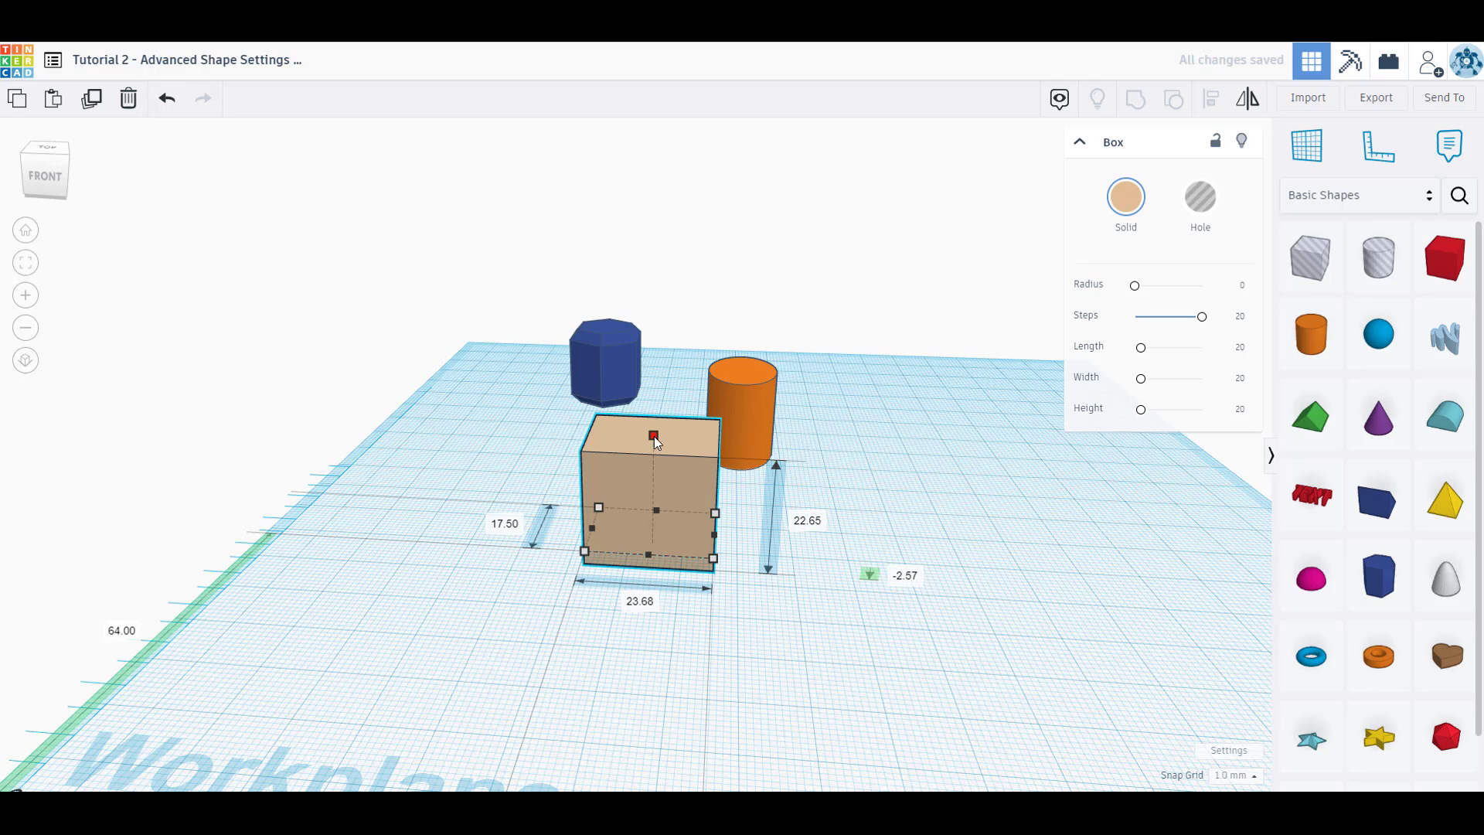
left_click_drag(655, 435, 643, 467, "shift")
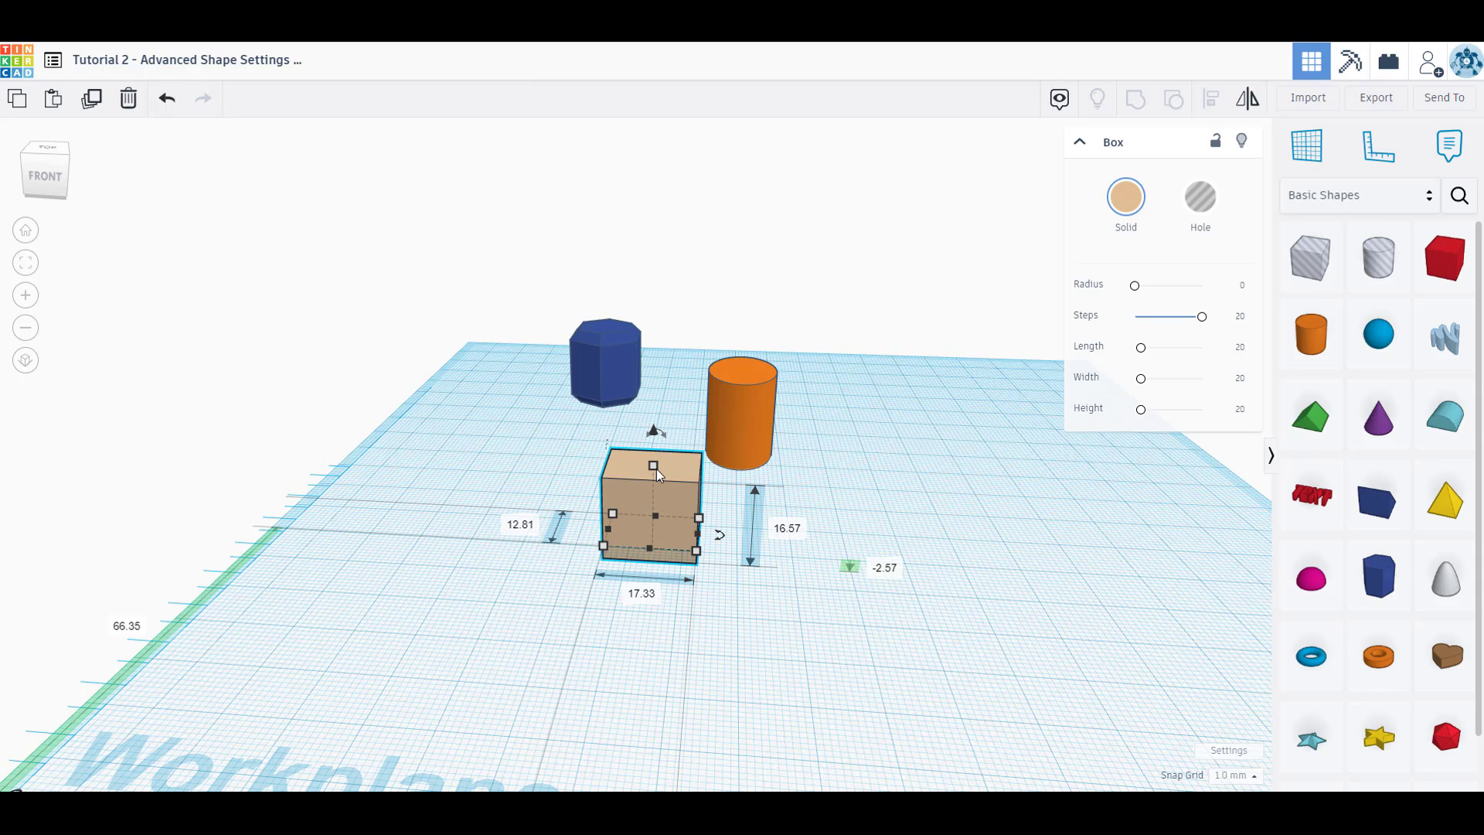
- Enlarge the box proportionally from its centre to about 51.83 × 38.31 × 49.57 mm and shrink it to about 24.31 × 17.97 × 23.26 mm
left_click_drag(655, 465, 654, 383, "shift")
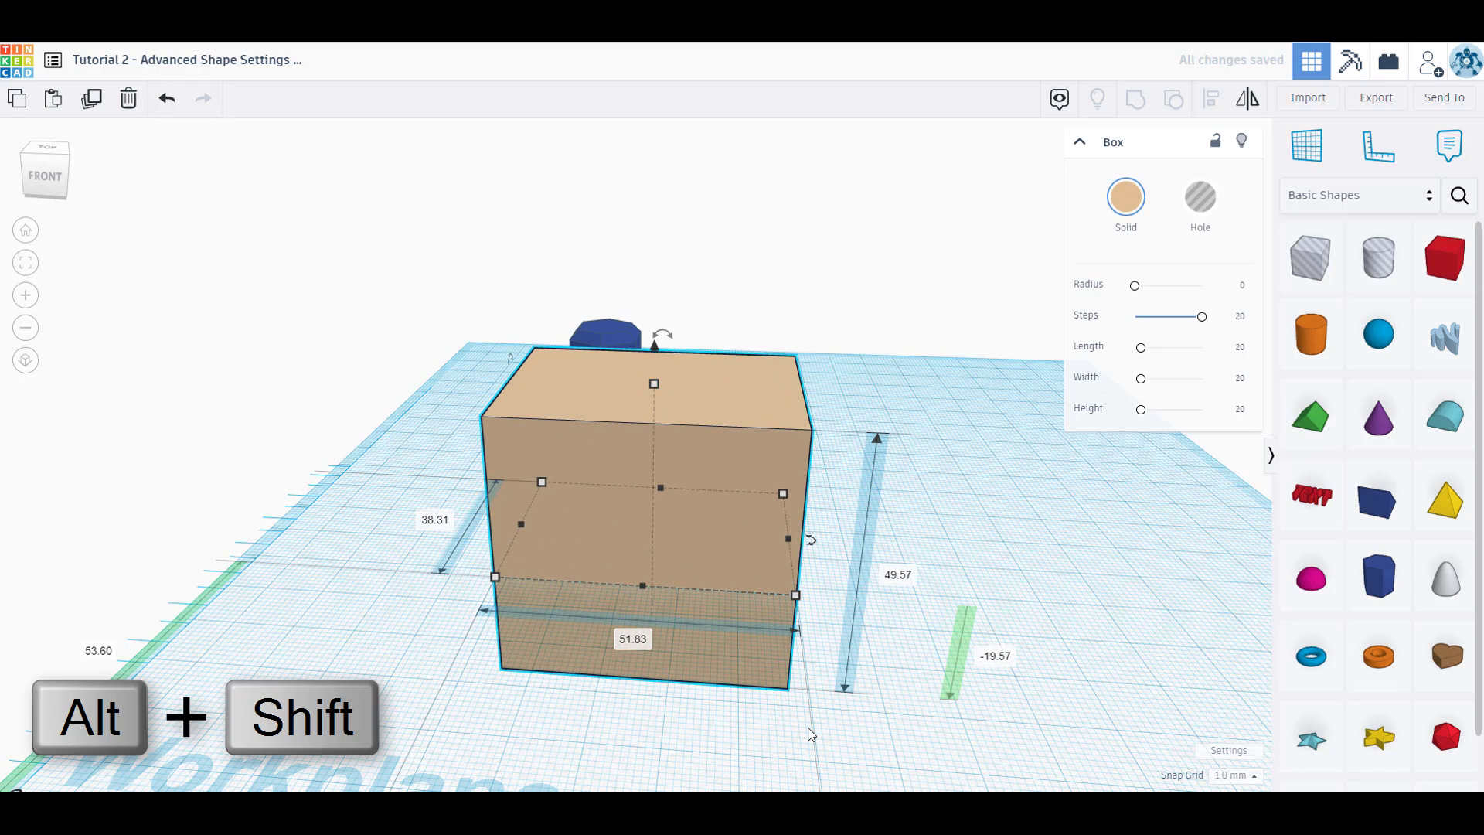
mouse_move(808, 728)
right_mouse_down()
mouse_move(823, 634)
mouse_move(816, 726)
right_mouse_up()
left_click(650, 385)
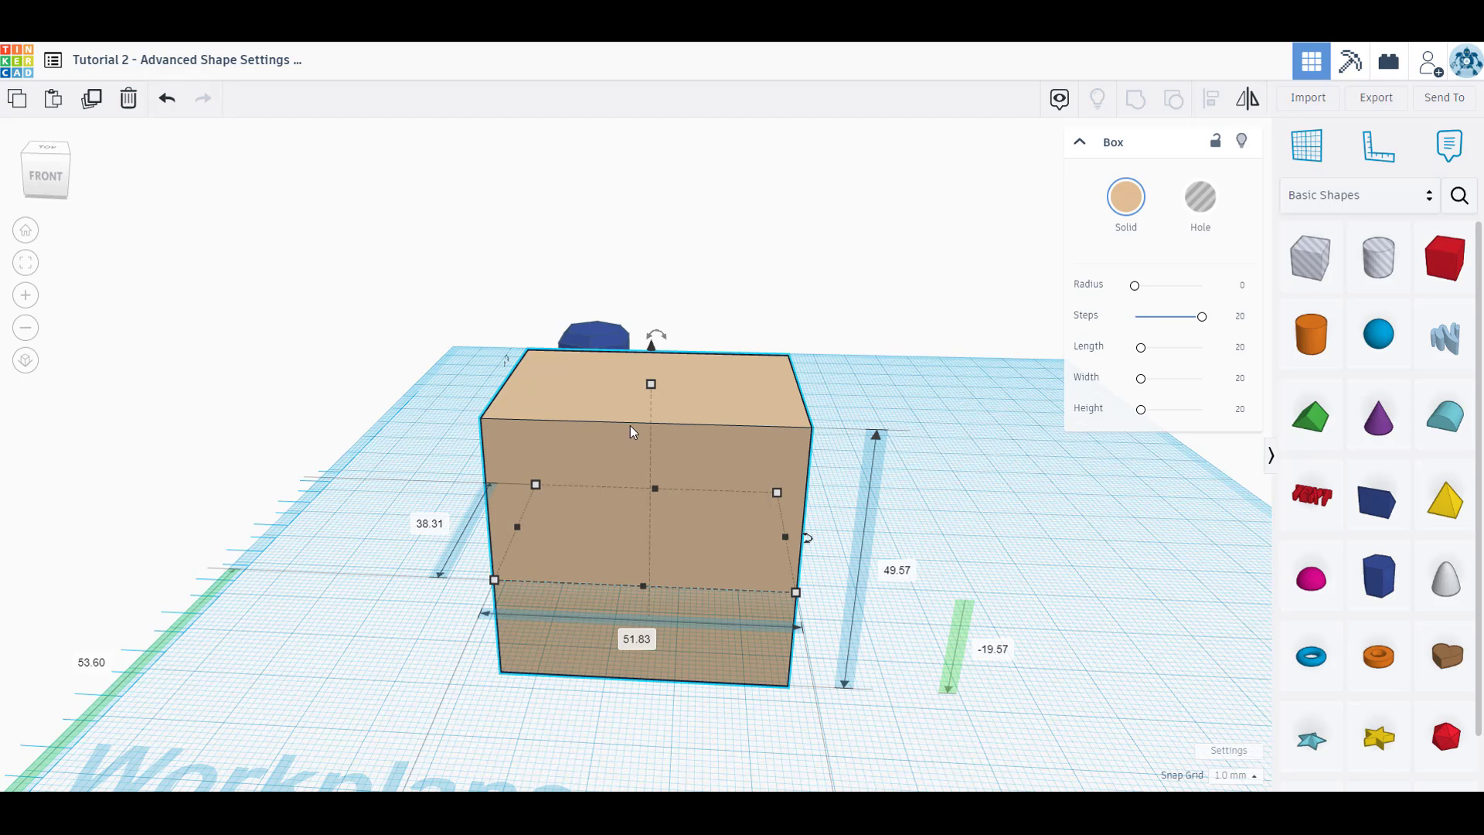
left_click_drag(794, 590, 618, 534, "shift")
left_click_drag(623, 415, 619, 452, "shift")
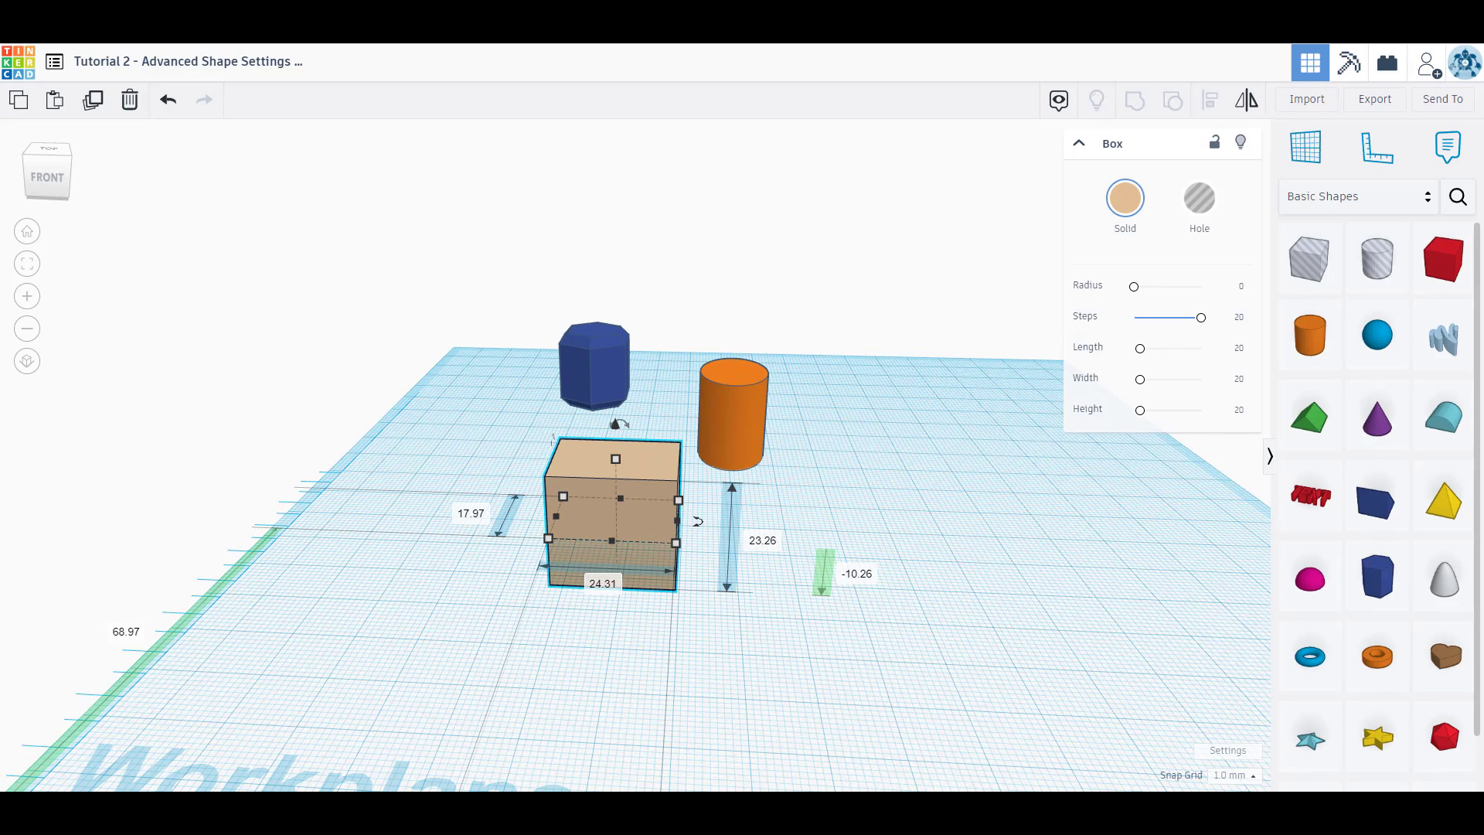